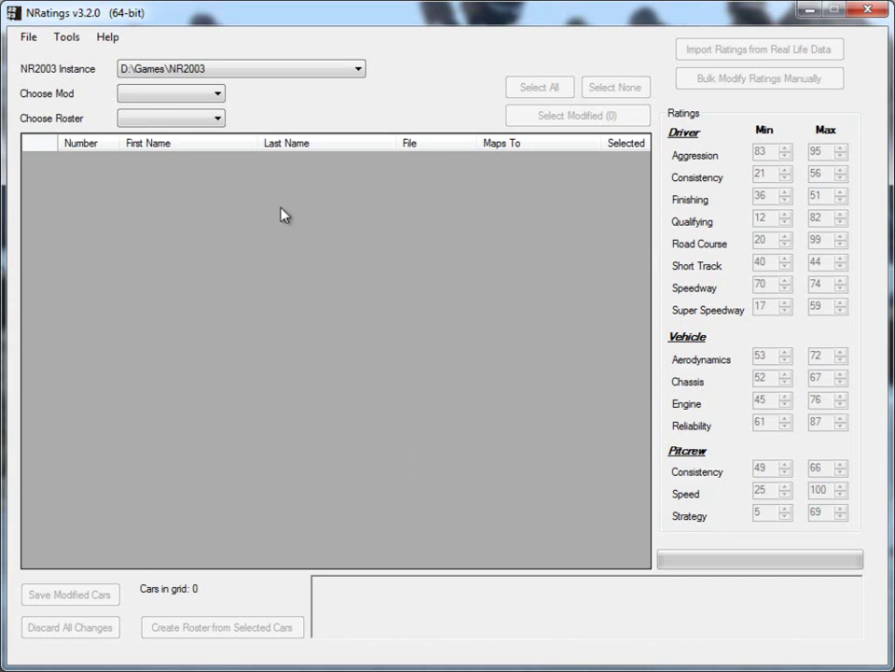
Choose the Cup11s mod from the mod list, loading its 57 cars into the grid
{"action": "left_click", "coordinate": [222, 69]}
{"action": "left_click", "coordinate": [227, 62]}
{"action": "left_click", "coordinate": [218, 93]}
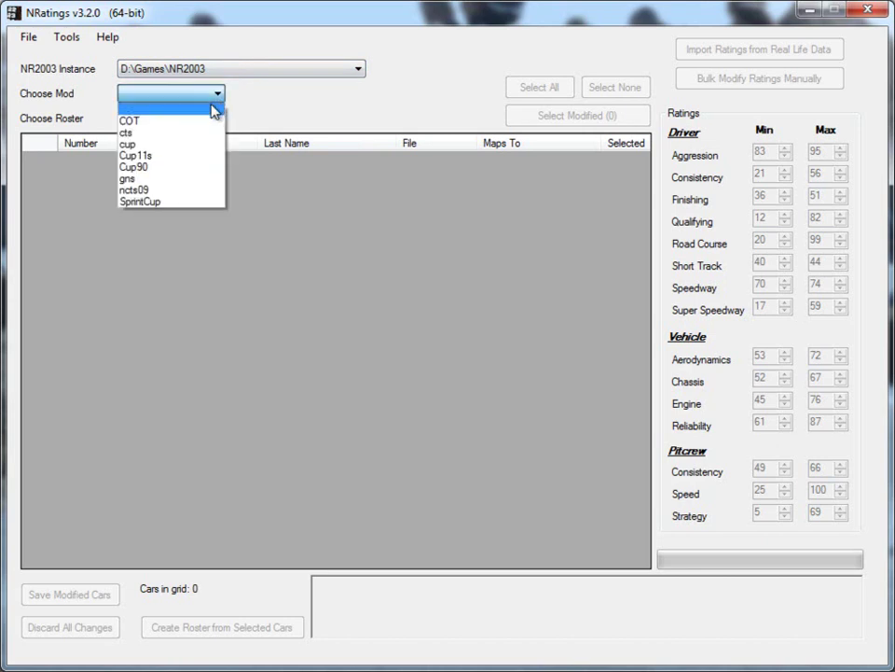
{"action": "left_click", "coordinate": [165, 156]}
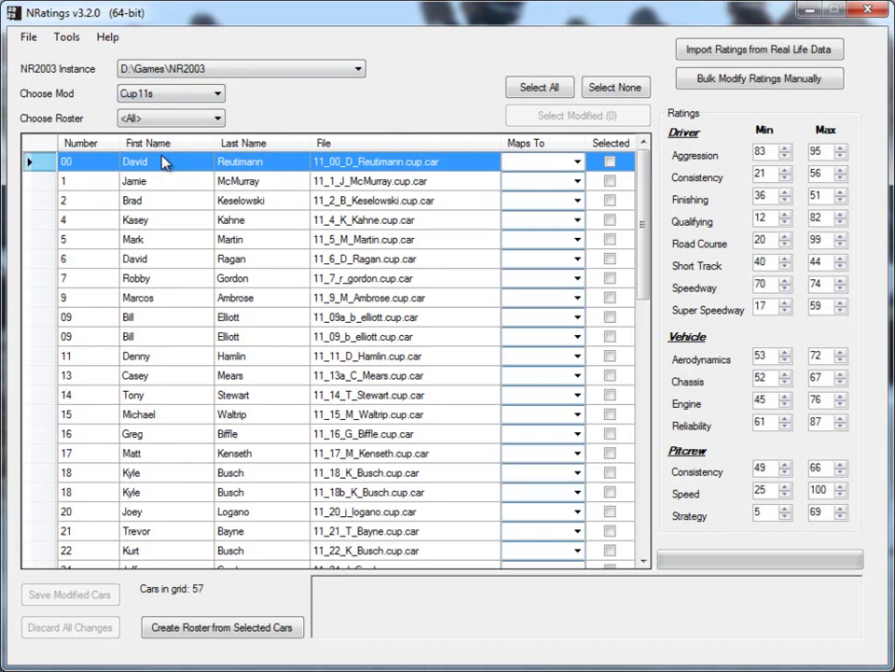
Start importing ratings from real-life data and tick the 2011 season
{"action": "left_click", "coordinate": [718, 53]}
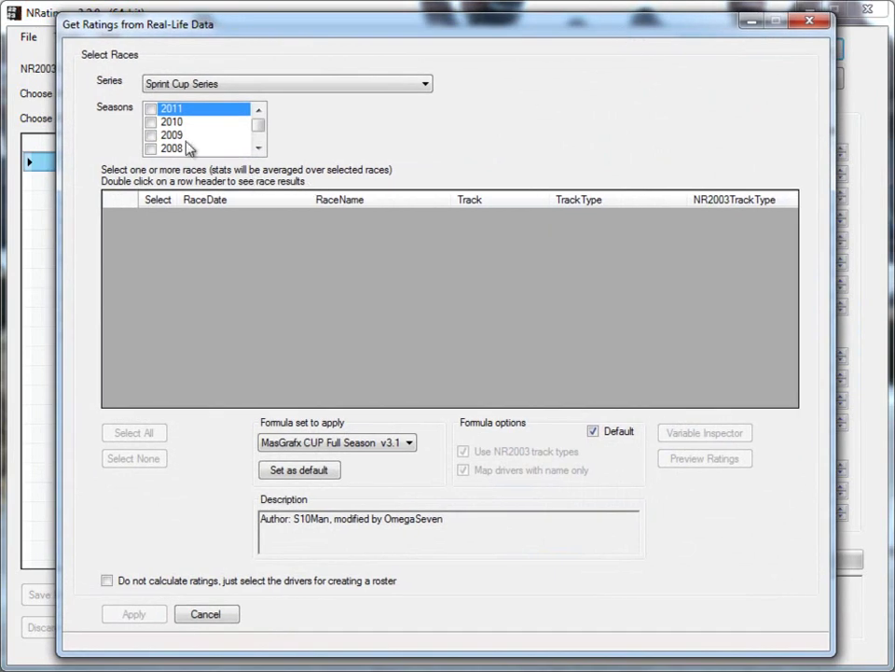
{"action": "left_click", "coordinate": [151, 111]}
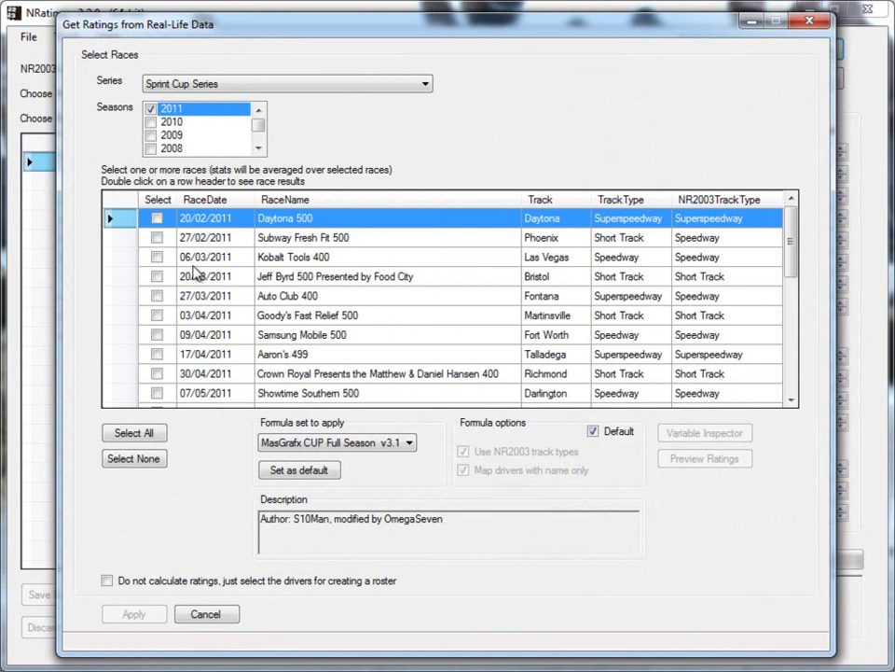
Open the 2011 Daytona 500 race results and scroll through them
{"action": "double_click", "coordinate": [299, 221]}
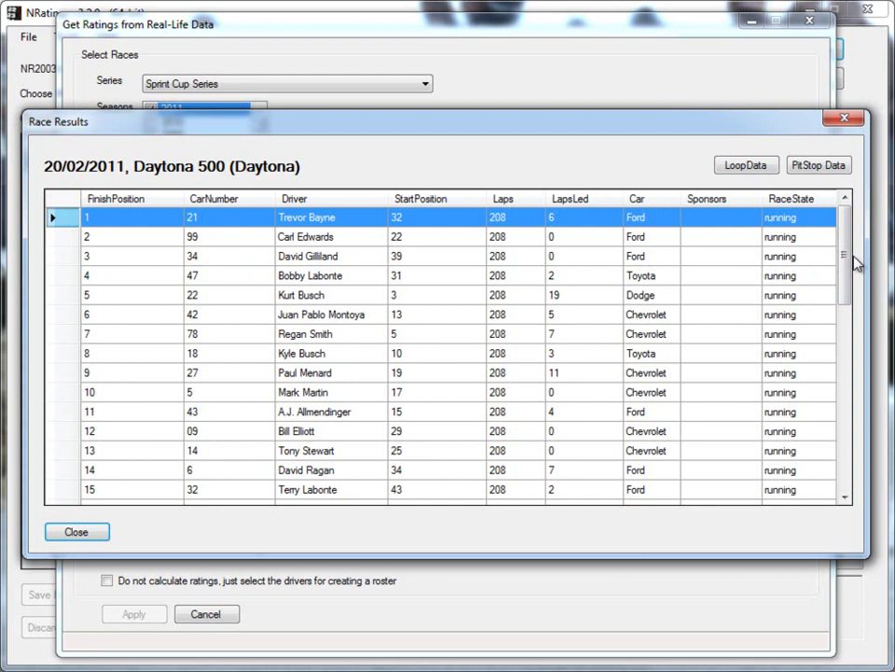
{"action": "mouse_move", "coordinate": [847, 254]}
{"action": "left_mouse_down"}
{"action": "mouse_move", "coordinate": [845, 445]}
{"action": "mouse_move", "coordinate": [856, 276]}
{"action": "mouse_move", "coordinate": [843, 235]}
{"action": "left_mouse_up"}
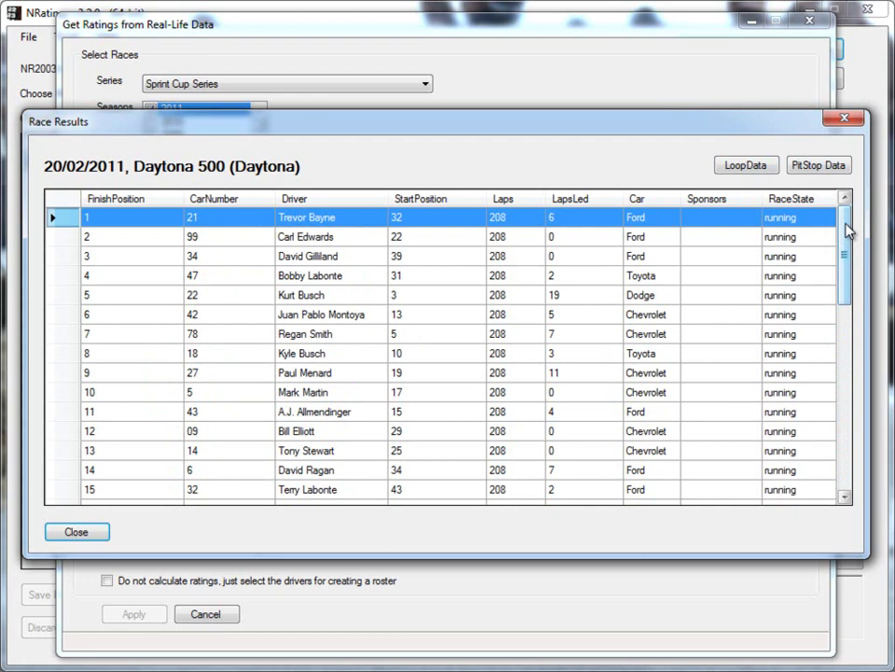
{"action": "left_click", "coordinate": [744, 166]}
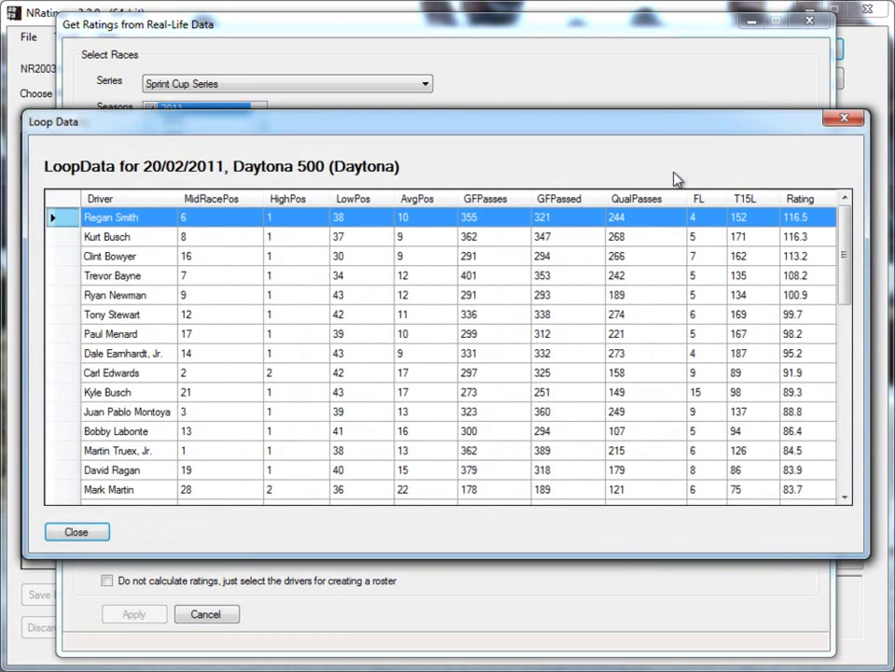
{"action": "left_click_drag", "start_coordinate": [487, 128], "coordinate": [516, 137]}
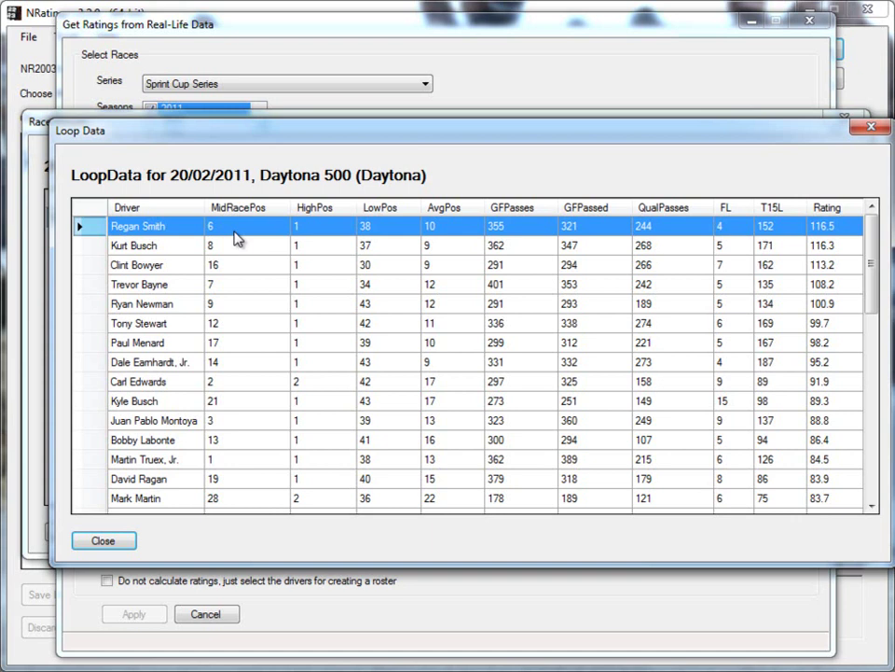
{"action": "left_click_drag", "start_coordinate": [352, 137], "coordinate": [360, 143]}
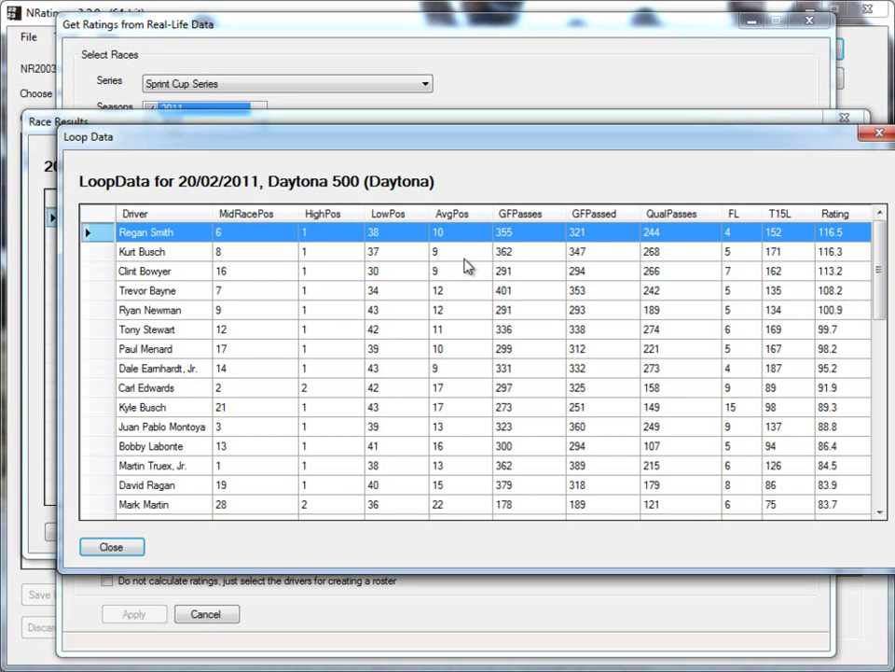
{"action": "mouse_move", "coordinate": [362, 144]}
{"action": "left_mouse_down"}
{"action": "mouse_move", "coordinate": [394, 194]}
{"action": "mouse_move", "coordinate": [363, 182]}
{"action": "mouse_move", "coordinate": [358, 152]}
{"action": "mouse_move", "coordinate": [348, 150]}
{"action": "left_mouse_up"}
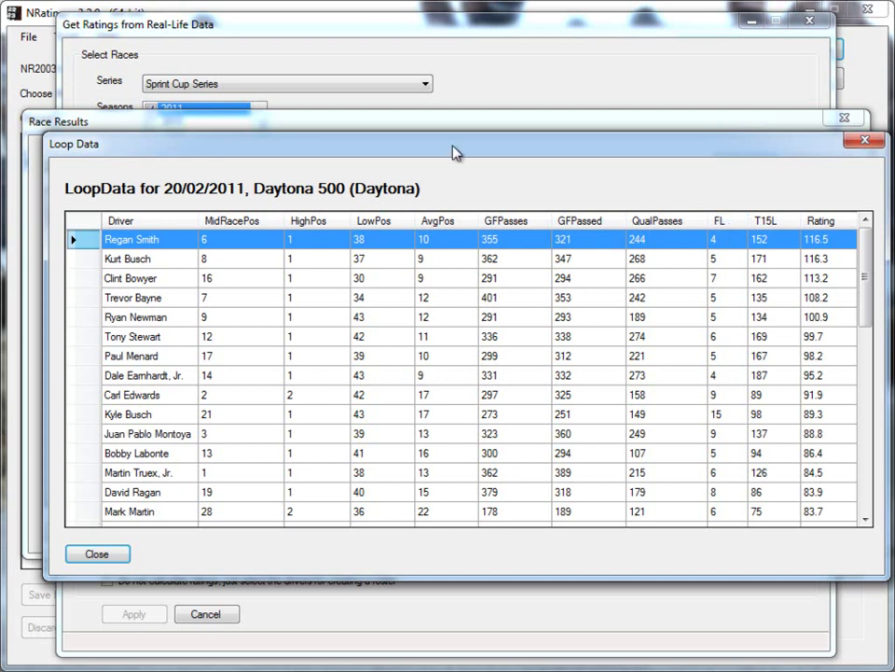
{"action": "left_click_drag", "start_coordinate": [456, 151], "coordinate": [429, 162]}
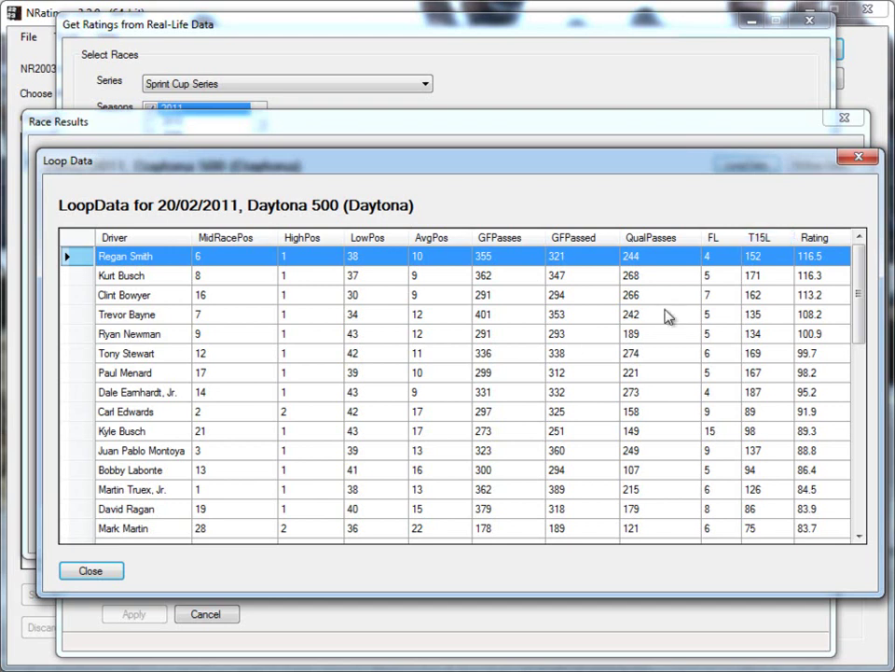
{"action": "mouse_move", "coordinate": [859, 270]}
{"action": "left_mouse_down"}
{"action": "mouse_move", "coordinate": [863, 278]}
{"action": "mouse_move", "coordinate": [864, 260]}
{"action": "left_mouse_up"}
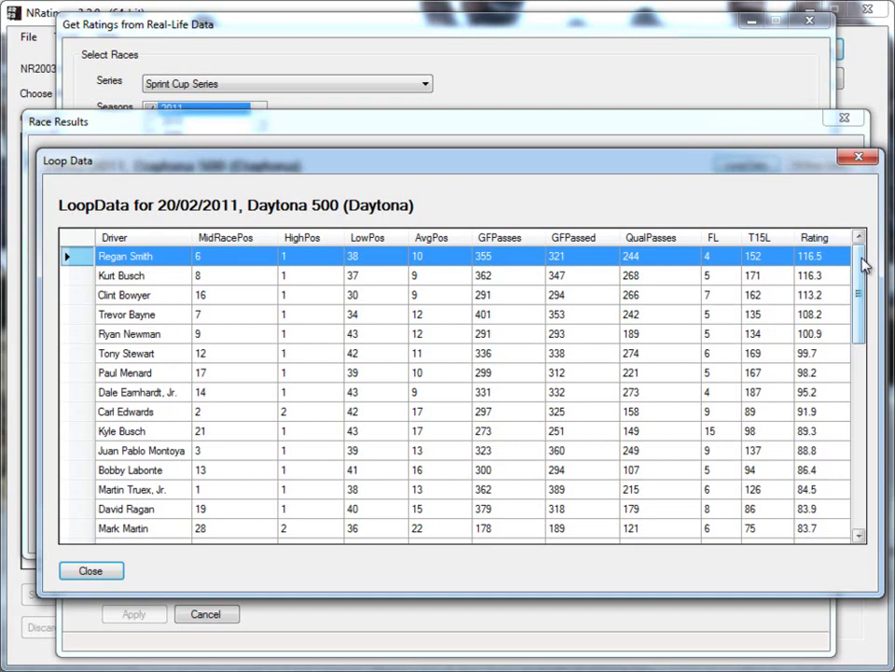
{"action": "mouse_move", "coordinate": [864, 262]}
{"action": "left_mouse_down"}
{"action": "mouse_move", "coordinate": [854, 368]}
{"action": "mouse_move", "coordinate": [862, 484]}
{"action": "mouse_move", "coordinate": [861, 250]}
{"action": "left_mouse_up"}
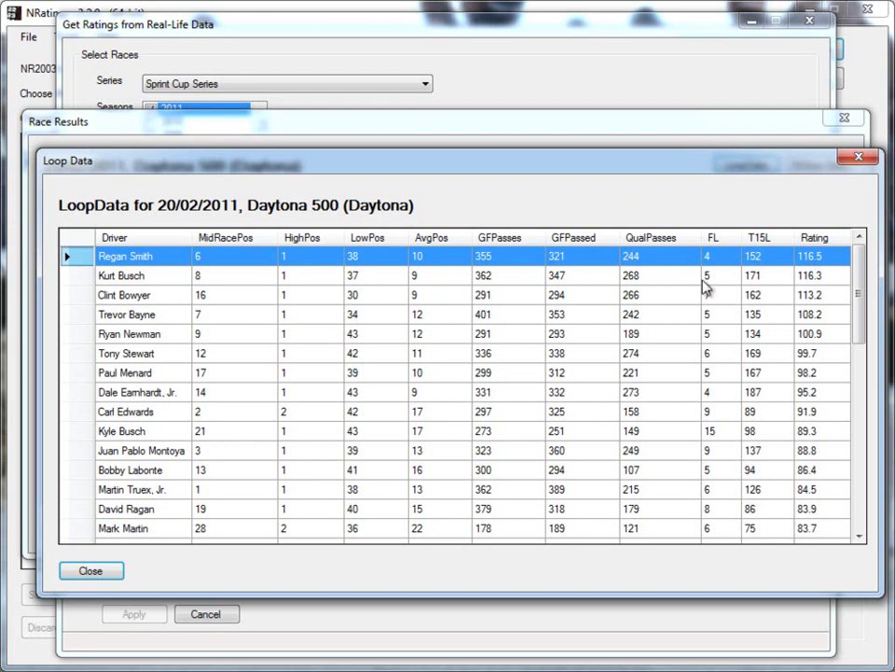
{"action": "left_click", "coordinate": [78, 316]}
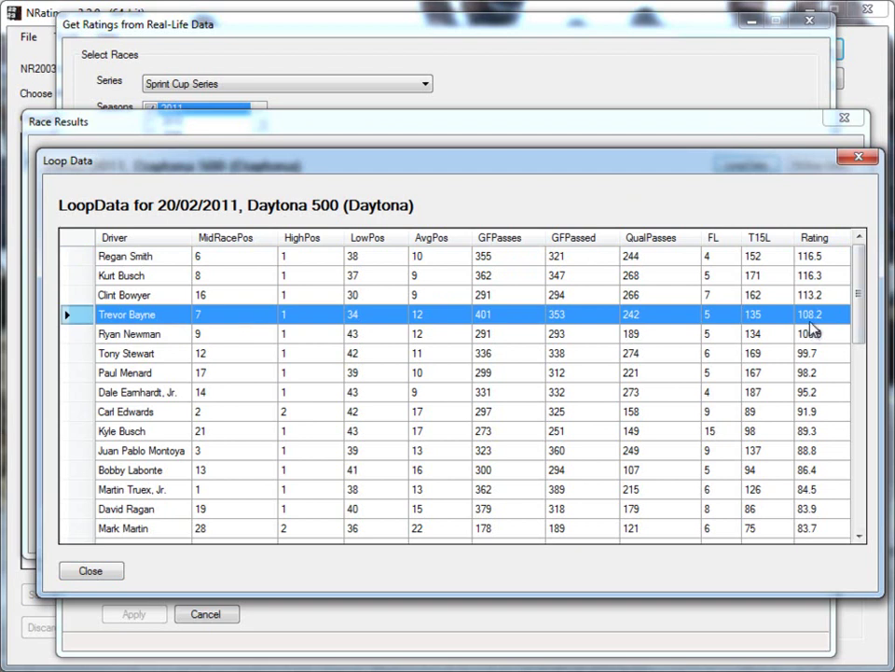
{"action": "left_click_drag", "start_coordinate": [862, 299], "coordinate": [838, 293]}
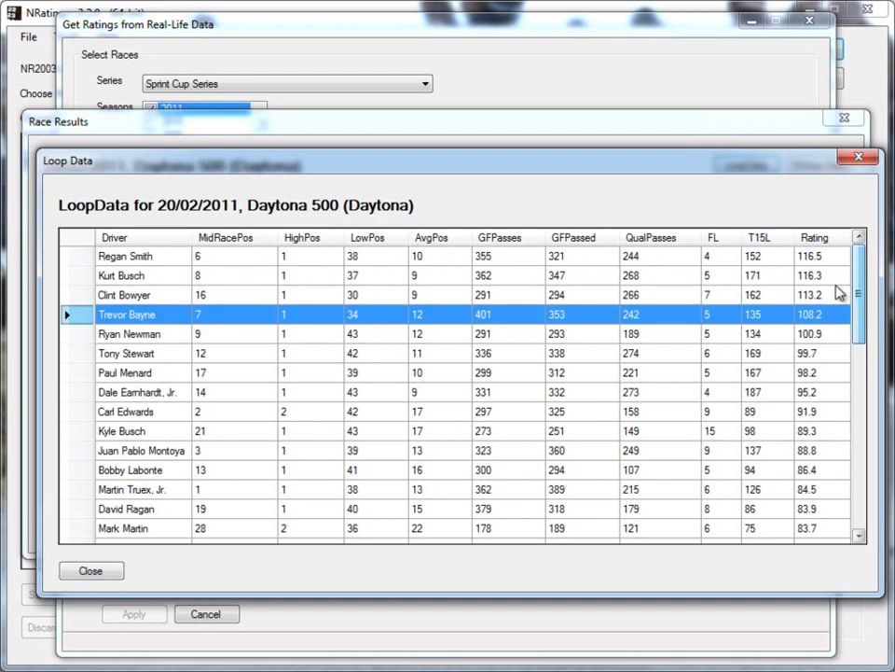
{"action": "key", "text": "Up"}
{"action": "key", "text": "Up"}
{"action": "key", "text": "Up"}
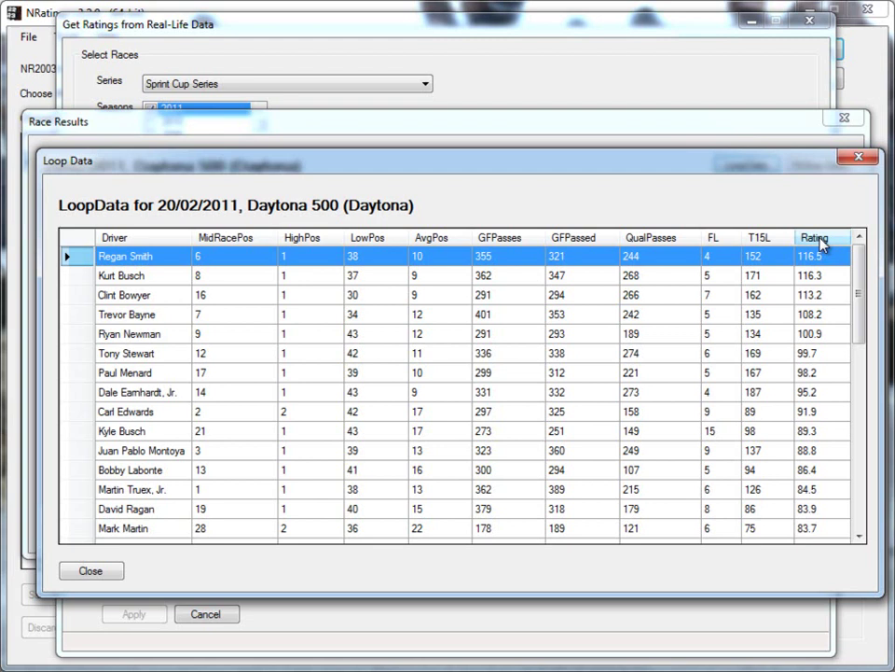
{"action": "scroll", "coordinate": [863, 287], "scroll_direction": "down", "scroll_amount": 1}
{"action": "scroll", "coordinate": [863, 288], "scroll_direction": "up", "scroll_amount": 1}
{"action": "mouse_move", "coordinate": [859, 287]}
{"action": "left_mouse_down"}
{"action": "mouse_move", "coordinate": [861, 504]}
{"action": "mouse_move", "coordinate": [858, 288]}
{"action": "left_mouse_up"}
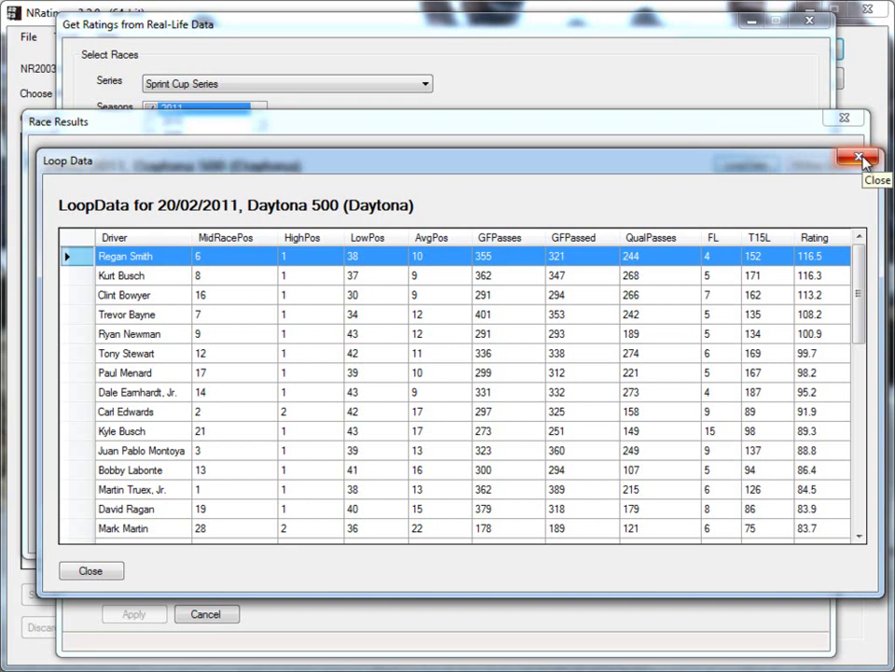
{"action": "mouse_move", "coordinate": [859, 256]}
{"action": "left_mouse_down"}
{"action": "mouse_move", "coordinate": [859, 360]}
{"action": "mouse_move", "coordinate": [859, 252]}
{"action": "left_mouse_up"}
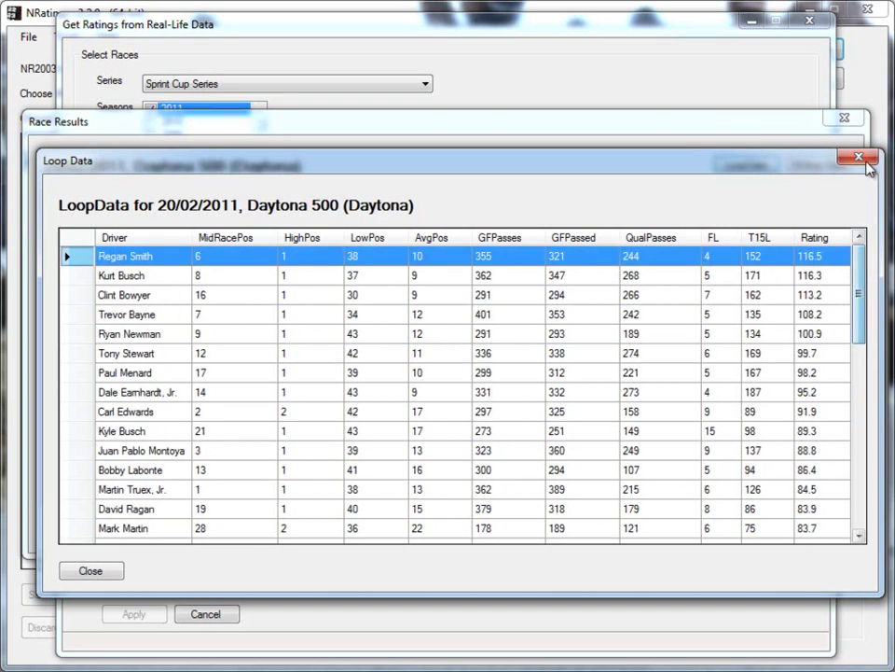
{"action": "left_click", "coordinate": [860, 159]}
{"action": "left_click", "coordinate": [747, 165]}
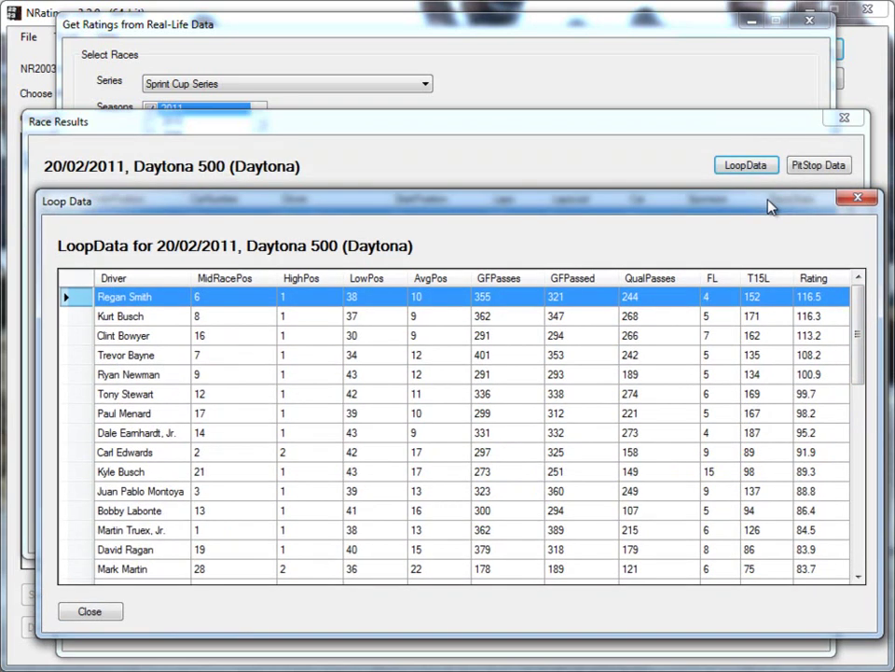
Close the loop data and bring up the Daytona 500 pit-stop data table
{"action": "left_click", "coordinate": [859, 200]}
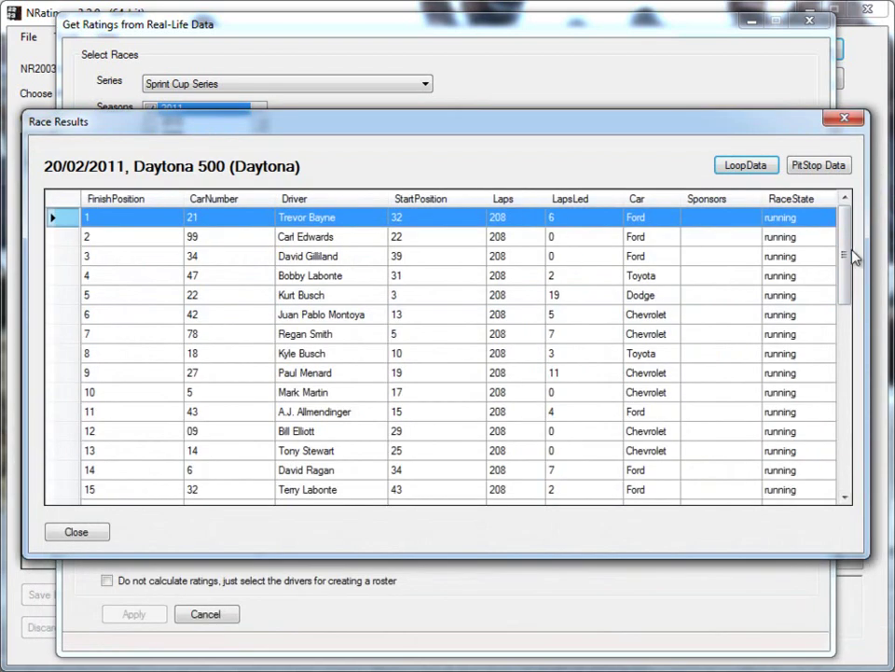
{"action": "left_click_drag", "start_coordinate": [849, 250], "coordinate": [851, 214]}
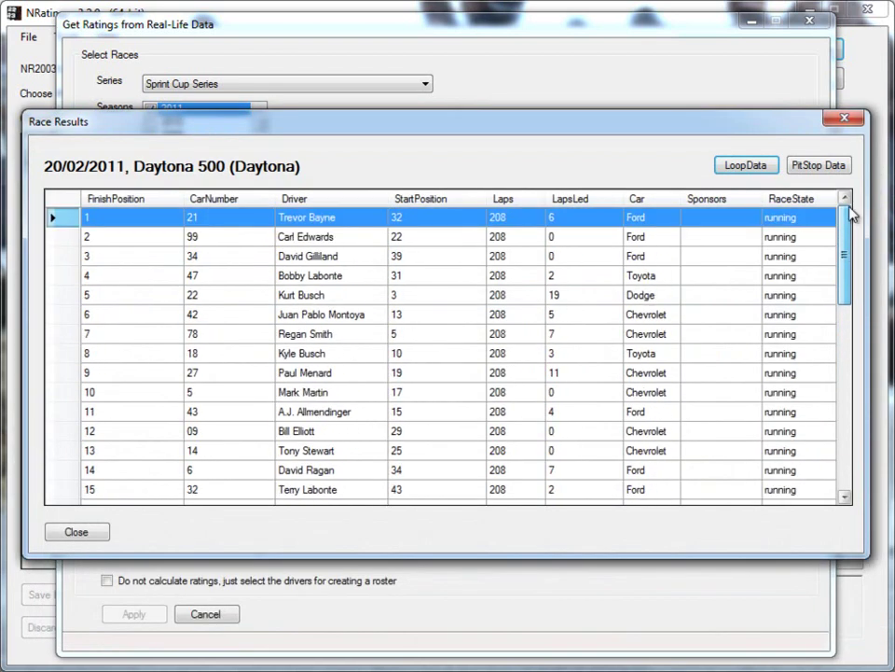
{"action": "left_click", "coordinate": [824, 168]}
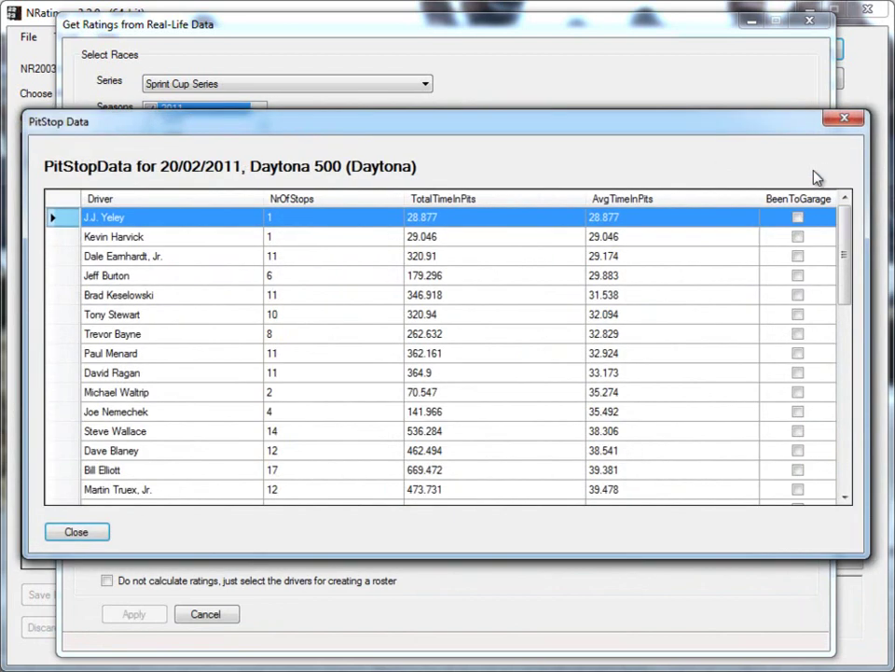
{"action": "left_click_drag", "start_coordinate": [469, 126], "coordinate": [457, 126]}
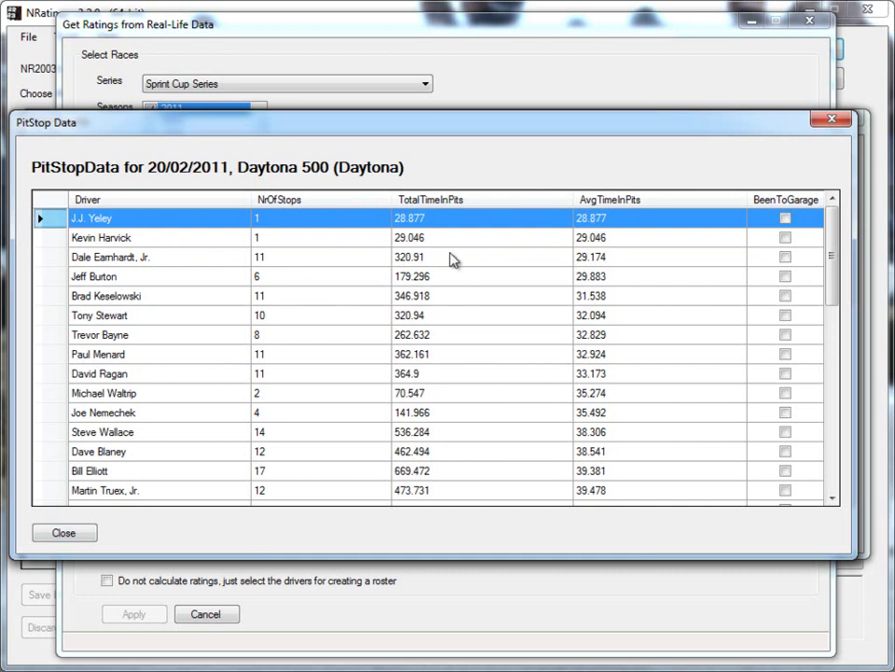
Select a driver's pit-stop row, move the window, and scroll the grid
{"action": "left_click", "coordinate": [162, 266]}
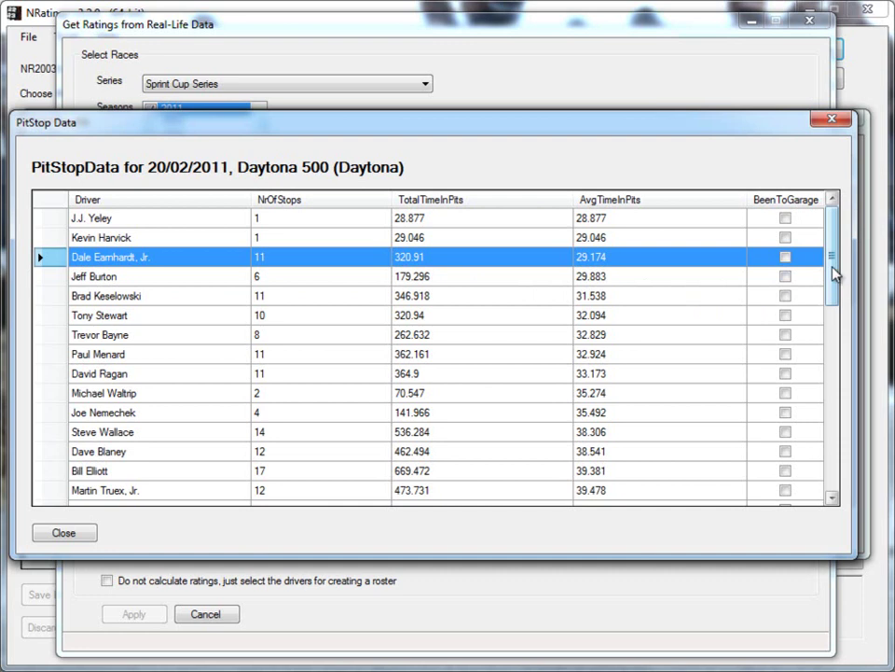
{"action": "mouse_move", "coordinate": [834, 271]}
{"action": "left_mouse_down"}
{"action": "mouse_move", "coordinate": [843, 330]}
{"action": "mouse_move", "coordinate": [837, 268]}
{"action": "left_mouse_up"}
{"action": "left_click_drag", "start_coordinate": [771, 137], "coordinate": [791, 171]}
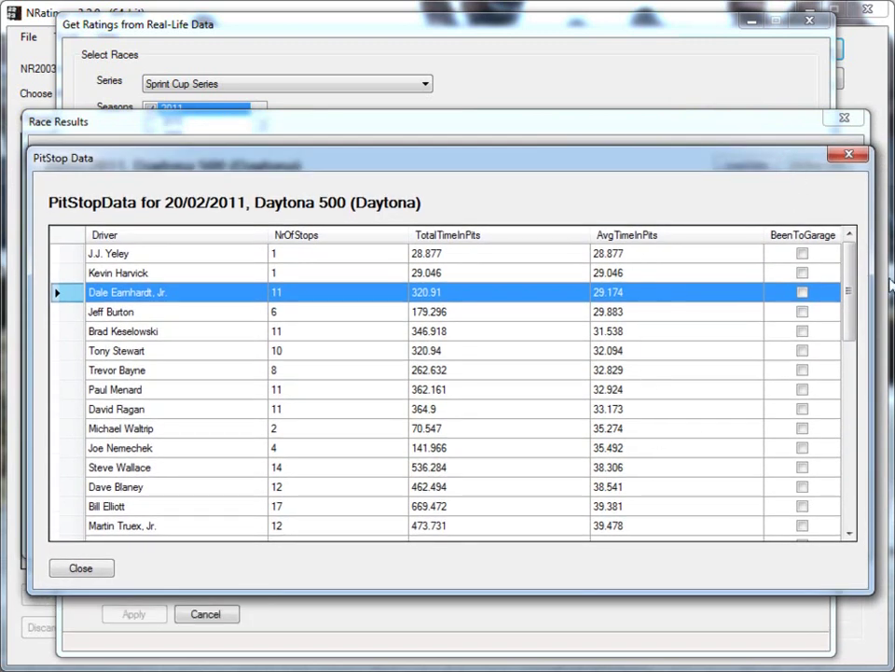
{"action": "left_click_drag", "start_coordinate": [845, 266], "coordinate": [824, 261]}
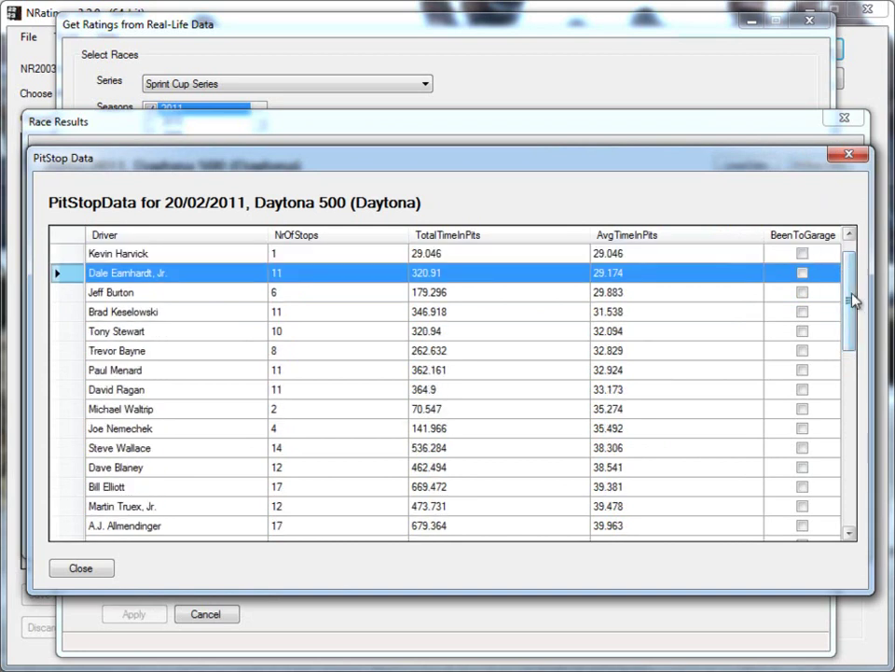
Scroll the Daytona 500 pit-stop grid, inspecting several drivers' stops and average pit times
{"action": "left_click_drag", "start_coordinate": [854, 299], "coordinate": [852, 276]}
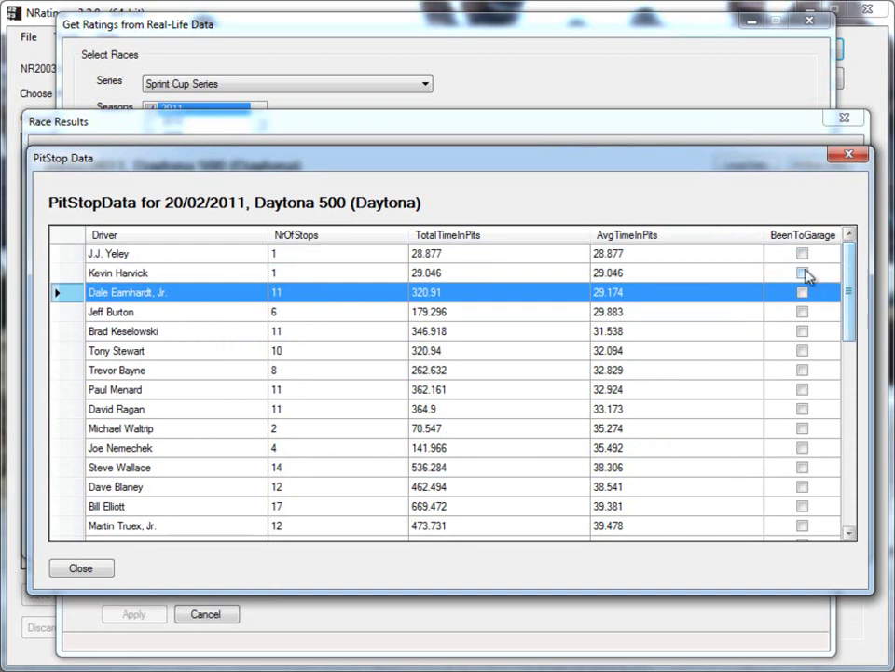
{"action": "left_click_drag", "start_coordinate": [850, 280], "coordinate": [845, 423]}
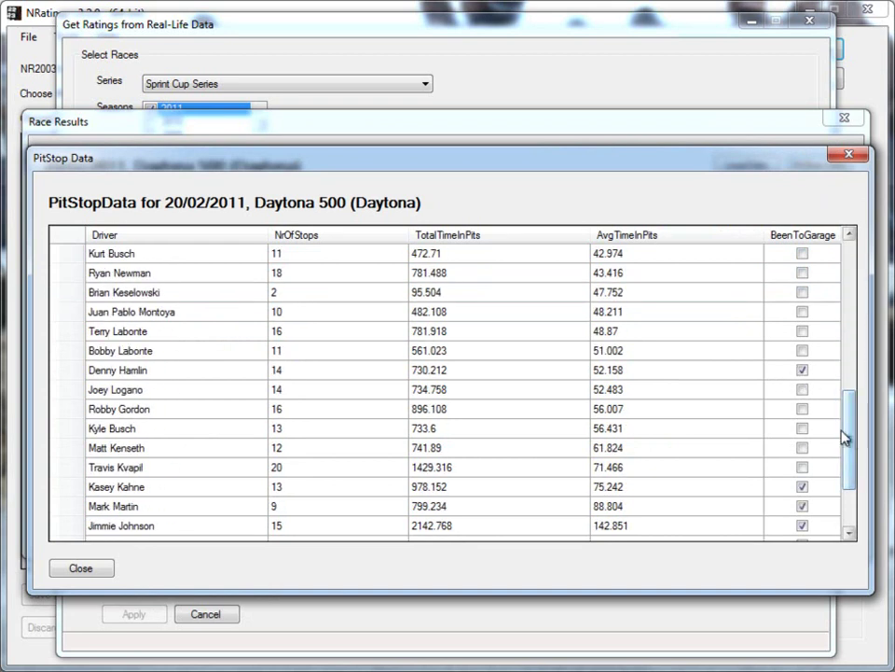
{"action": "left_click", "coordinate": [686, 375]}
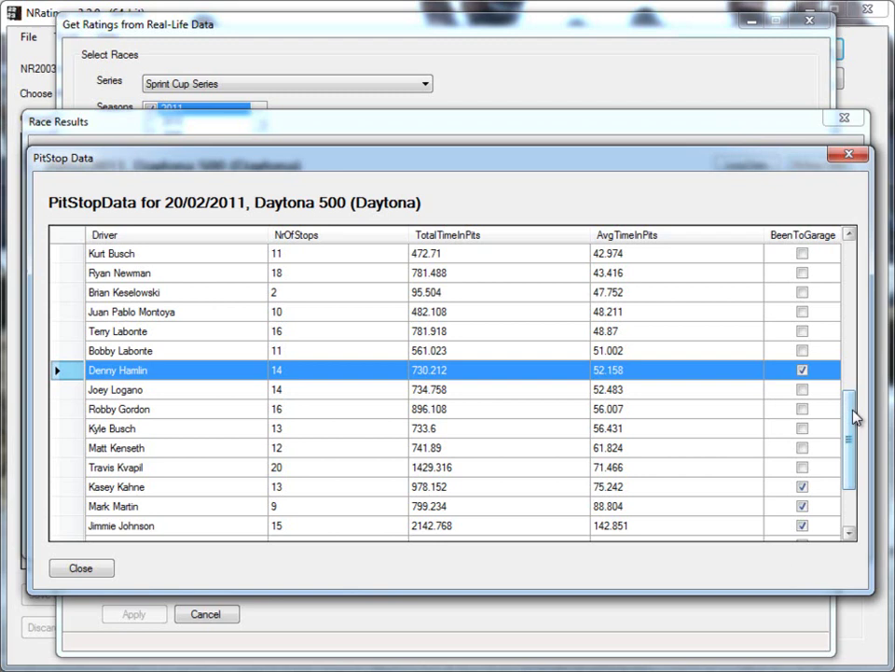
{"action": "left_click_drag", "start_coordinate": [854, 416], "coordinate": [853, 453]}
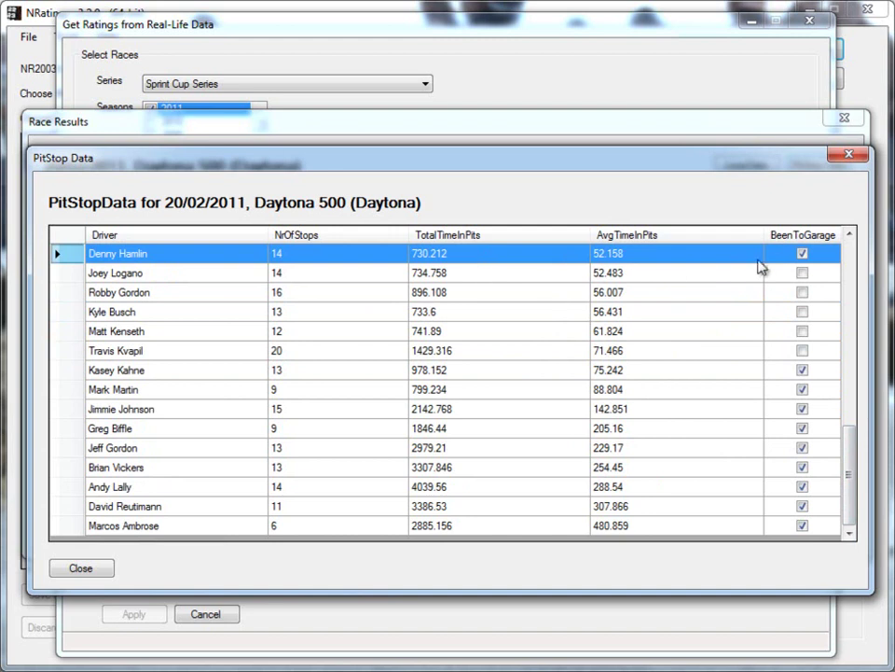
{"action": "left_click_drag", "start_coordinate": [854, 482], "coordinate": [854, 469]}
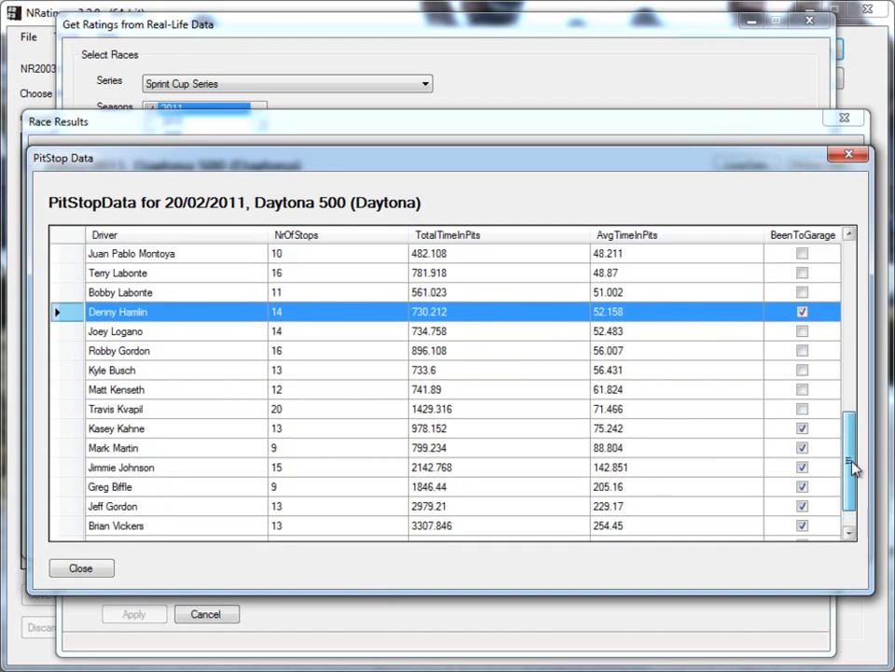
{"action": "left_click_drag", "start_coordinate": [855, 469], "coordinate": [854, 462]}
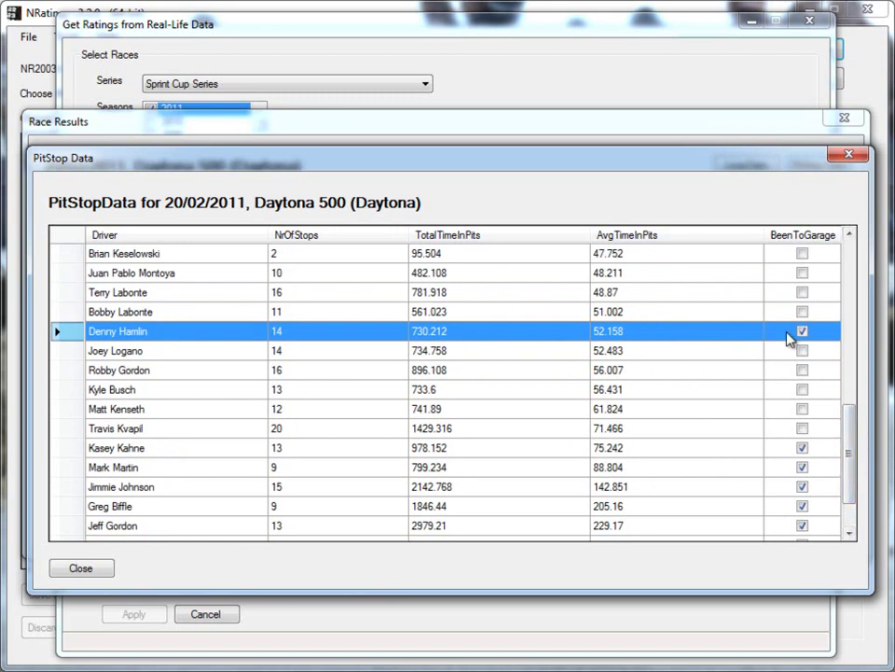
{"action": "left_click_drag", "start_coordinate": [855, 420], "coordinate": [862, 441]}
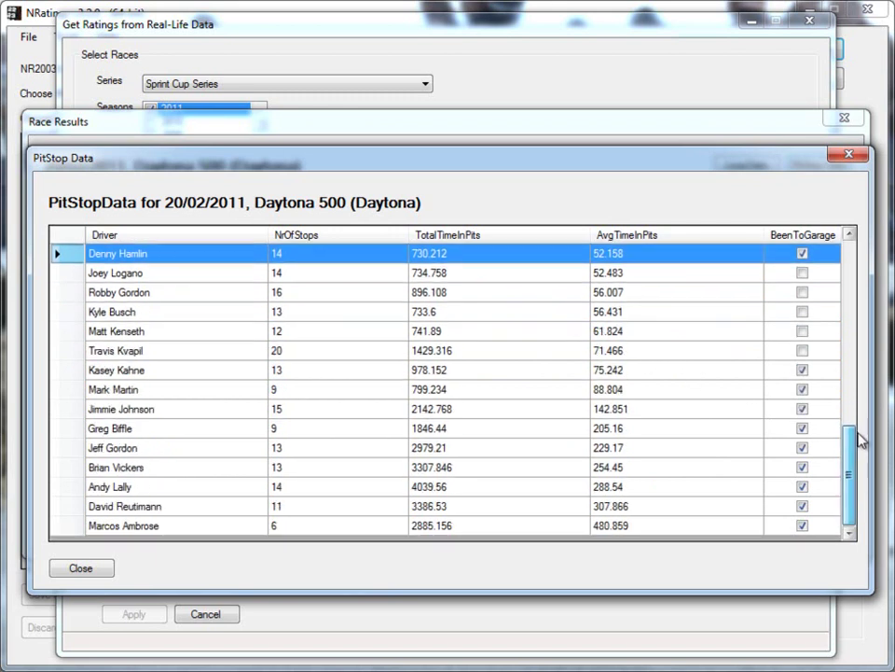
{"action": "left_click", "coordinate": [750, 453]}
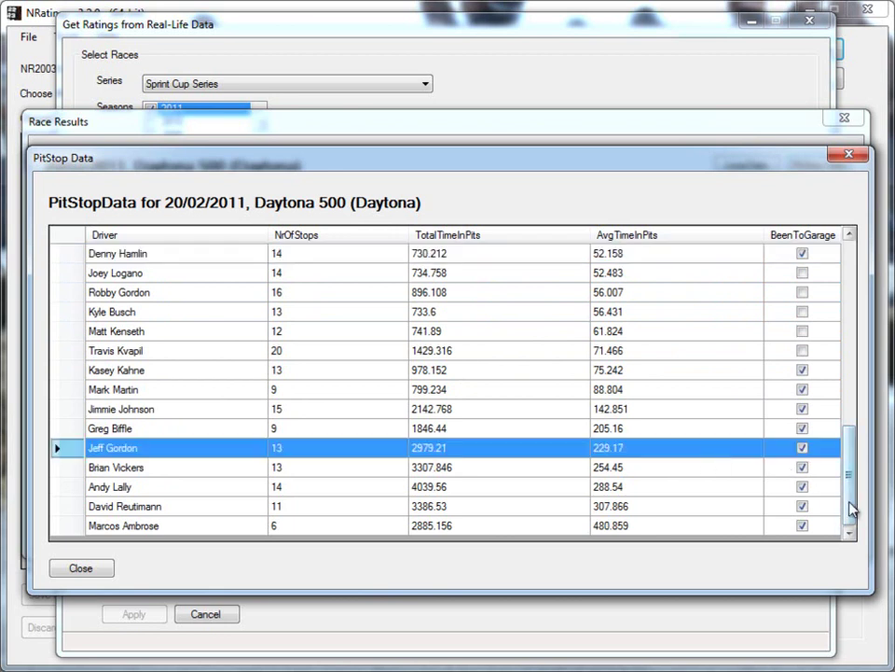
{"action": "left_click_drag", "start_coordinate": [853, 505], "coordinate": [882, 476]}
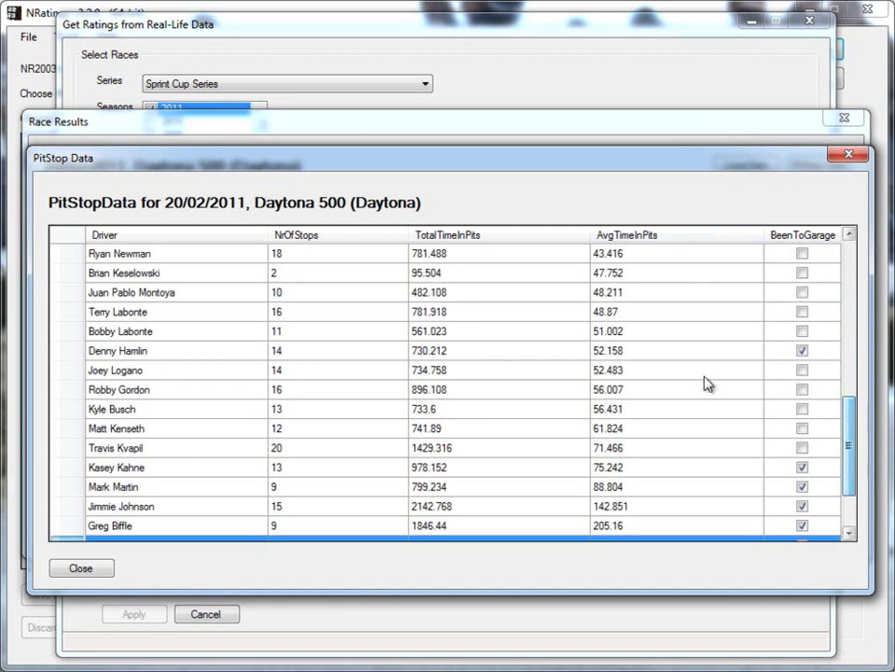
{"action": "left_click", "coordinate": [673, 354]}
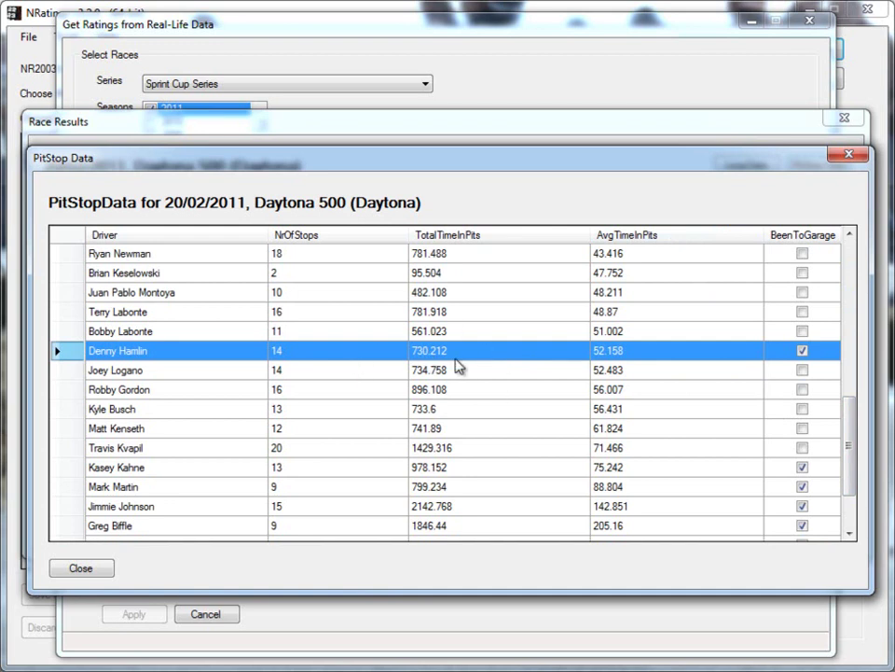
{"action": "left_click_drag", "start_coordinate": [856, 427], "coordinate": [180, 269]}
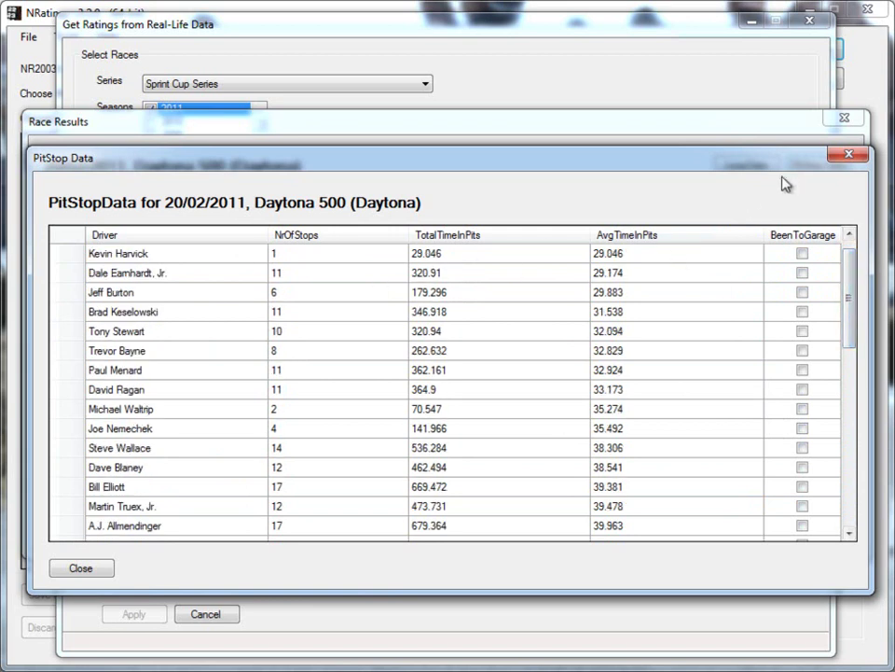
Close the pit-stop data and reposition the Daytona 500 Race Results window
{"action": "left_click", "coordinate": [849, 155]}
{"action": "left_click_drag", "start_coordinate": [661, 126], "coordinate": [653, 140]}
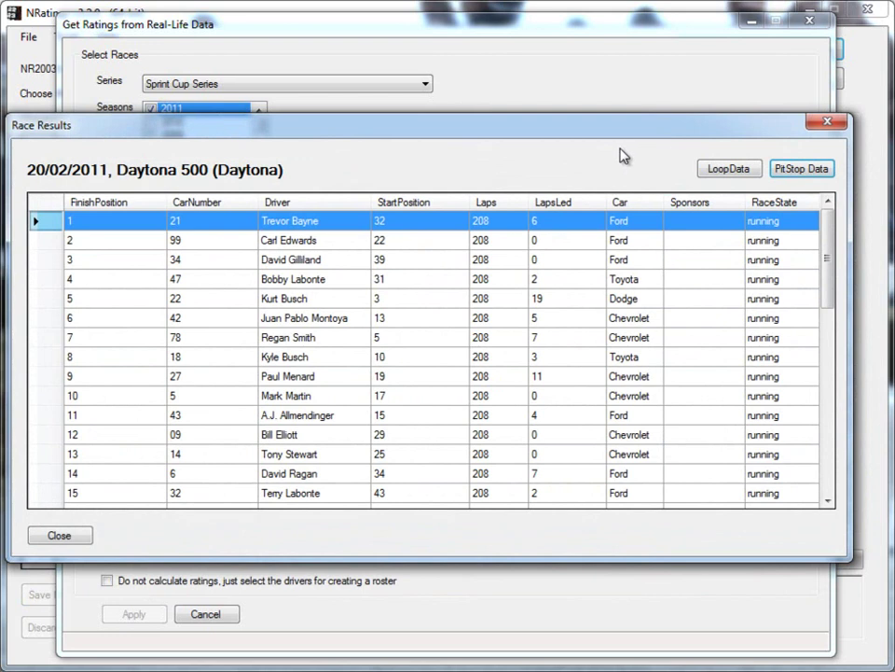
{"action": "left_click_drag", "start_coordinate": [545, 136], "coordinate": [562, 159]}
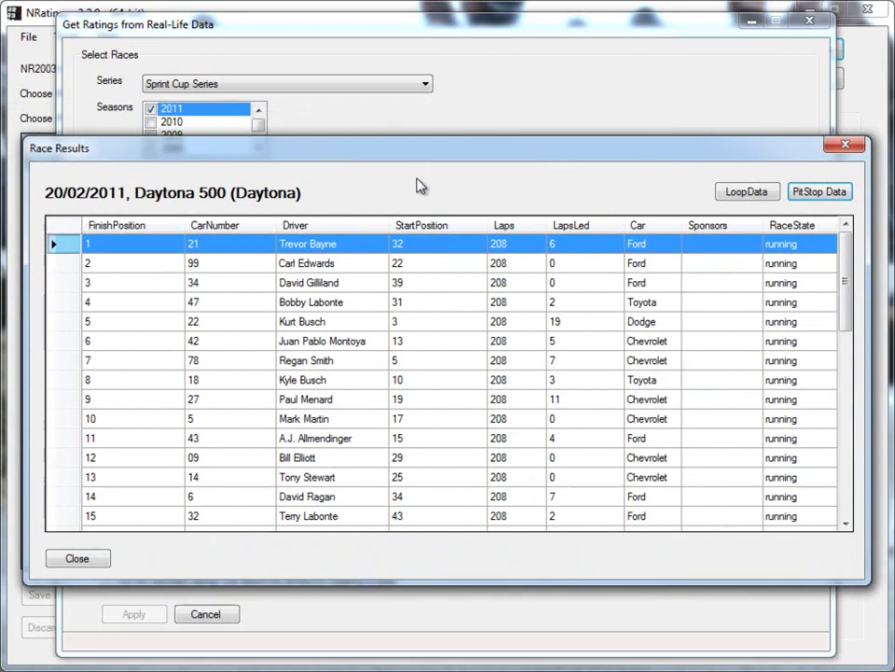
{"action": "left_click_drag", "start_coordinate": [407, 166], "coordinate": [439, 168]}
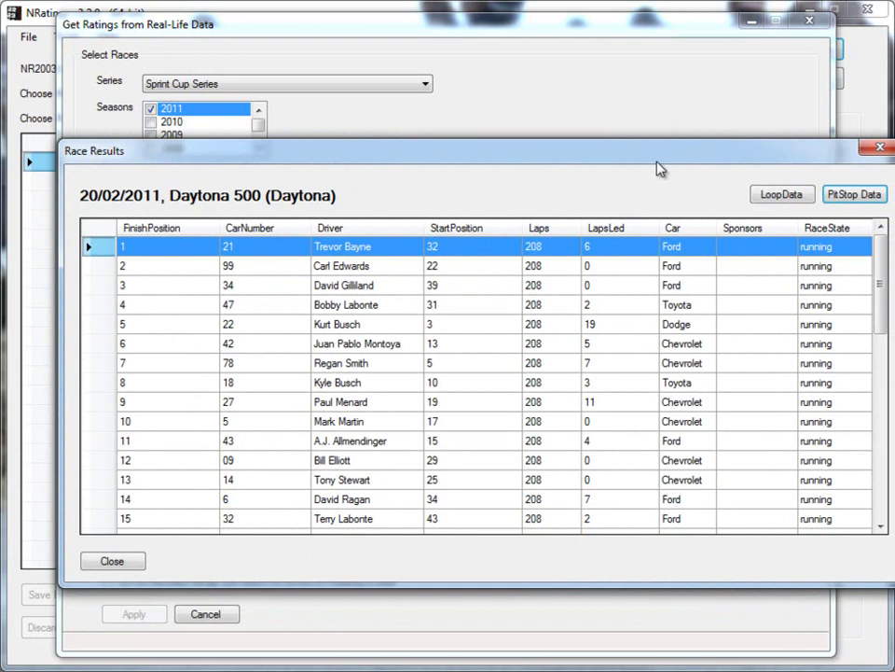
{"action": "left_click_drag", "start_coordinate": [755, 166], "coordinate": [729, 157]}
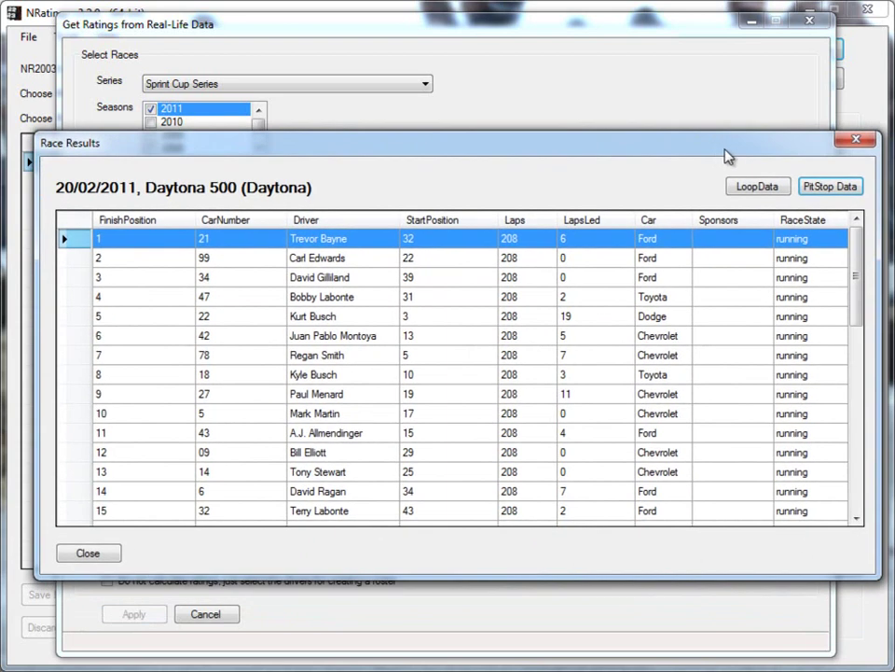
Swap the ticked season from 2011 to 2005 and view its Daytona 500 results
{"action": "left_click", "coordinate": [855, 143]}
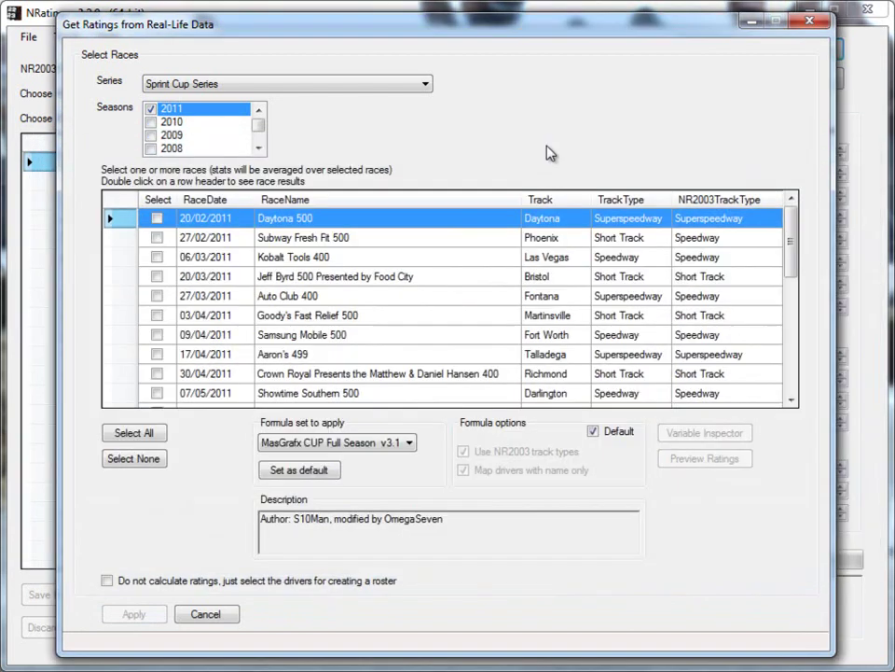
{"action": "left_click", "coordinate": [152, 110]}
{"action": "left_click", "coordinate": [260, 148]}
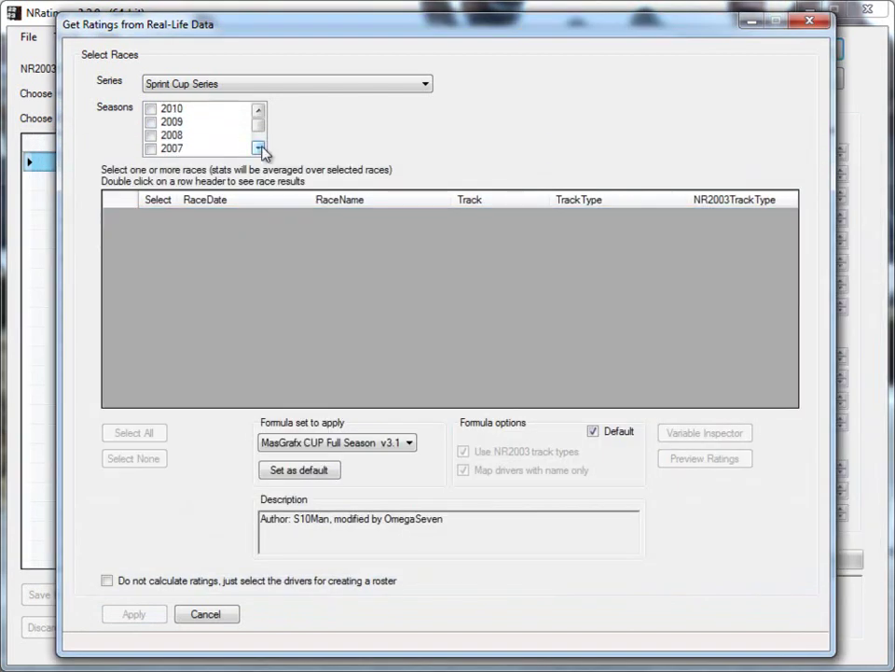
{"action": "left_click", "coordinate": [260, 148]}
{"action": "left_click", "coordinate": [259, 148]}
{"action": "left_click", "coordinate": [259, 149]}
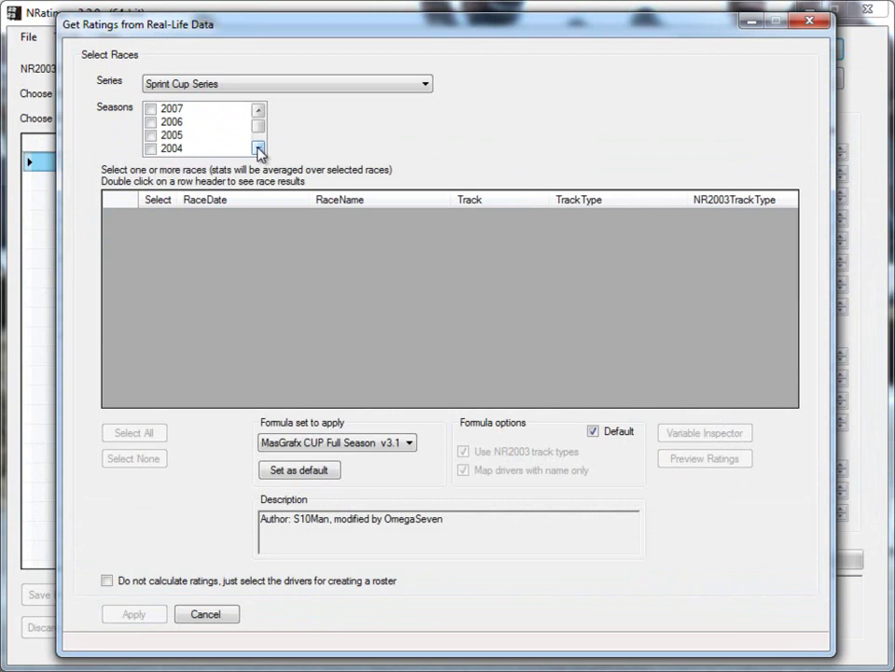
{"action": "left_click", "coordinate": [156, 140]}
{"action": "left_click", "coordinate": [152, 136]}
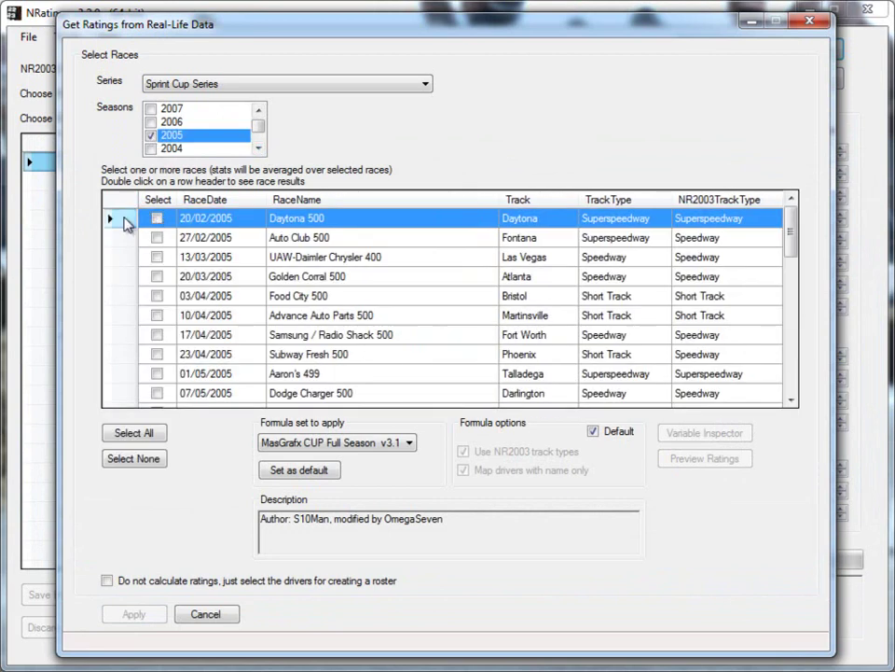
{"action": "double_click", "coordinate": [125, 220]}
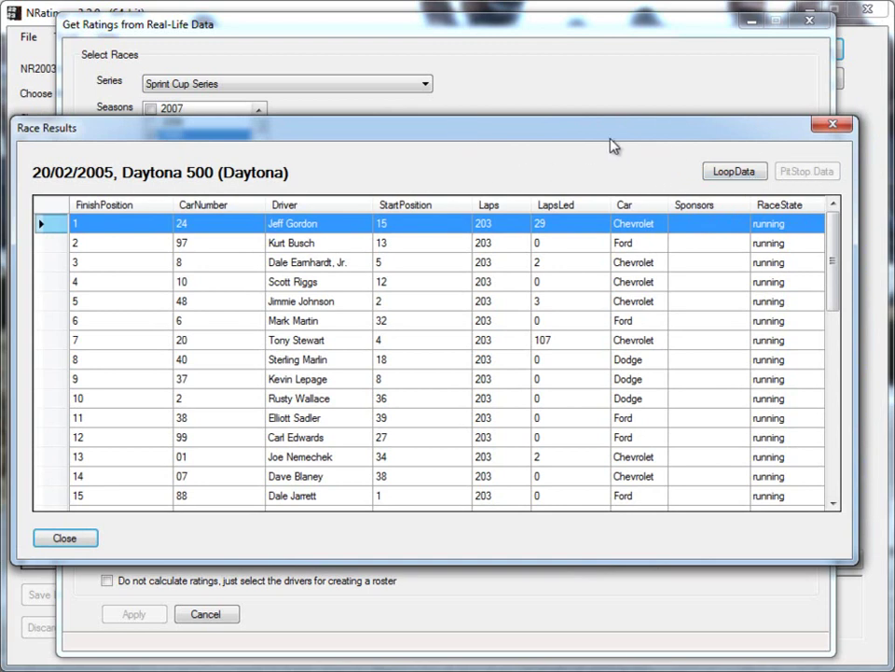
{"action": "left_click_drag", "start_coordinate": [611, 145], "coordinate": [602, 140]}
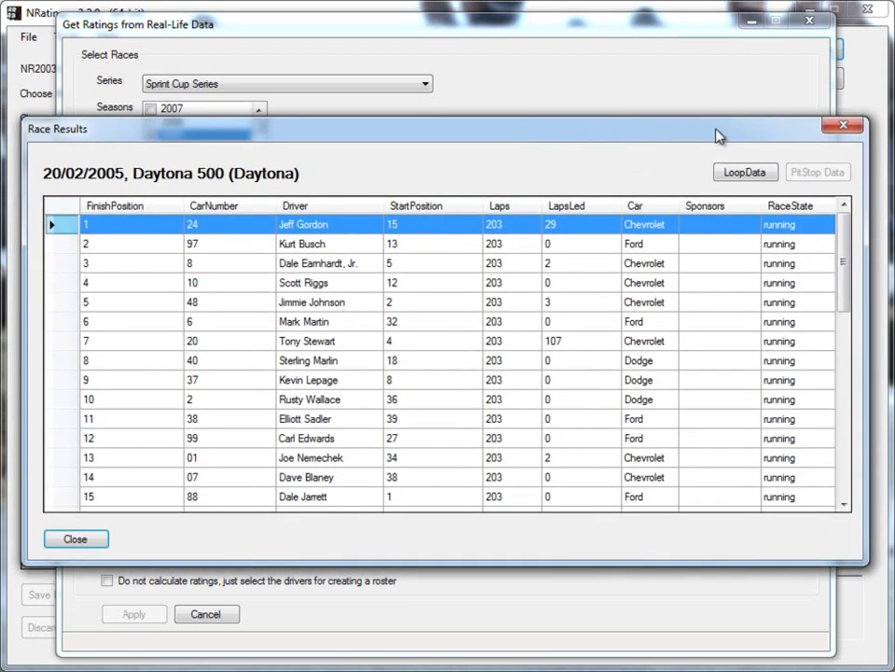
Replace 2005 with the 2004 season, then view and close its Daytona 500 results
{"action": "left_click", "coordinate": [843, 126]}
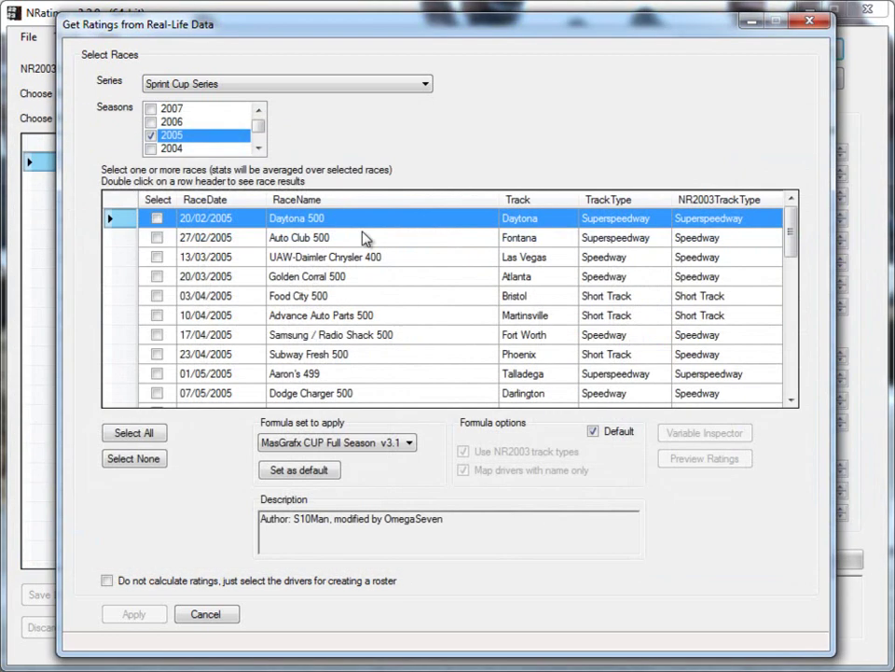
{"action": "left_click", "coordinate": [164, 138]}
{"action": "left_click", "coordinate": [154, 149]}
{"action": "left_click", "coordinate": [154, 149]}
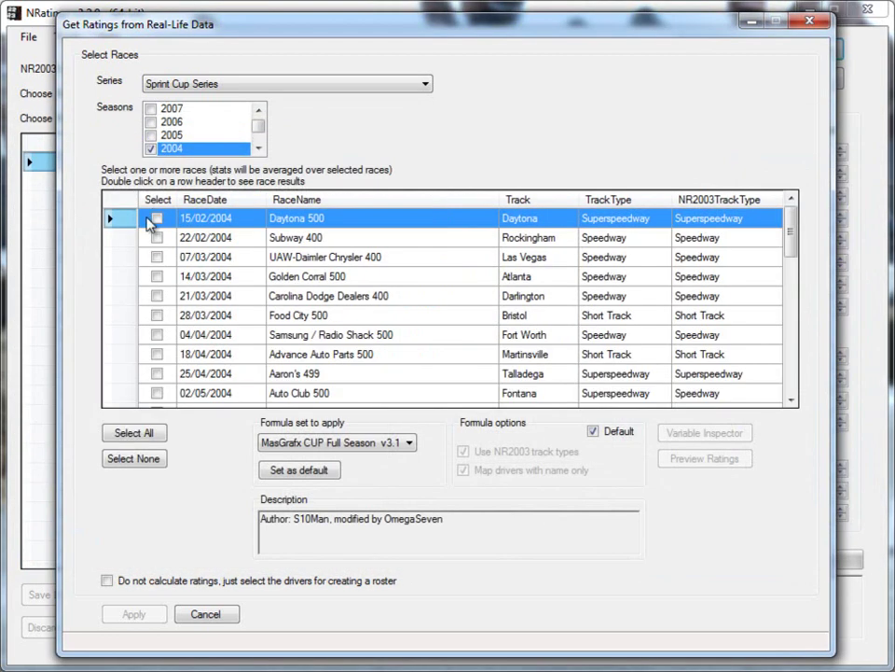
{"action": "double_click", "coordinate": [126, 222]}
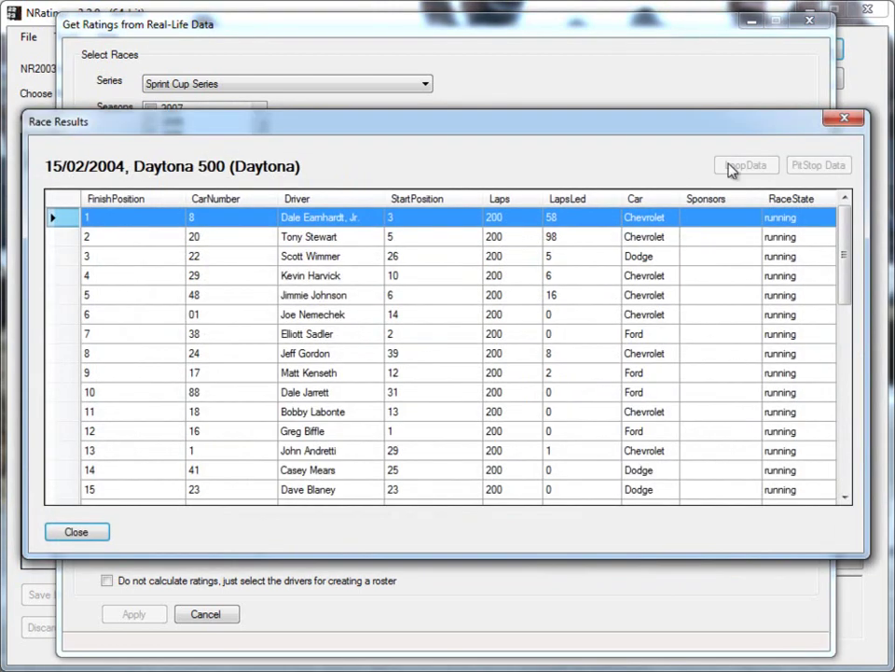
{"action": "left_click", "coordinate": [846, 120]}
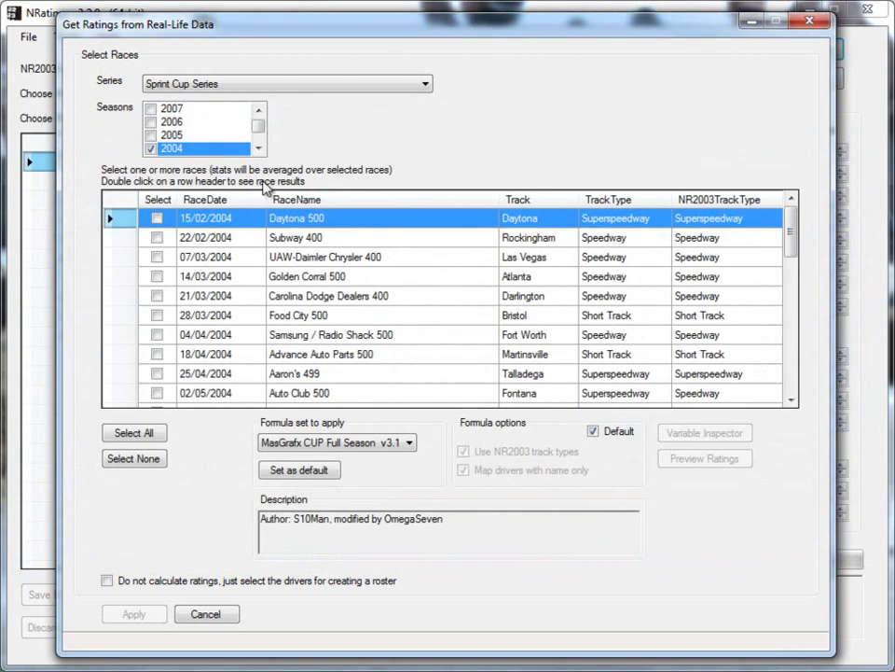
Swap 2004 for 2007, view its Daytona 500 results, then untick 2007
{"action": "left_click", "coordinate": [151, 150]}
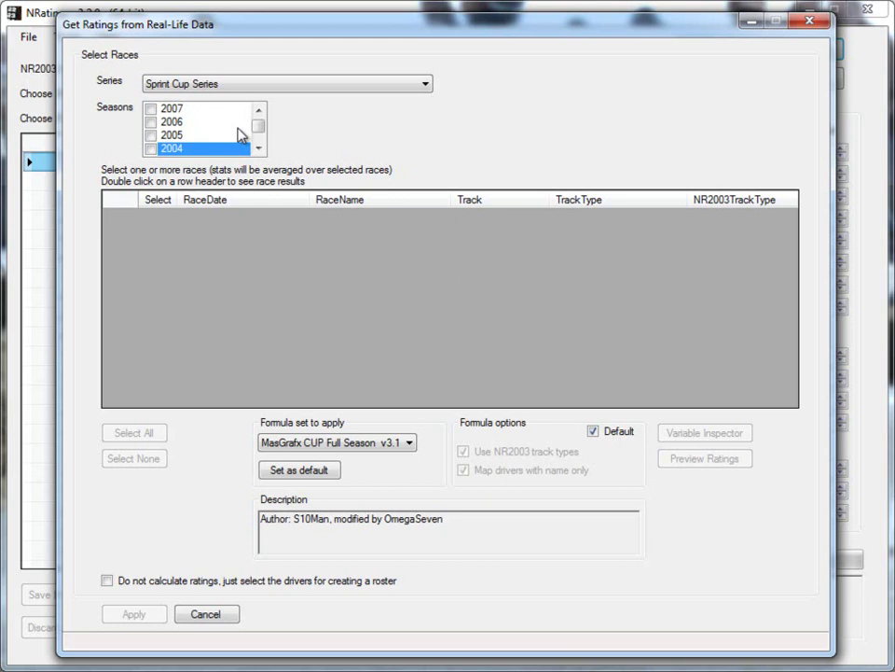
{"action": "scroll", "coordinate": [261, 127], "scroll_direction": "up", "scroll_amount": 1}
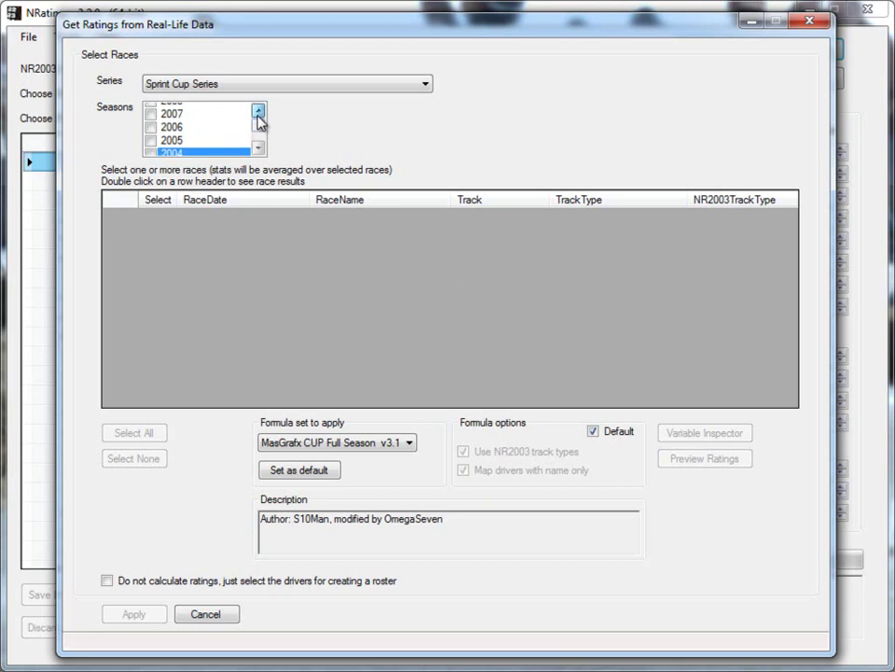
{"action": "left_click", "coordinate": [151, 122]}
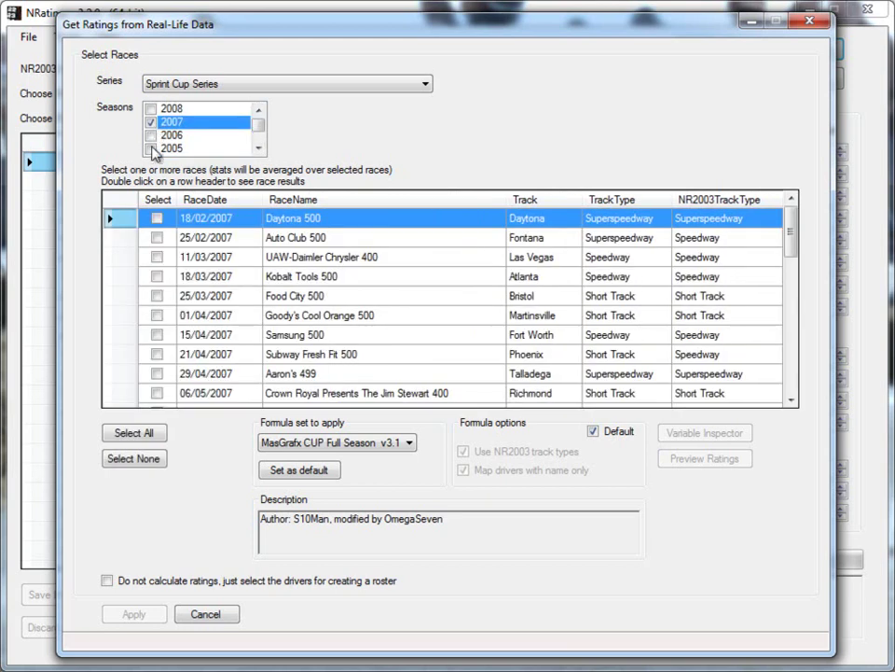
{"action": "double_click", "coordinate": [119, 221]}
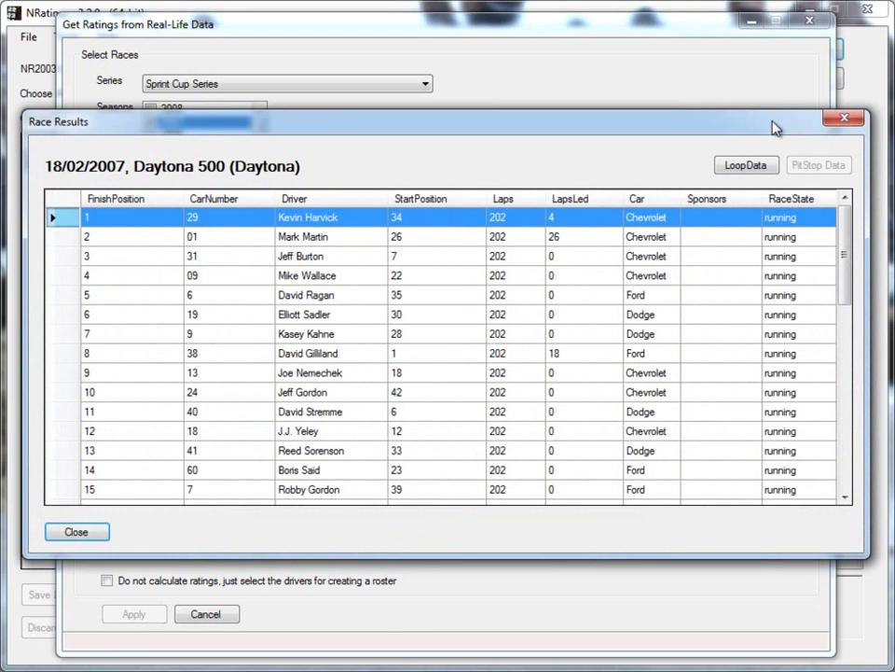
{"action": "left_click", "coordinate": [844, 118]}
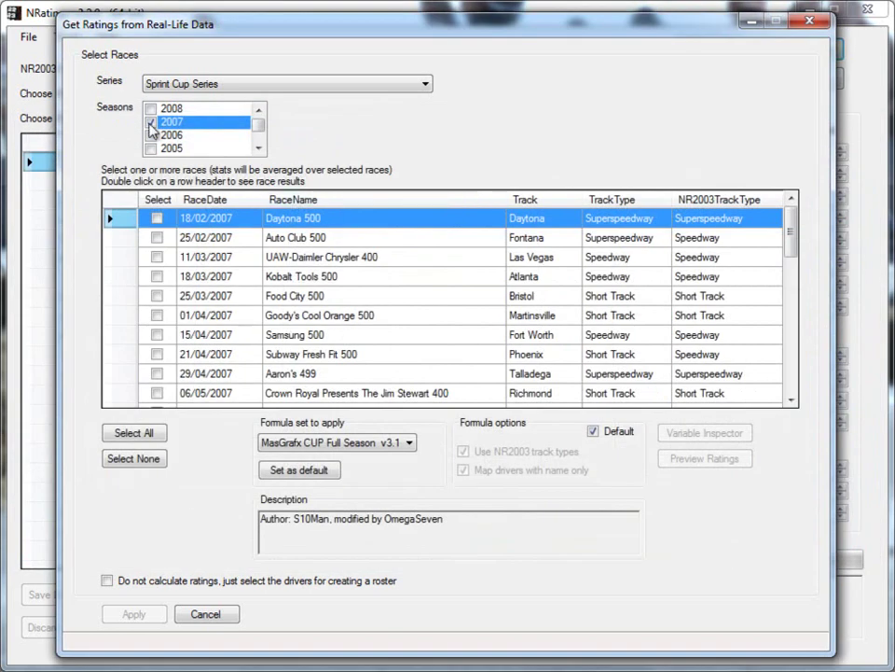
{"action": "left_click", "coordinate": [151, 123]}
Scroll the seasons back up and tick 2011 to list its races
{"action": "left_click", "coordinate": [259, 112]}
{"action": "left_click", "coordinate": [258, 112]}
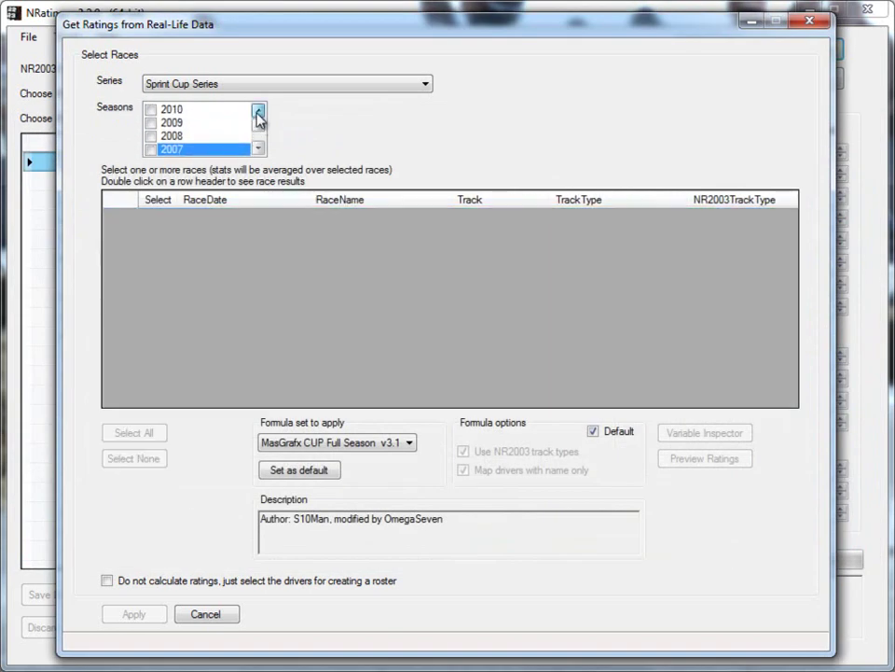
{"action": "left_click", "coordinate": [258, 111]}
{"action": "left_click", "coordinate": [152, 109]}
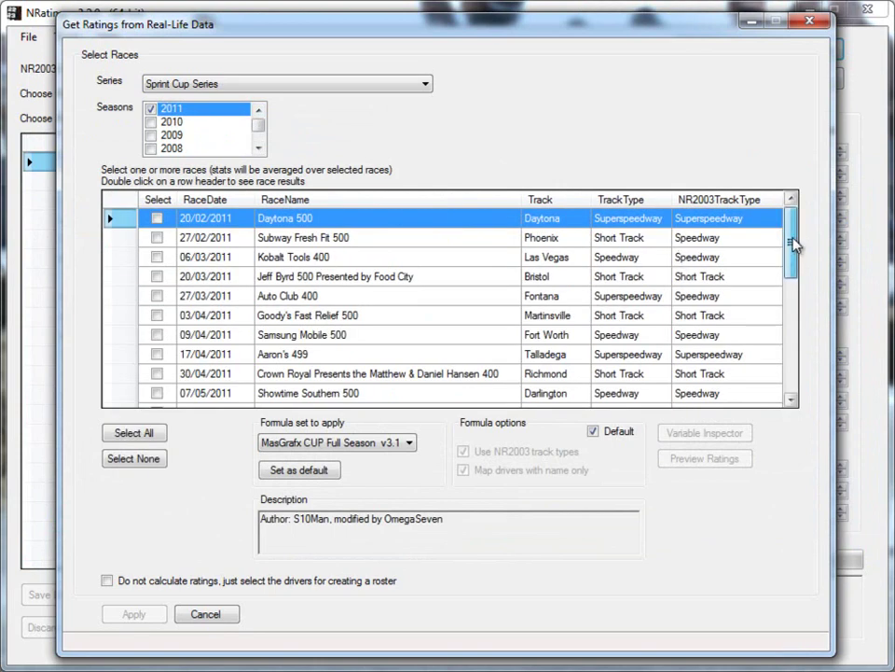
{"action": "left_click_drag", "start_coordinate": [794, 243], "coordinate": [792, 280]}
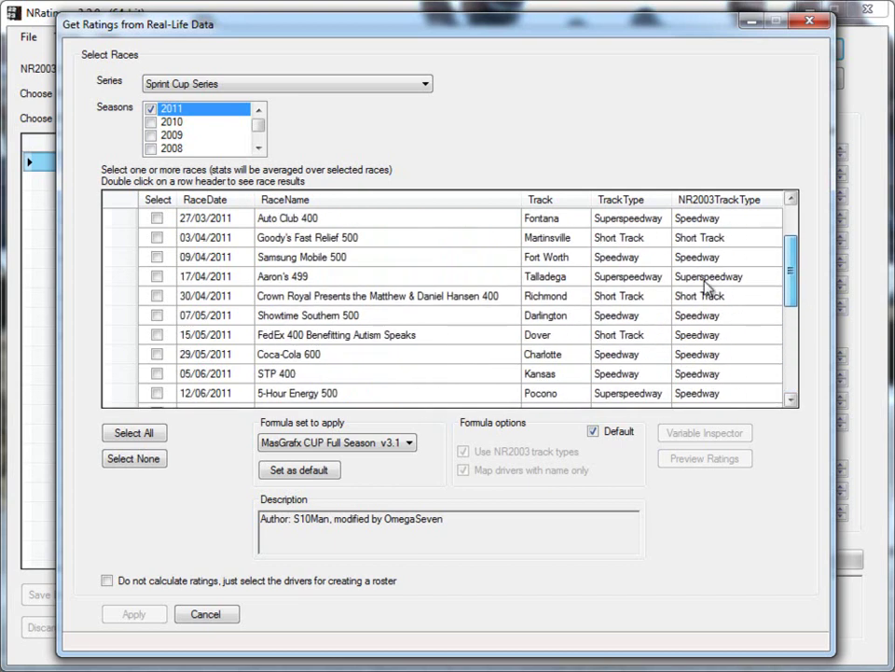
View the Talladega Aaron's 499 race results, then close them
{"action": "left_click", "coordinate": [133, 278]}
{"action": "double_click", "coordinate": [132, 278]}
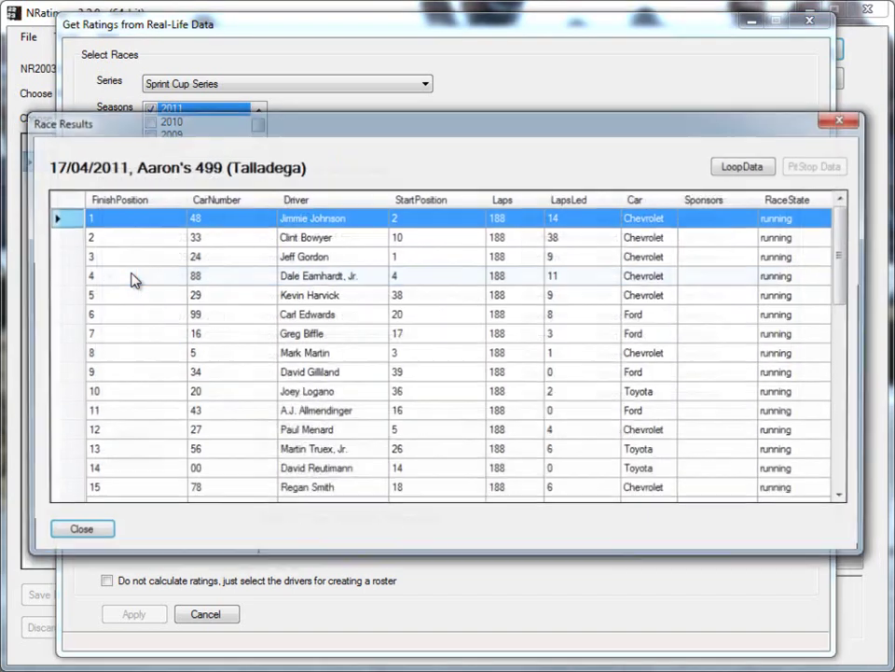
{"action": "left_click_drag", "start_coordinate": [507, 120], "coordinate": [479, 133]}
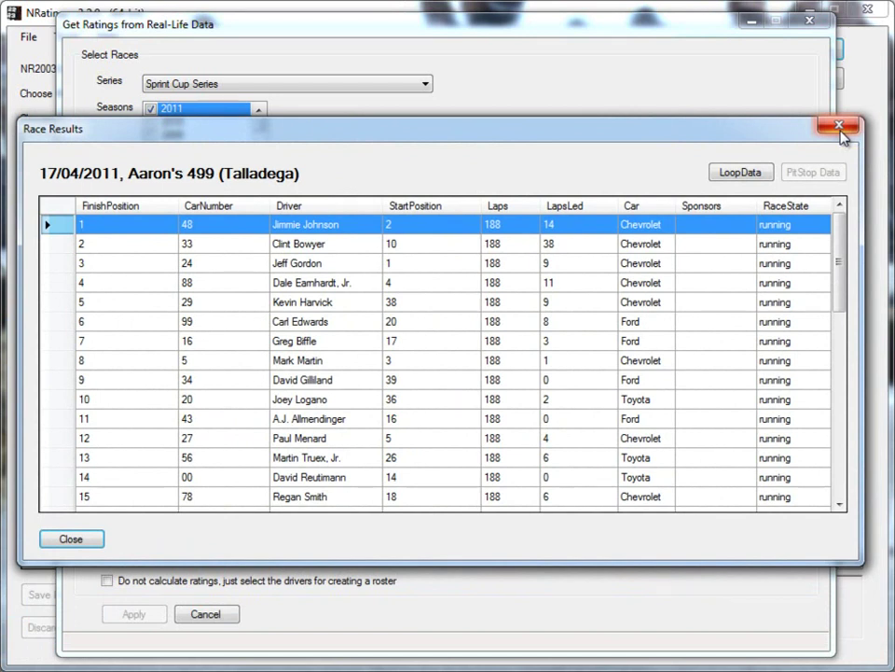
{"action": "left_click", "coordinate": [838, 126]}
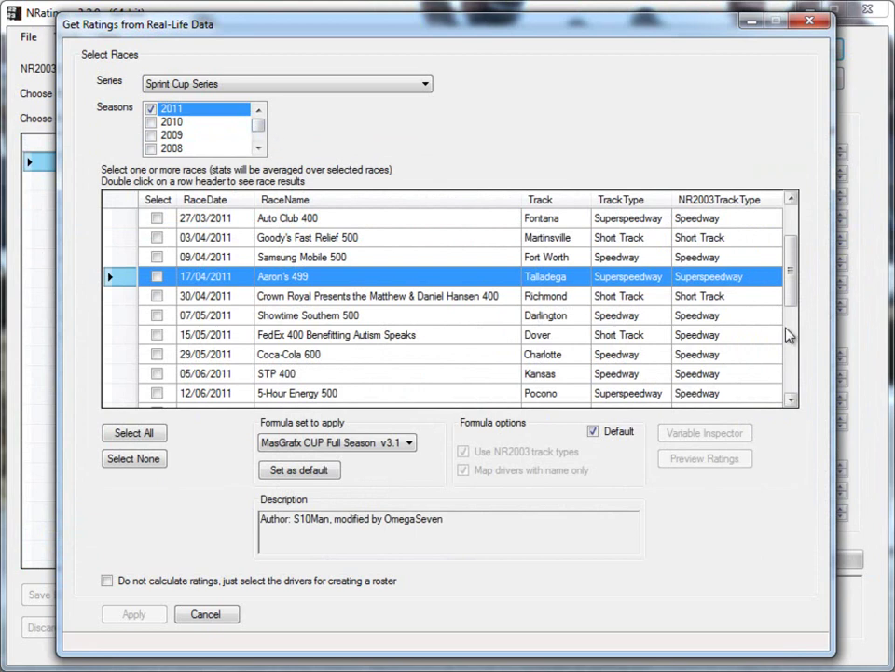
Tick only the 2011 Daytona 500 and preview its driver statistics
{"action": "left_click", "coordinate": [792, 236]}
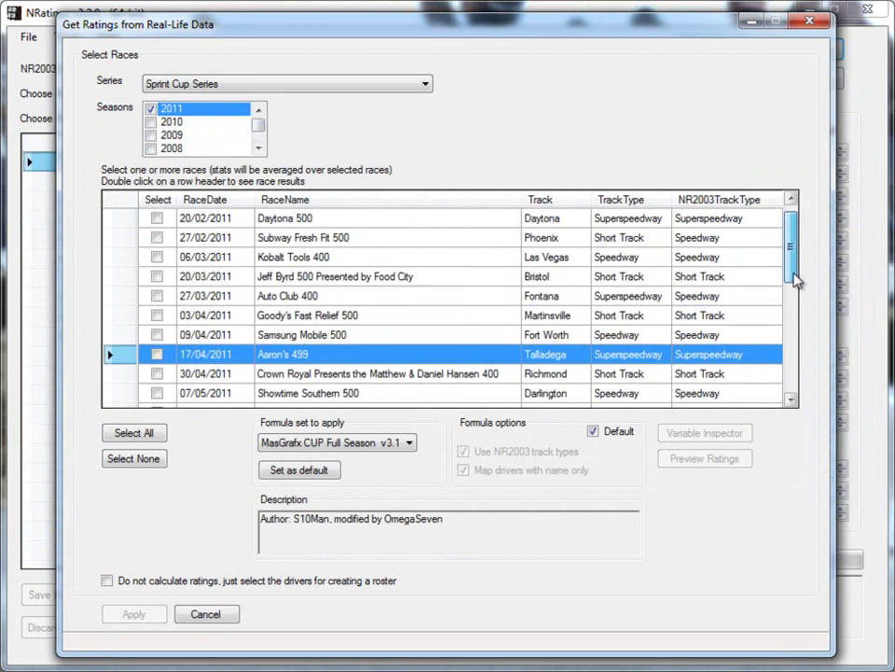
{"action": "left_click", "coordinate": [157, 218]}
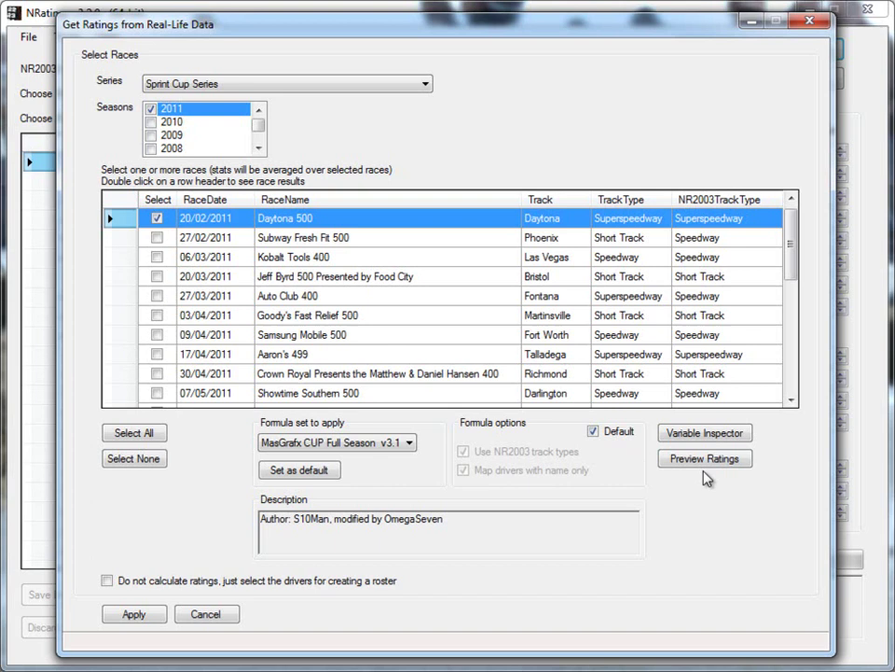
{"action": "left_click", "coordinate": [706, 434]}
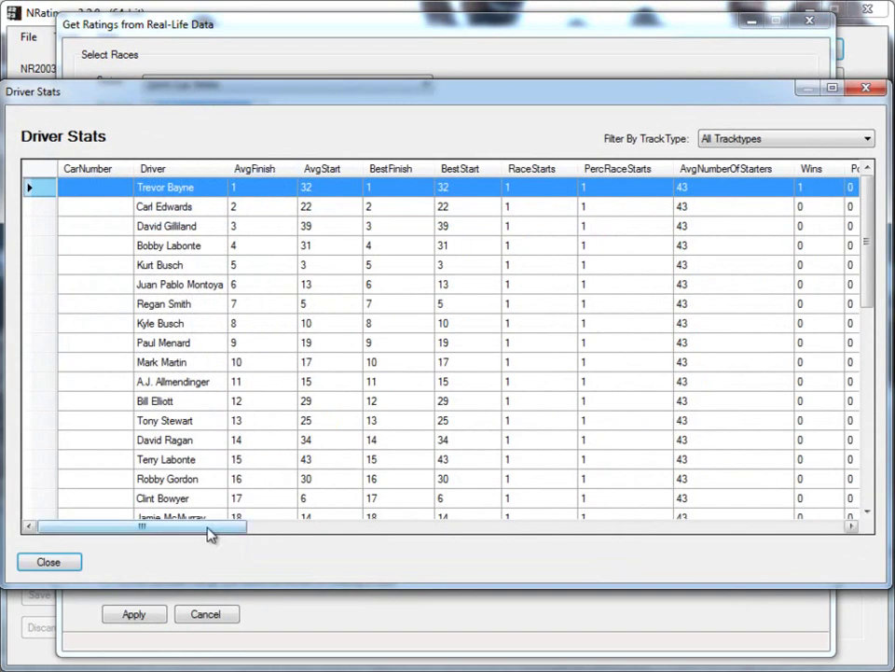
Review Trevor Bayne's and Carl Edwards's Daytona 500 rows in Driver Stats, then close the window
{"action": "left_click_drag", "start_coordinate": [209, 533], "coordinate": [192, 456]}
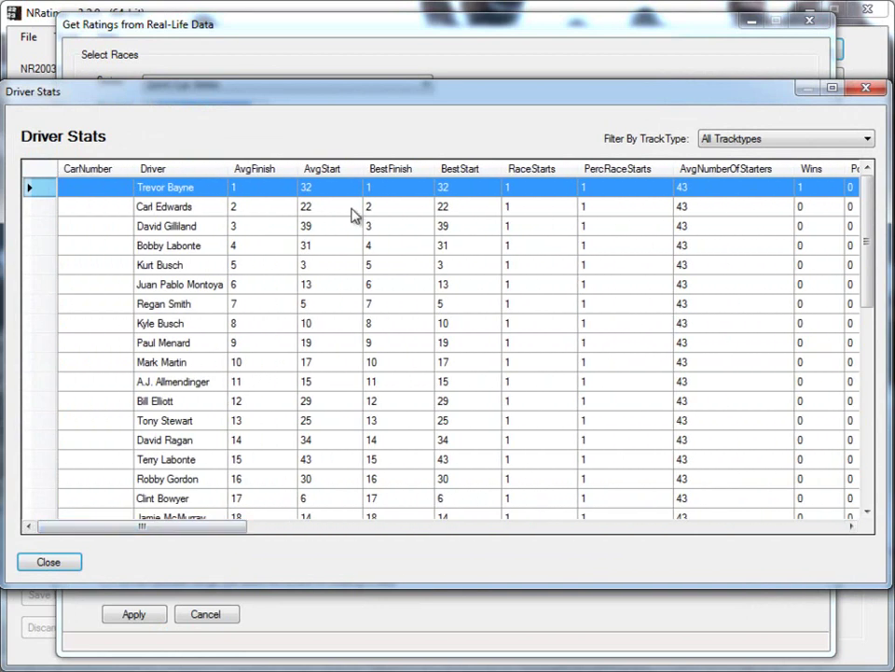
{"action": "left_click", "coordinate": [179, 207]}
{"action": "left_click", "coordinate": [171, 189]}
{"action": "left_click_drag", "start_coordinate": [267, 99], "coordinate": [253, 113]}
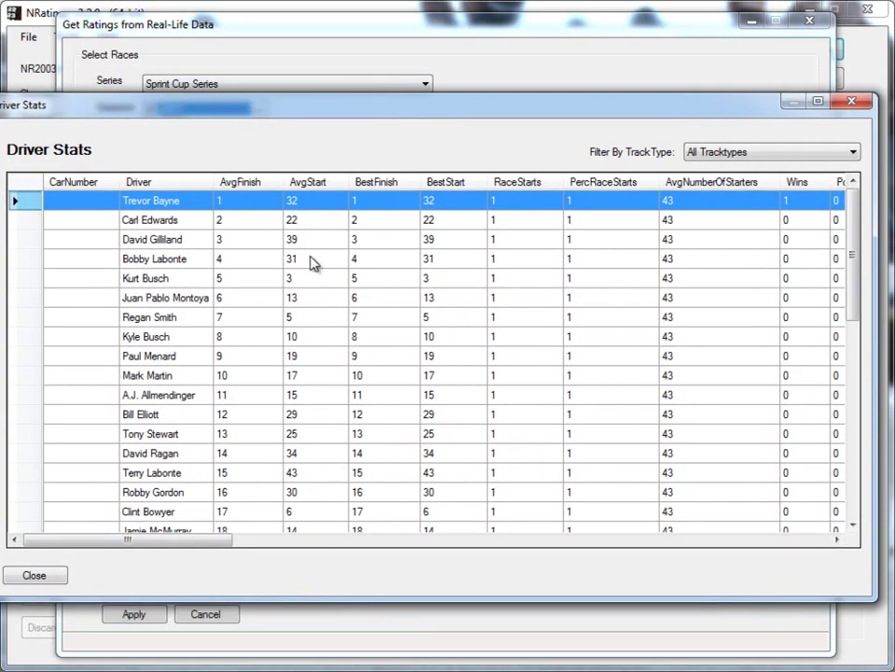
{"action": "left_click_drag", "start_coordinate": [228, 541], "coordinate": [311, 540]}
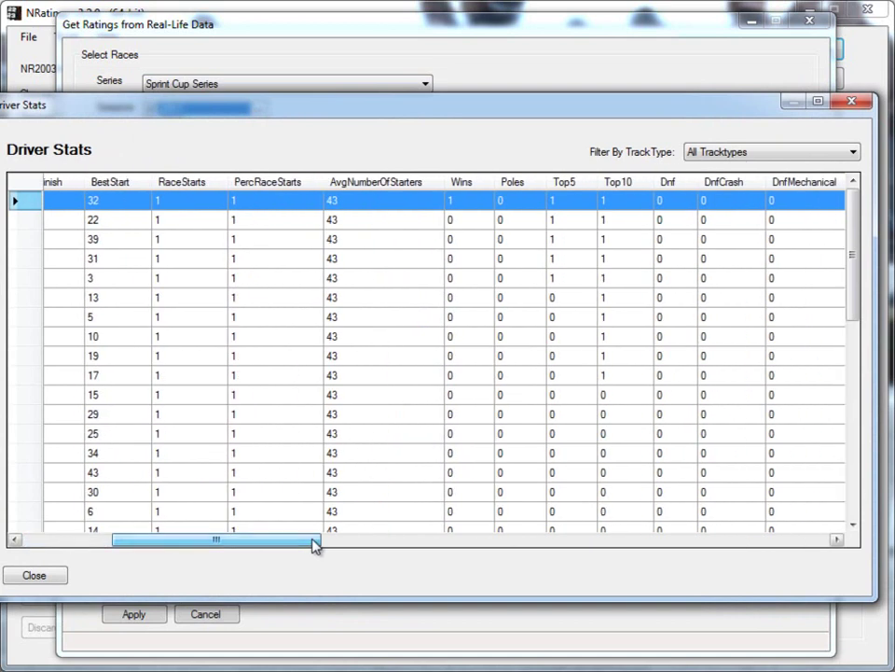
{"action": "left_click", "coordinate": [854, 102]}
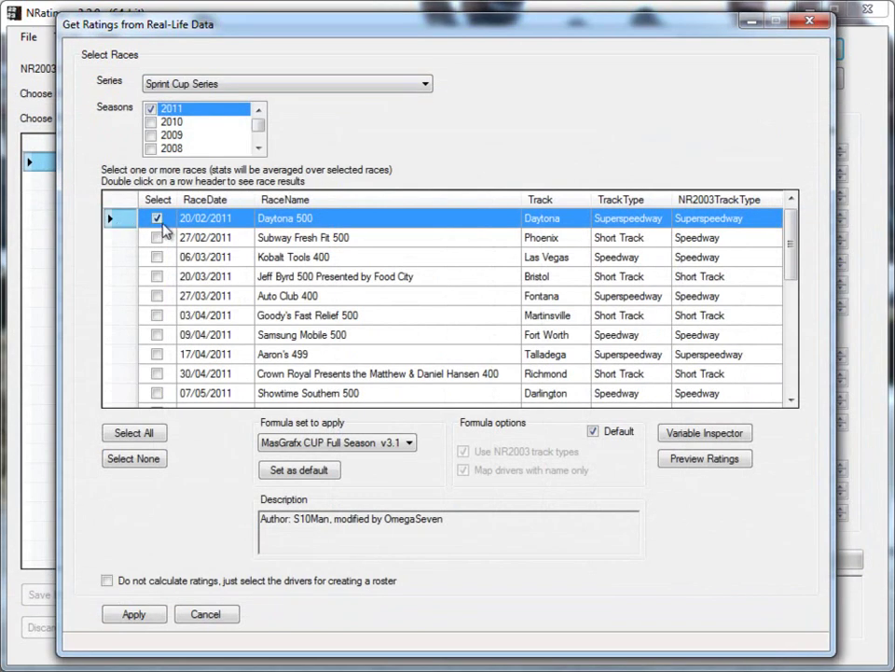
Tick all 2011 races and open Driver Stats averaged over the season, led by Jimmie Johnson
{"action": "left_click", "coordinate": [152, 439]}
{"action": "left_click", "coordinate": [734, 435]}
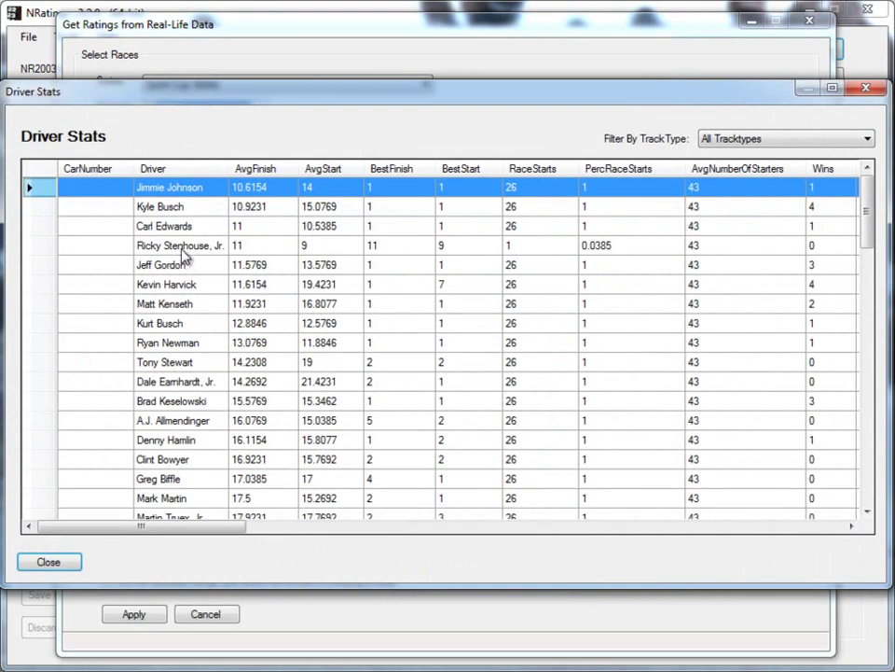
{"action": "left_click_drag", "start_coordinate": [220, 528], "coordinate": [194, 488]}
{"action": "left_click", "coordinate": [210, 205]}
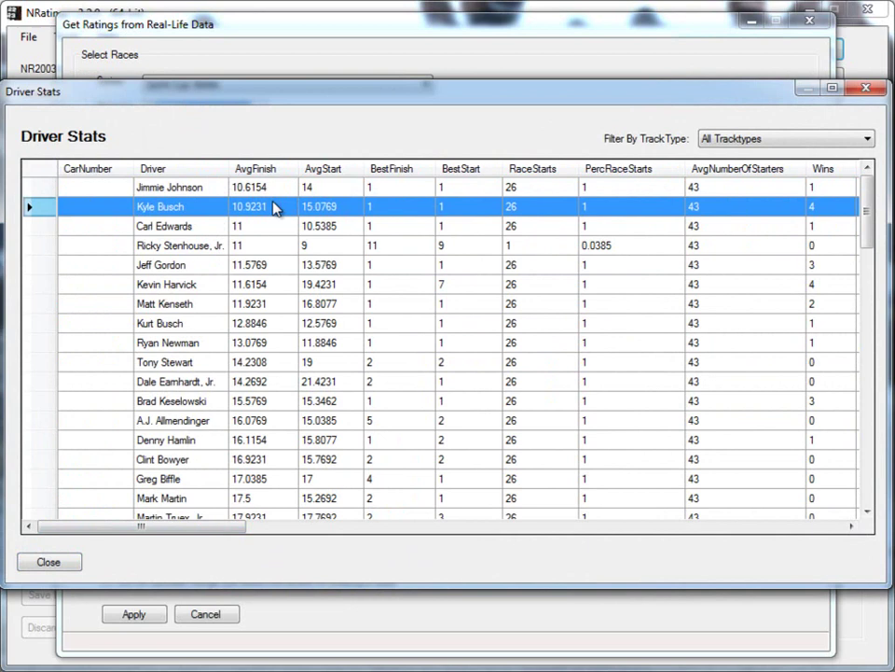
{"action": "left_click", "coordinate": [199, 189]}
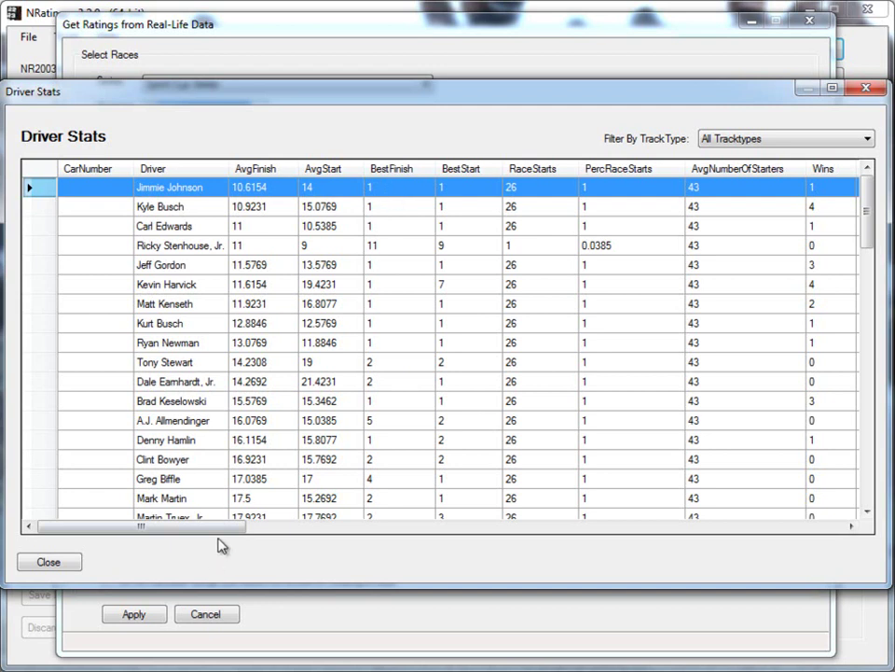
Browse the season Driver Stats grid, checking Ricky Stenhouse, Jr.'s row against the race list
{"action": "left_click_drag", "start_coordinate": [222, 535], "coordinate": [245, 537]}
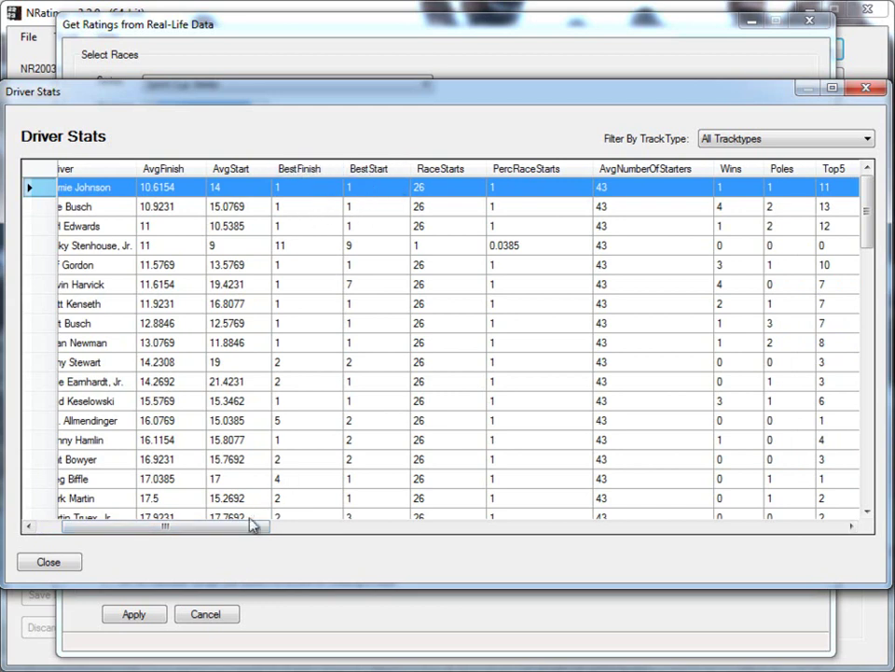
{"action": "left_click_drag", "start_coordinate": [253, 530], "coordinate": [292, 535]}
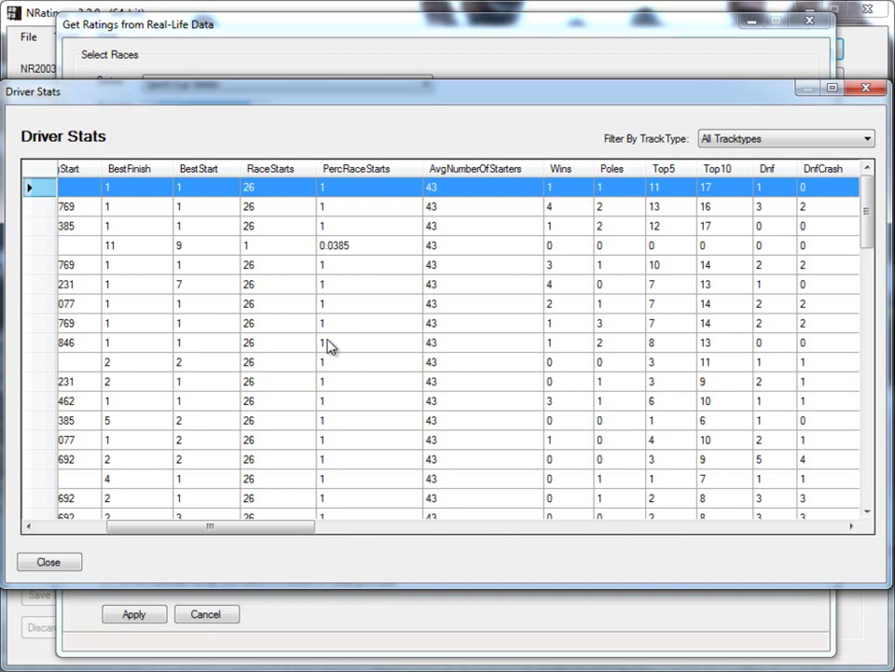
{"action": "left_click_drag", "start_coordinate": [291, 100], "coordinate": [575, 280]}
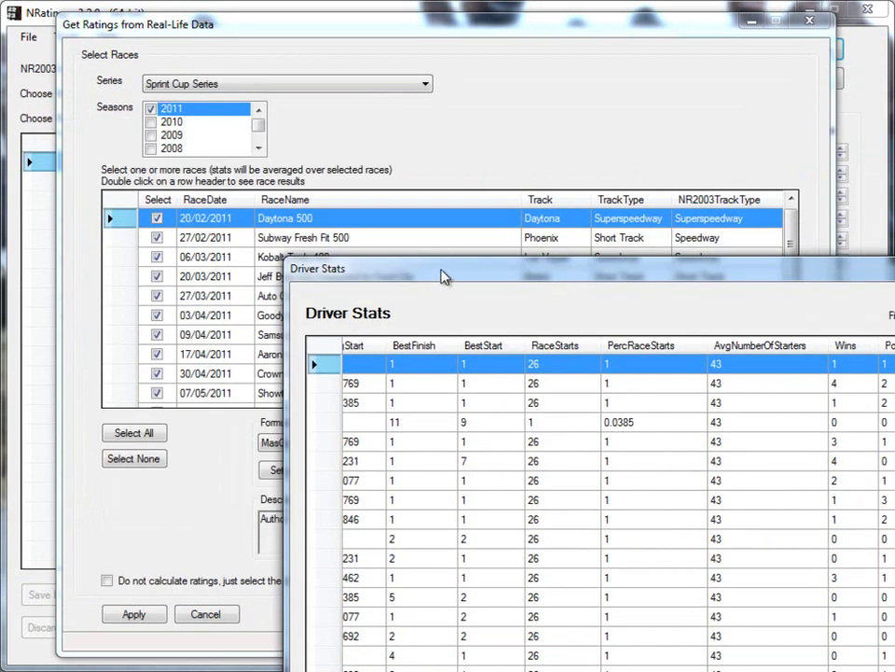
{"action": "left_click_drag", "start_coordinate": [444, 276], "coordinate": [314, 186]}
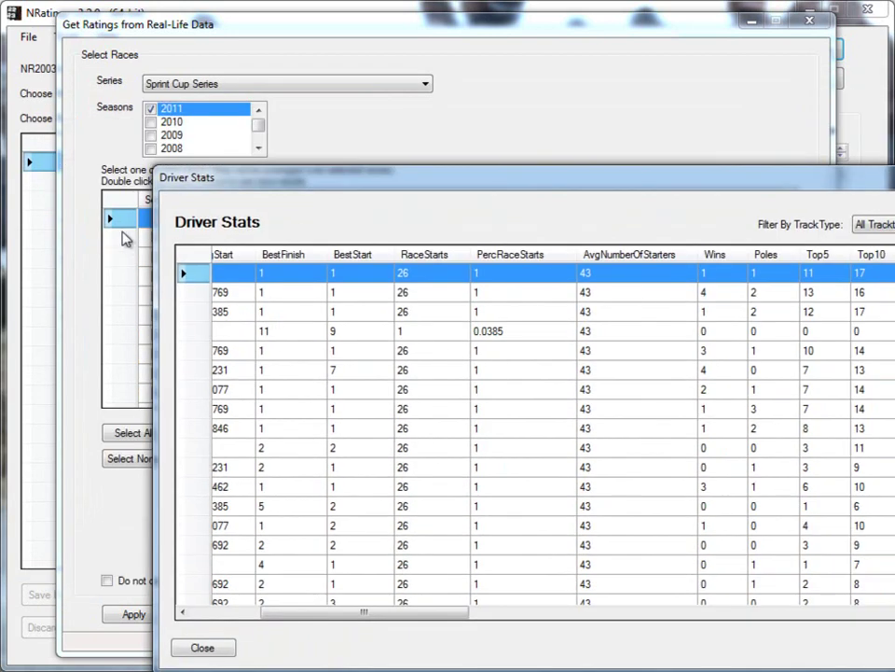
{"action": "left_click_drag", "start_coordinate": [429, 613], "coordinate": [320, 626]}
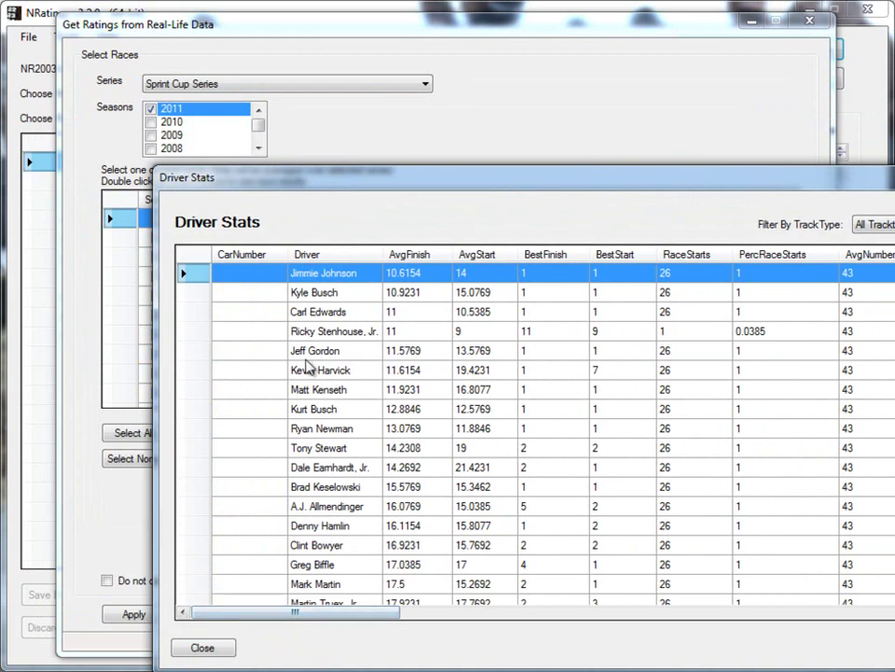
{"action": "left_click", "coordinate": [280, 332]}
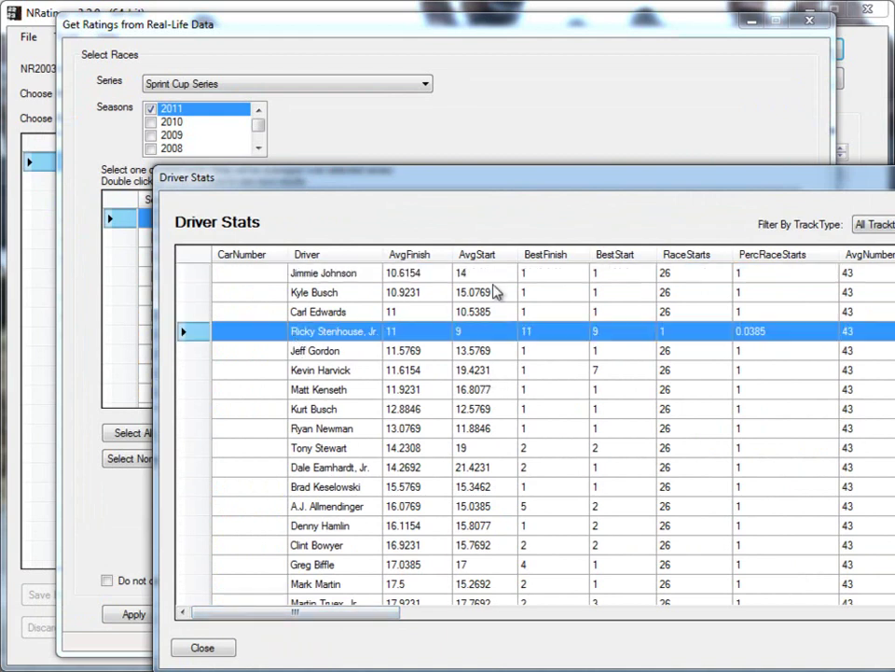
{"action": "left_click_drag", "start_coordinate": [480, 184], "coordinate": [497, 175]}
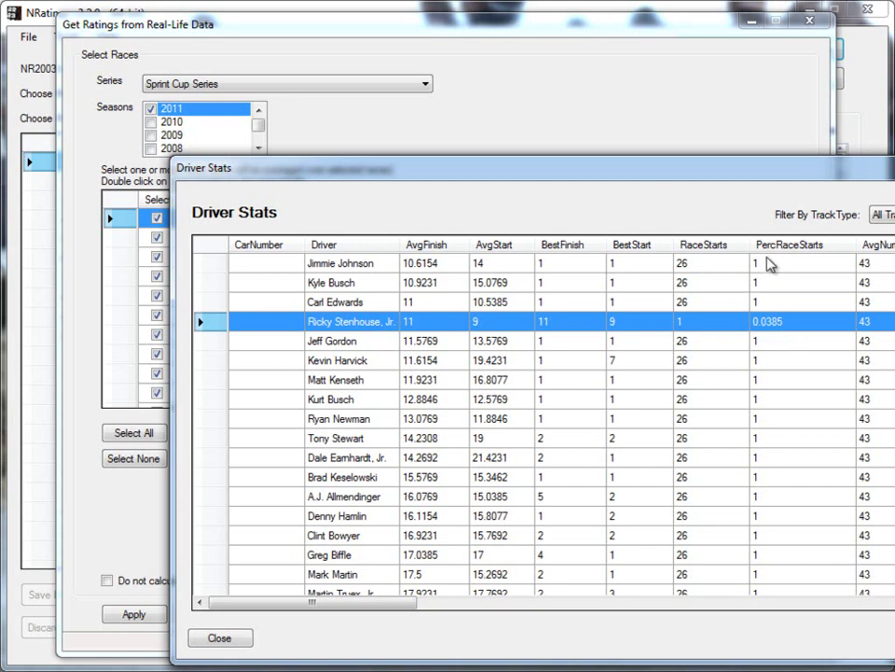
{"action": "left_click_drag", "start_coordinate": [688, 177], "coordinate": [535, 154]}
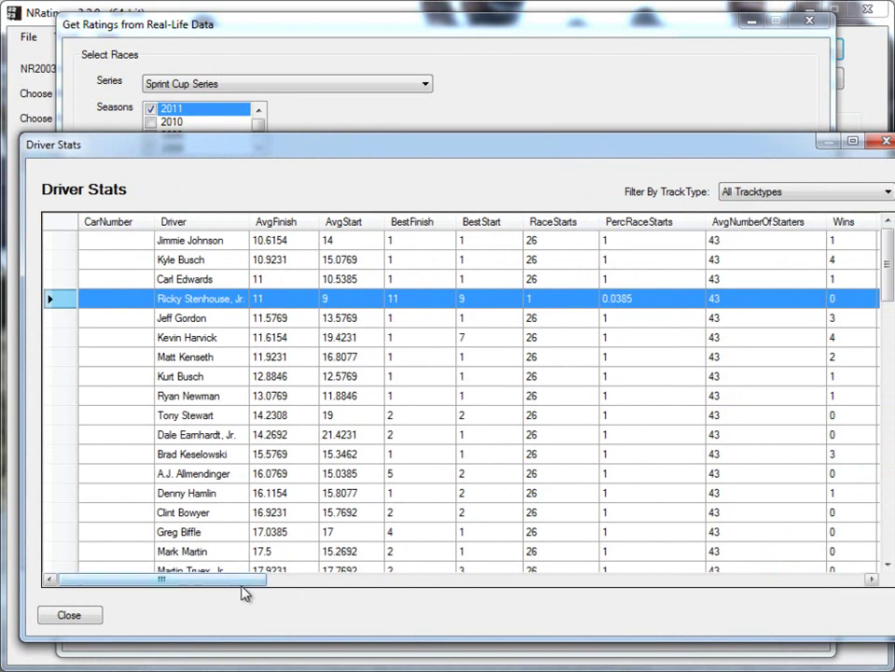
{"action": "left_click_drag", "start_coordinate": [241, 586], "coordinate": [342, 588]}
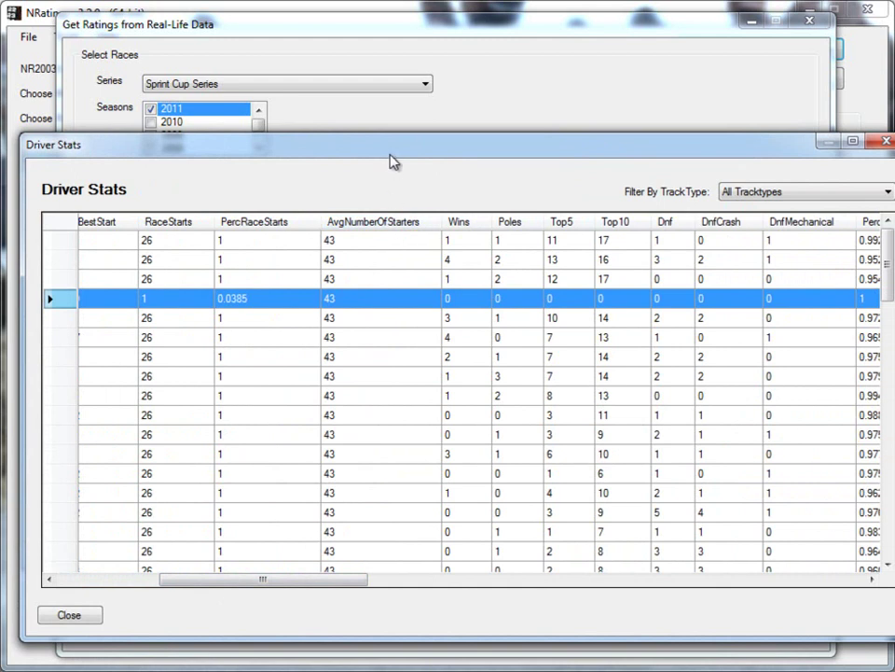
{"action": "left_click_drag", "start_coordinate": [391, 156], "coordinate": [386, 155]}
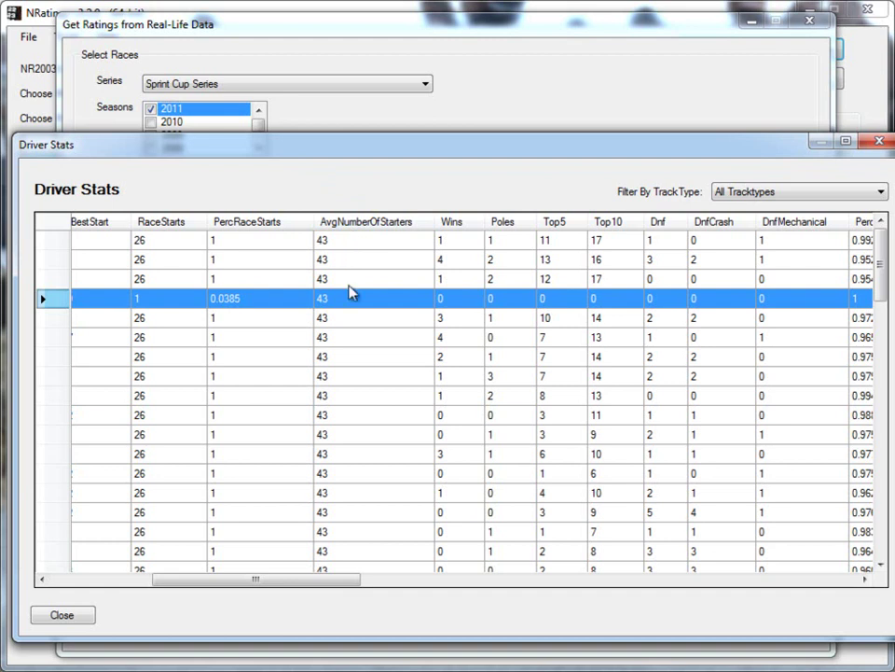
{"action": "left_click", "coordinate": [355, 318]}
{"action": "left_click", "coordinate": [362, 395]}
{"action": "key", "text": "Down"}
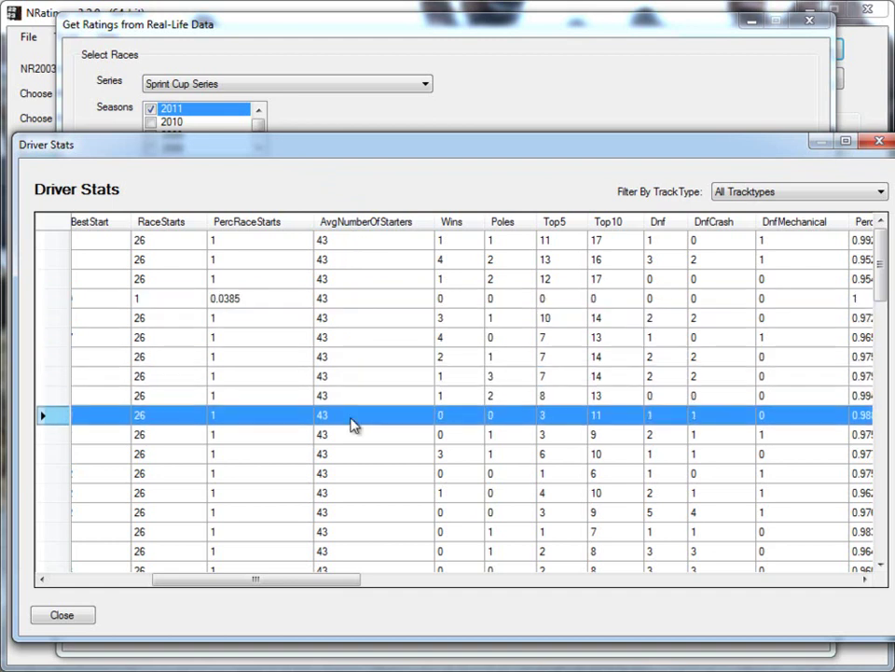
{"action": "left_click_drag", "start_coordinate": [885, 261], "coordinate": [767, 285]}
{"action": "left_click_drag", "start_coordinate": [321, 580], "coordinate": [263, 586]}
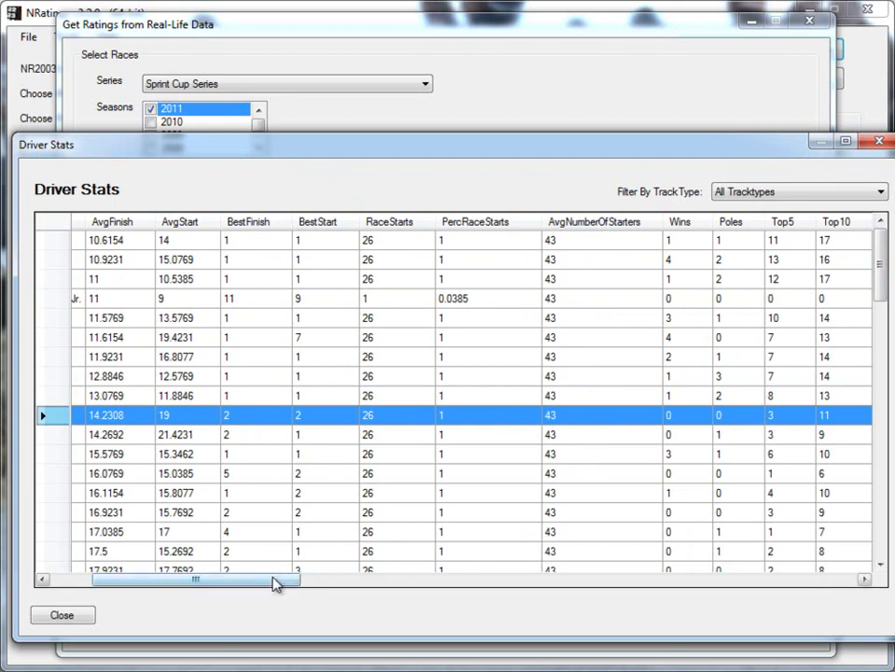
{"action": "left_click_drag", "start_coordinate": [276, 584], "coordinate": [230, 586]}
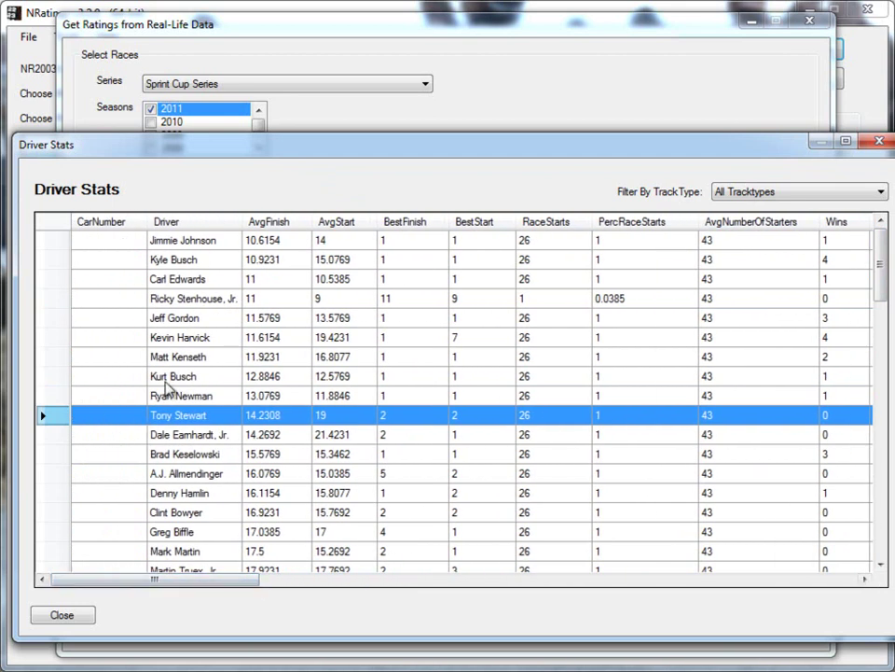
{"action": "left_click_drag", "start_coordinate": [872, 264], "coordinate": [886, 412]}
{"action": "left_click_drag", "start_coordinate": [604, 149], "coordinate": [602, 142]}
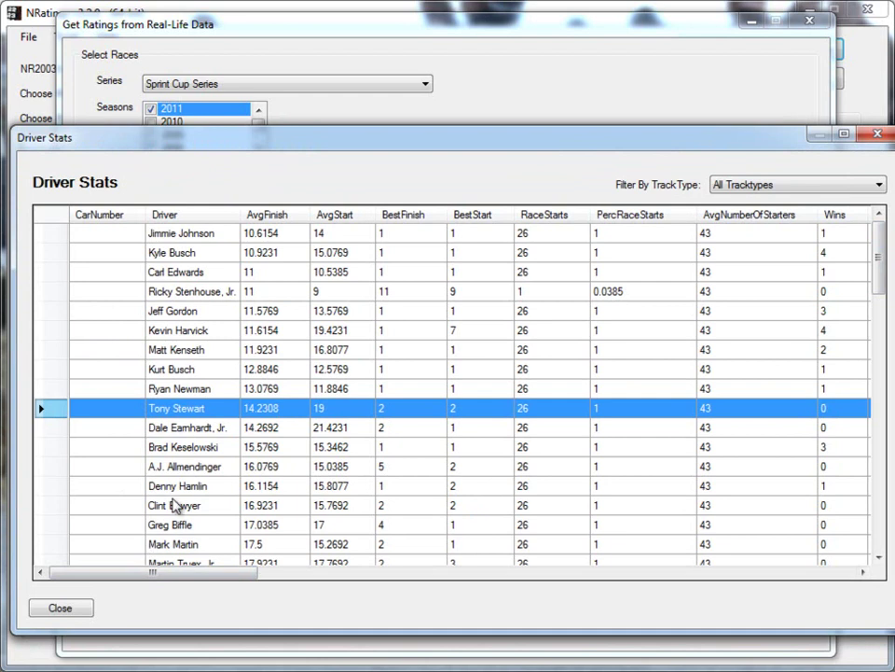
{"action": "left_click", "coordinate": [198, 429]}
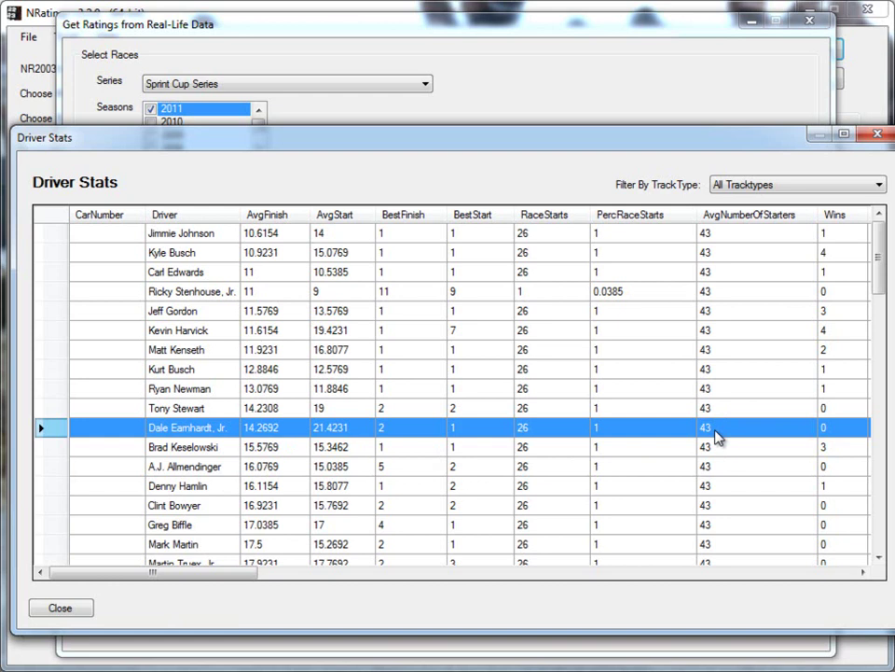
{"action": "mouse_move", "coordinate": [240, 576]}
{"action": "left_mouse_down"}
{"action": "mouse_move", "coordinate": [251, 576]}
{"action": "mouse_move", "coordinate": [223, 581]}
{"action": "left_mouse_up"}
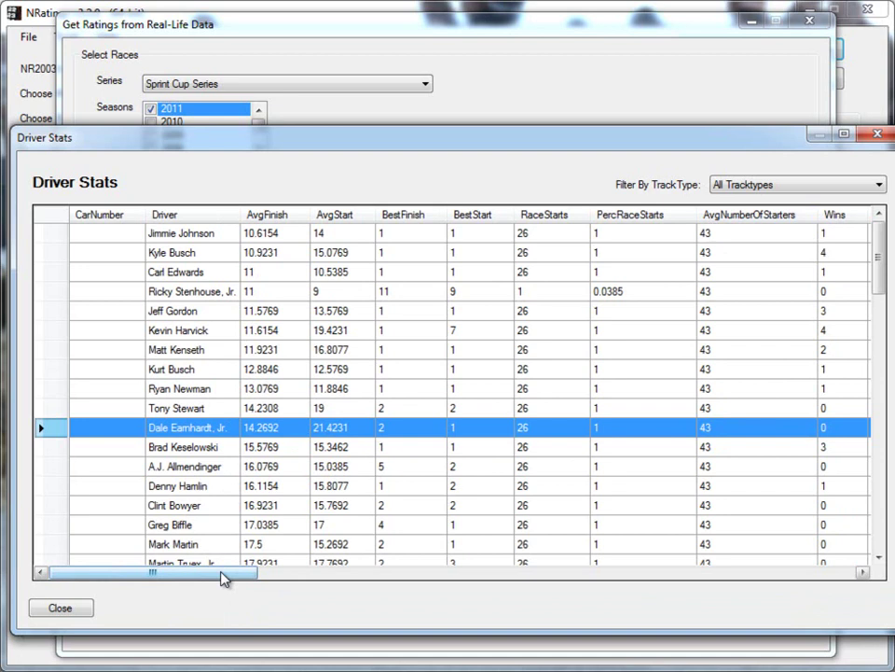
{"action": "left_click_drag", "start_coordinate": [224, 579], "coordinate": [418, 584]}
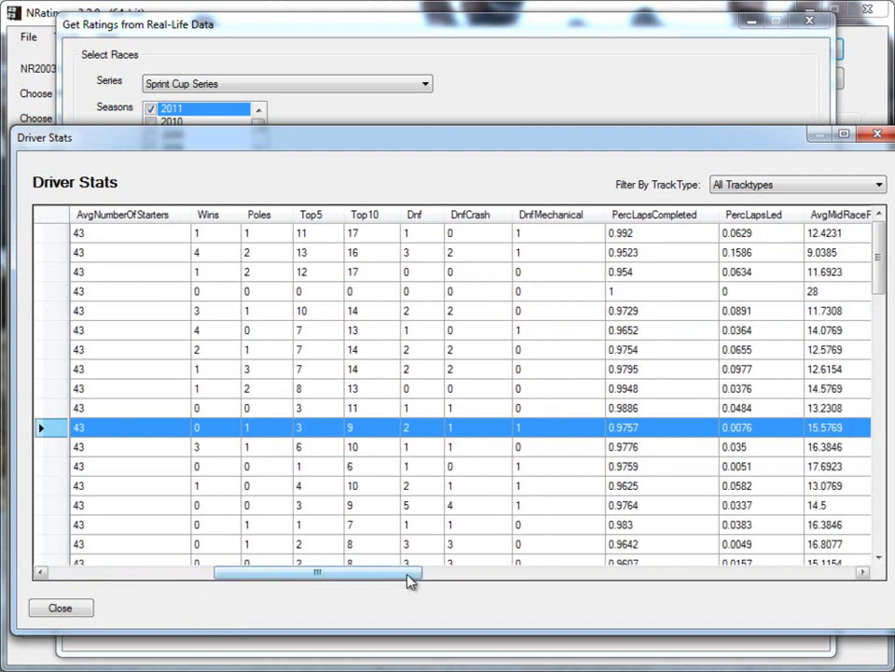
{"action": "left_click_drag", "start_coordinate": [410, 579], "coordinate": [453, 584]}
{"action": "left_click", "coordinate": [484, 291]}
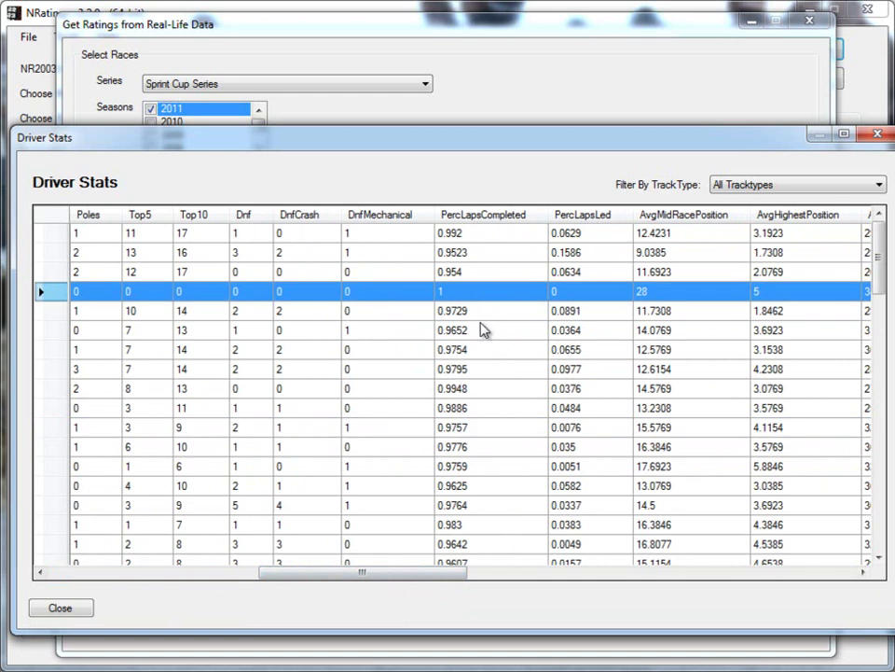
{"action": "left_click_drag", "start_coordinate": [460, 580], "coordinate": [233, 595]}
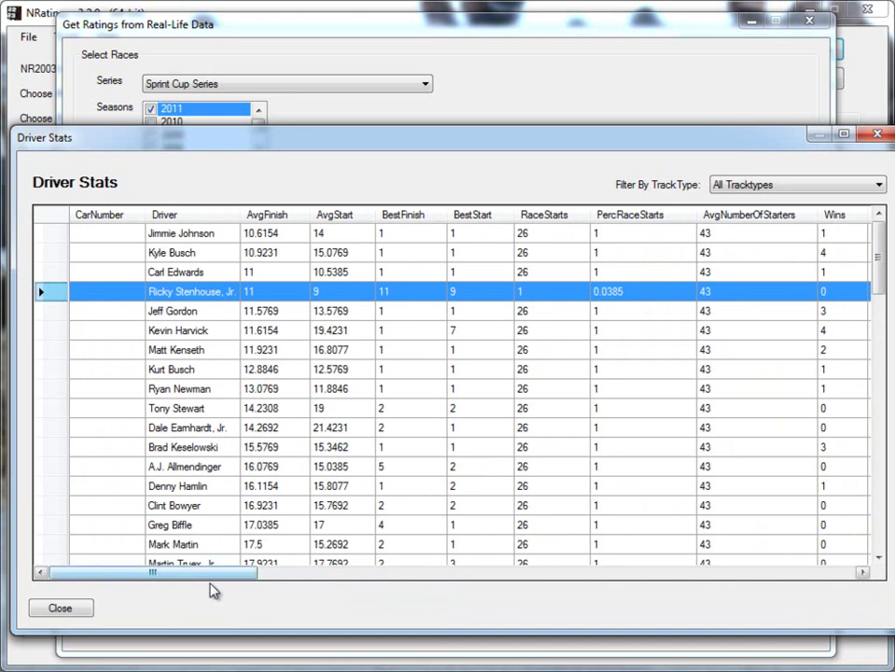
{"action": "left_click_drag", "start_coordinate": [214, 582], "coordinate": [376, 646]}
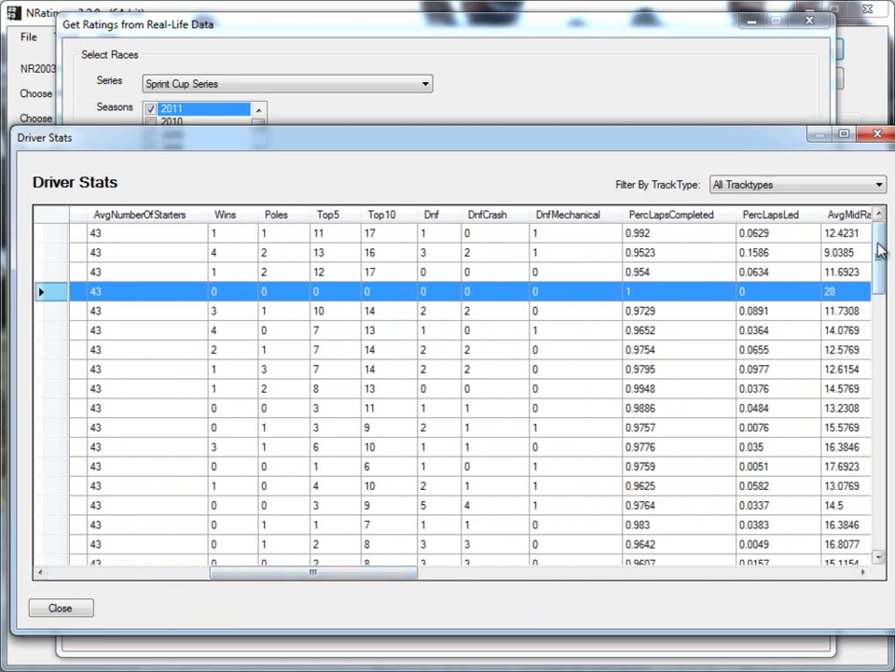
{"action": "left_click_drag", "start_coordinate": [884, 238], "coordinate": [875, 300]}
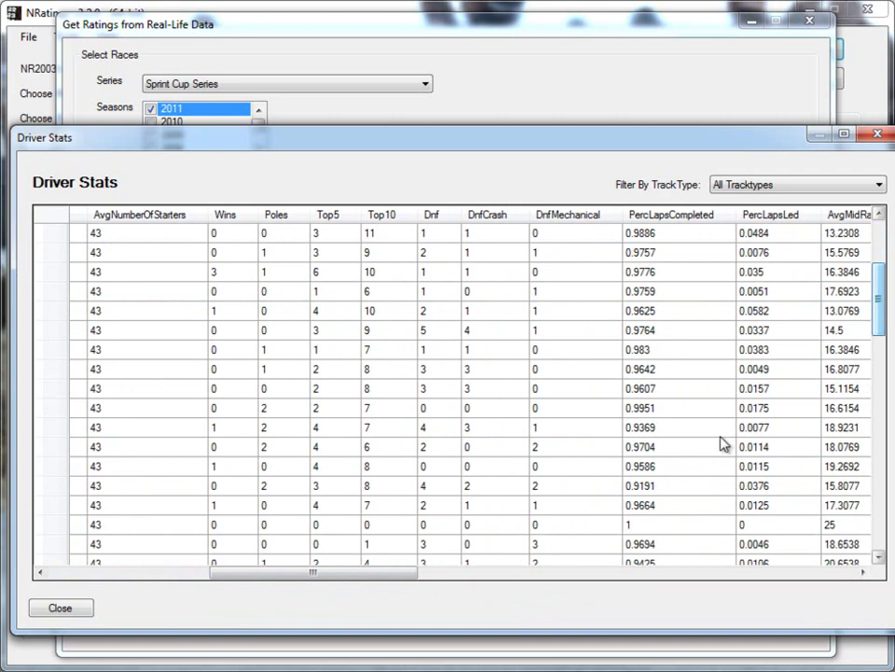
{"action": "left_click", "coordinate": [525, 531]}
{"action": "left_click_drag", "start_coordinate": [410, 573], "coordinate": [221, 597]}
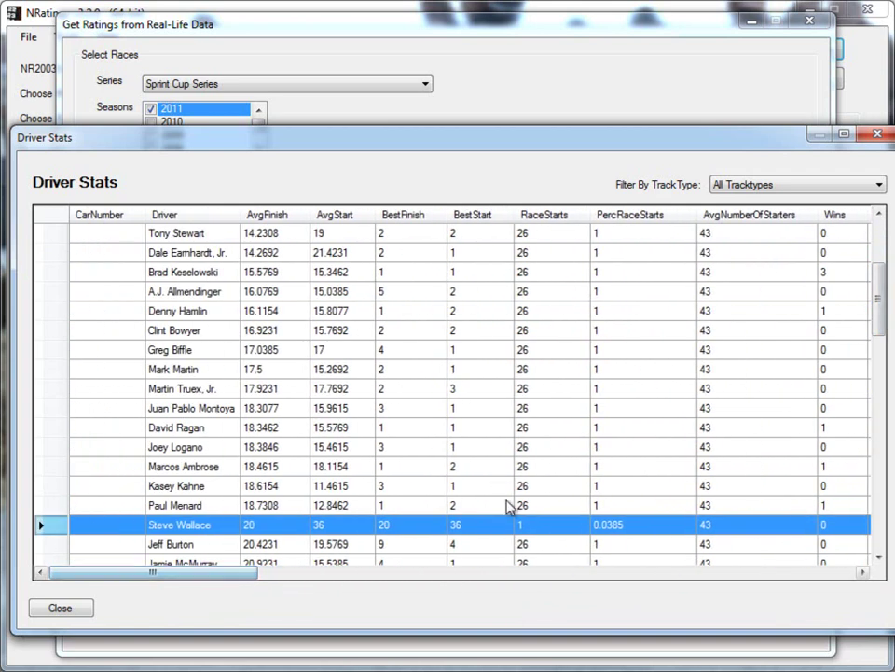
{"action": "mouse_move", "coordinate": [252, 581]}
{"action": "left_mouse_down"}
{"action": "mouse_move", "coordinate": [396, 574]}
{"action": "mouse_move", "coordinate": [236, 577]}
{"action": "left_mouse_up"}
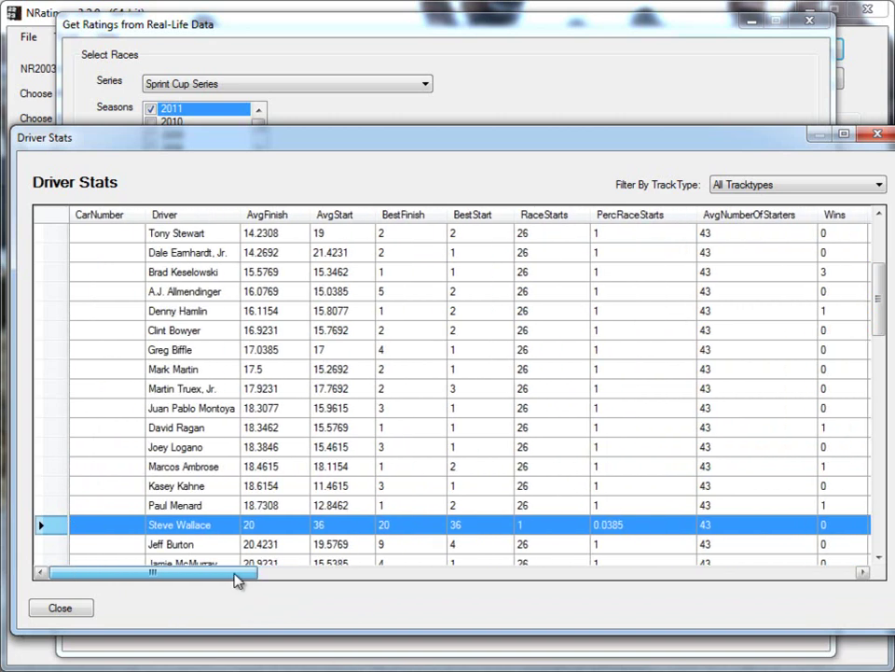
{"action": "left_click", "coordinate": [880, 244]}
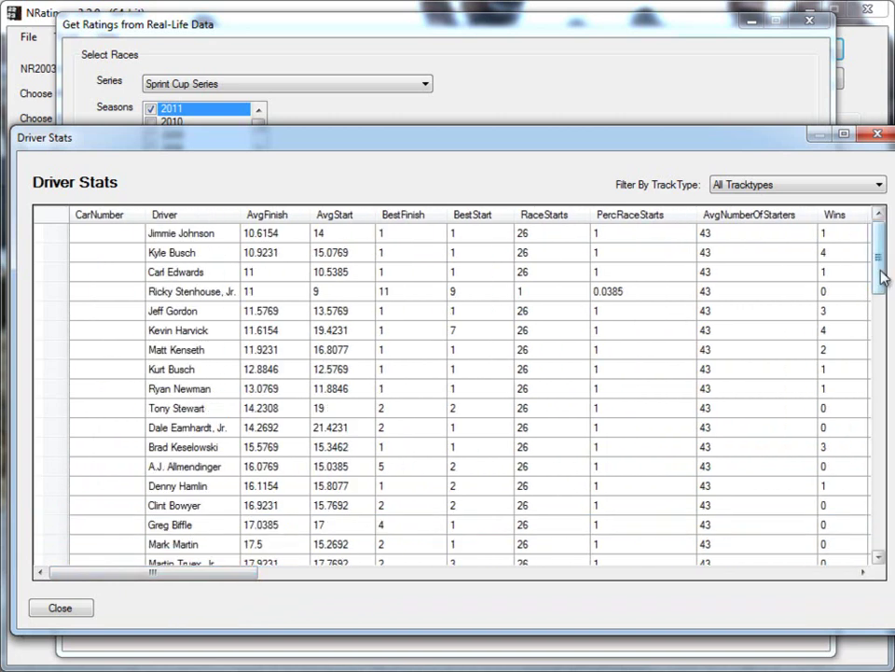
{"action": "key", "text": "ctrl+Home"}
{"action": "left_click_drag", "start_coordinate": [240, 575], "coordinate": [456, 460]}
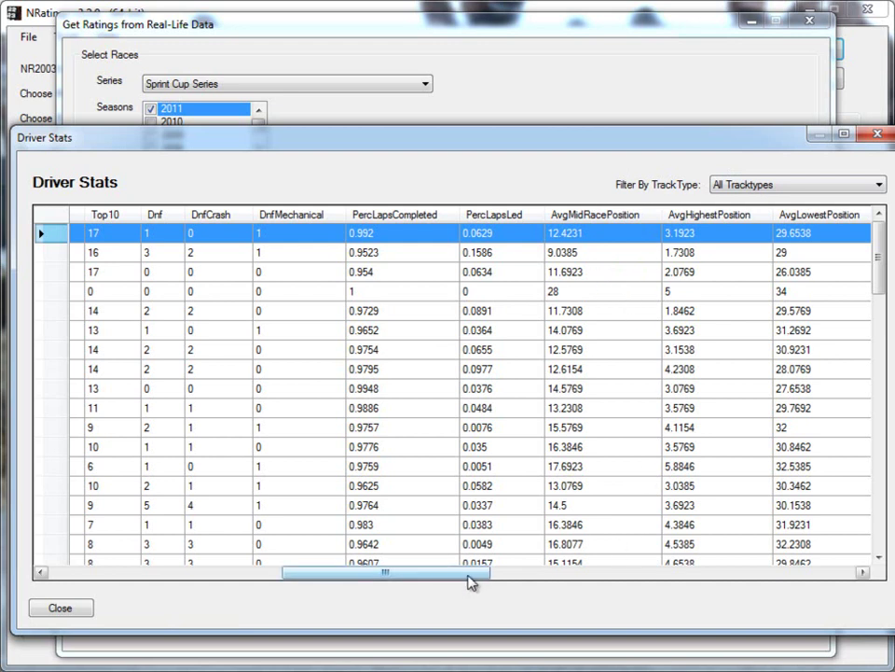
{"action": "left_click_drag", "start_coordinate": [472, 581], "coordinate": [519, 587]}
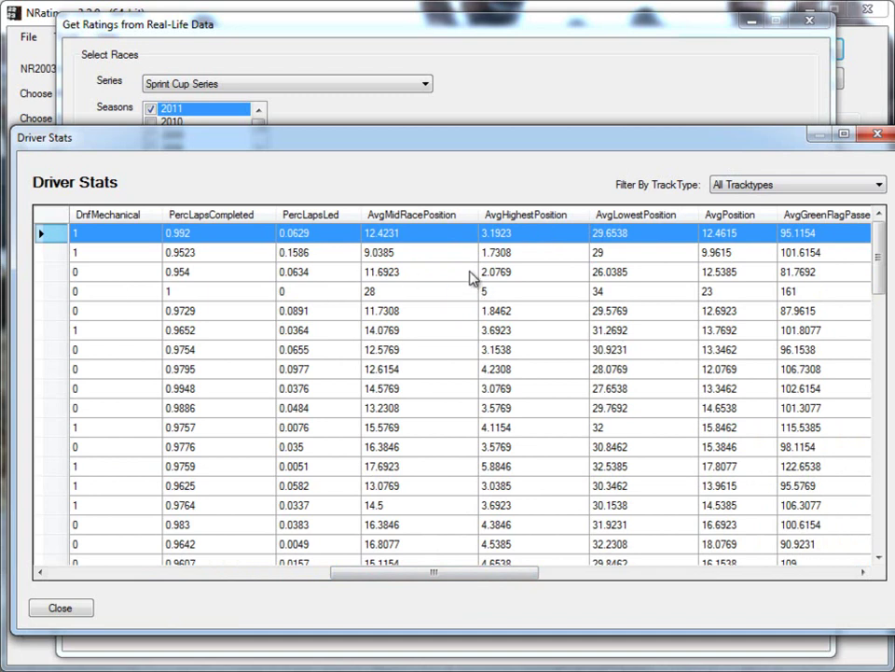
{"action": "left_click_drag", "start_coordinate": [372, 147], "coordinate": [444, 210]}
{"action": "left_click_drag", "start_coordinate": [265, 226], "coordinate": [277, 154]}
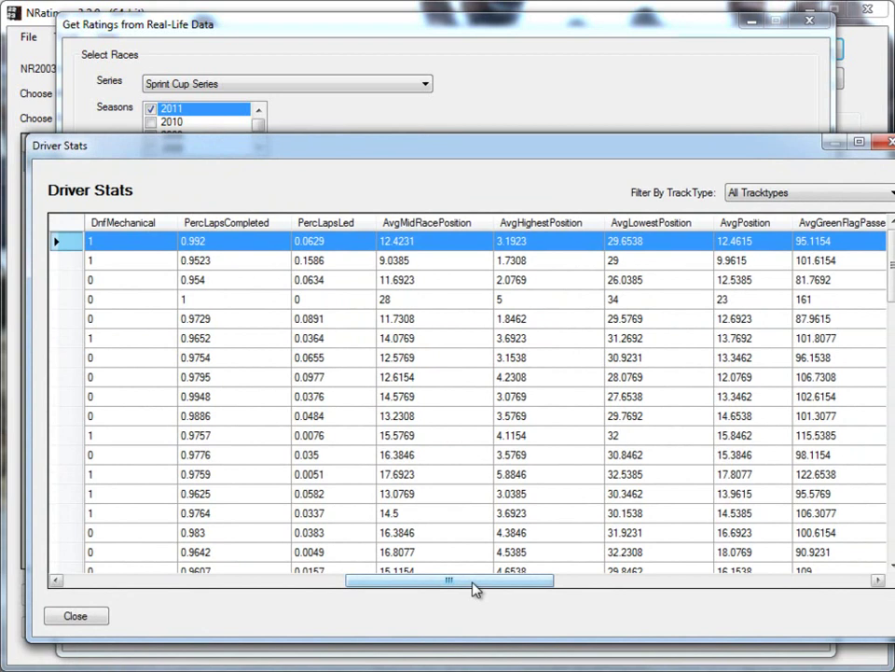
{"action": "left_click_drag", "start_coordinate": [476, 587], "coordinate": [484, 589]}
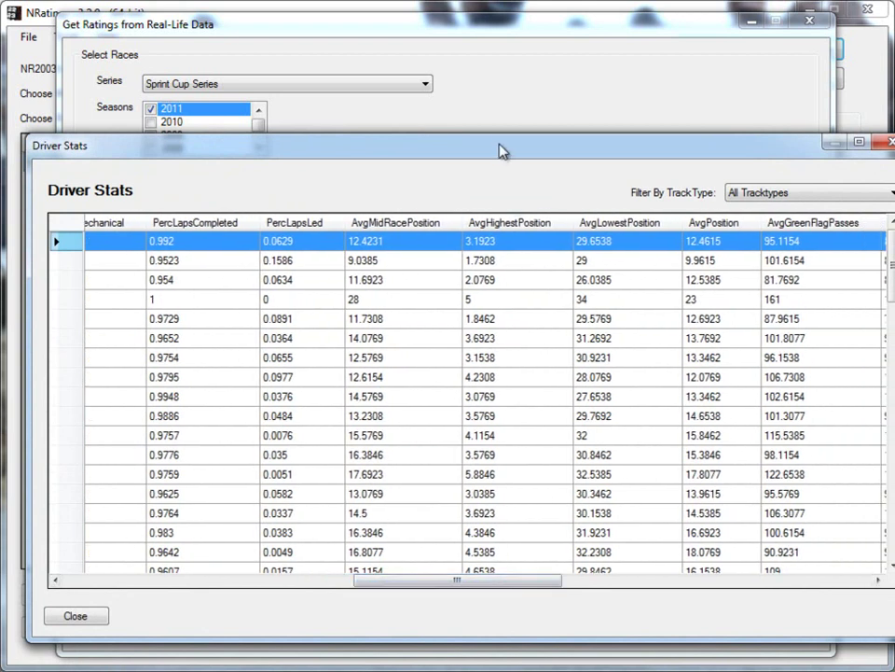
{"action": "left_click_drag", "start_coordinate": [502, 150], "coordinate": [484, 153]}
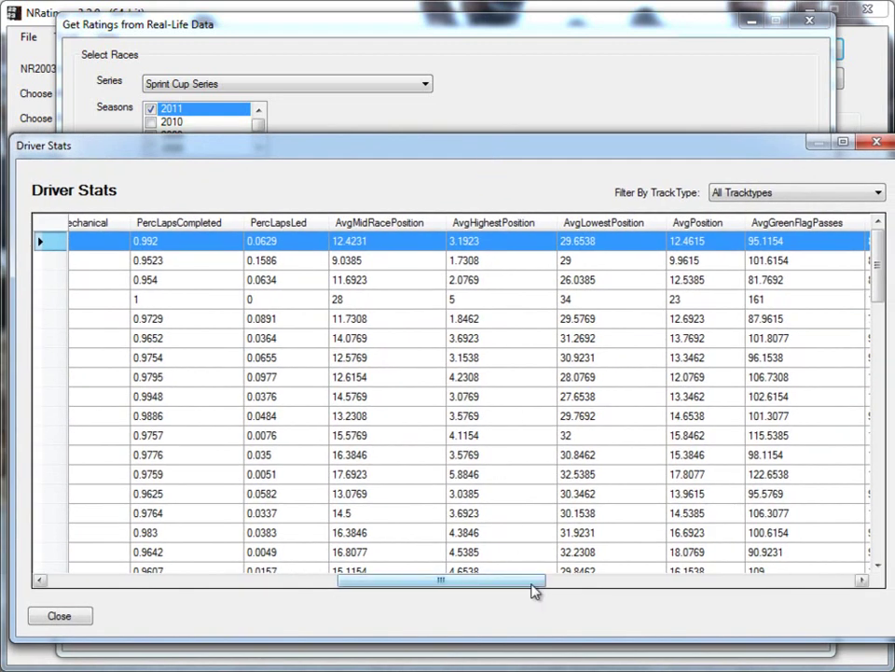
{"action": "left_click_drag", "start_coordinate": [534, 589], "coordinate": [593, 591]}
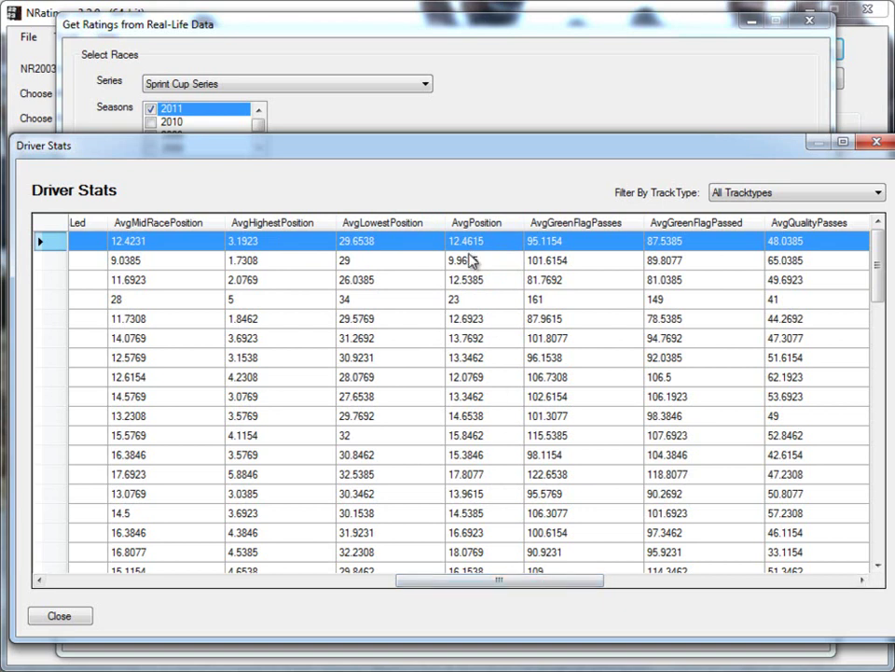
{"action": "left_click", "coordinate": [474, 304]}
{"action": "left_click", "coordinate": [479, 278]}
{"action": "left_click", "coordinate": [476, 240]}
{"action": "left_click_drag", "start_coordinate": [565, 585], "coordinate": [622, 590]}
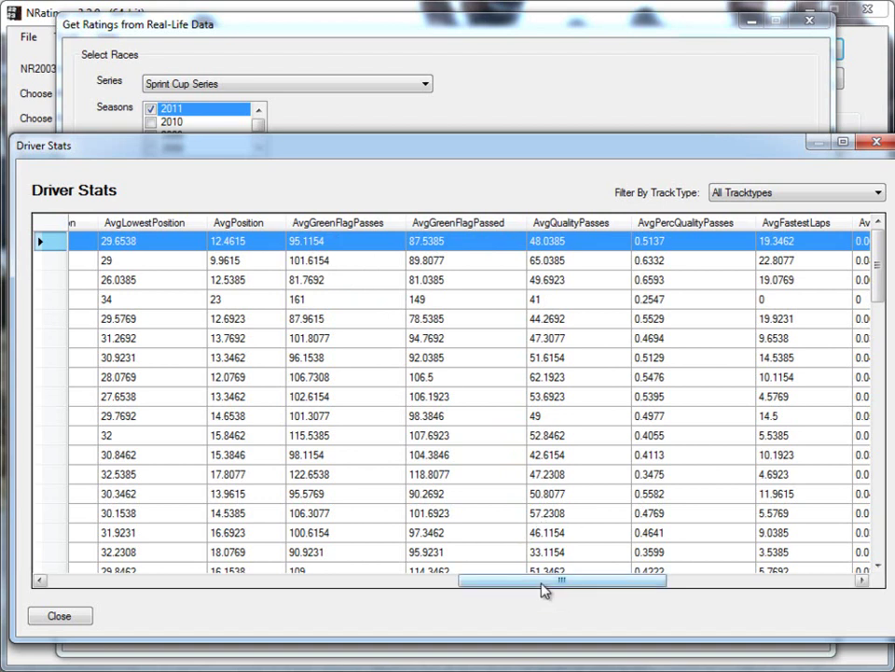
{"action": "left_click_drag", "start_coordinate": [543, 588], "coordinate": [575, 586]}
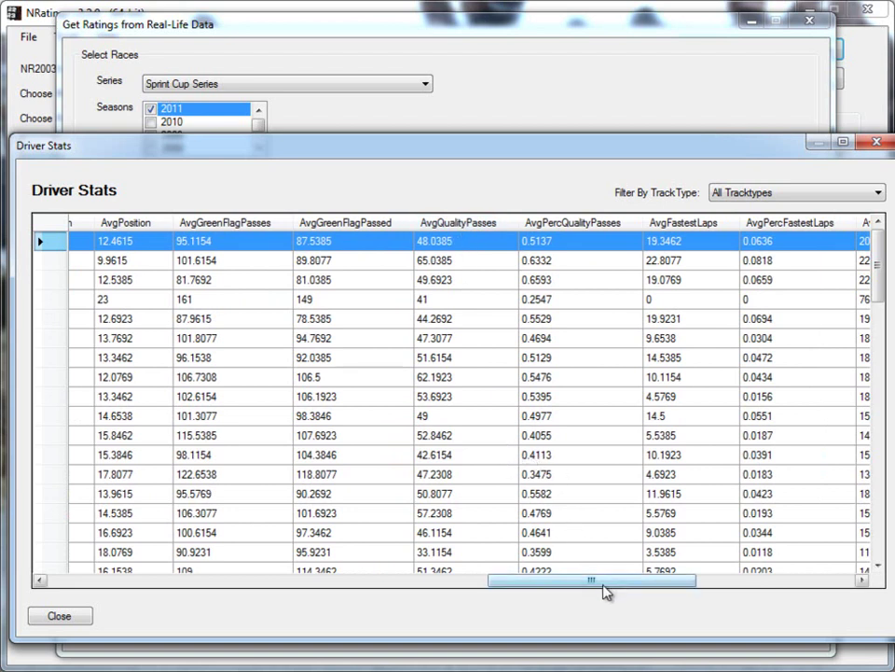
{"action": "left_click_drag", "start_coordinate": [606, 592], "coordinate": [640, 593]}
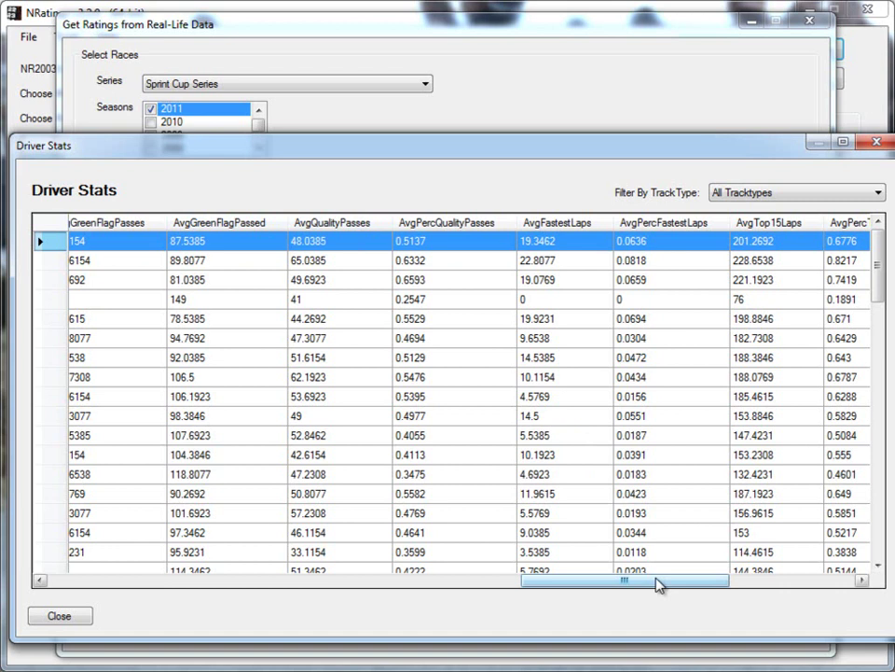
{"action": "left_click_drag", "start_coordinate": [655, 579], "coordinate": [669, 584]}
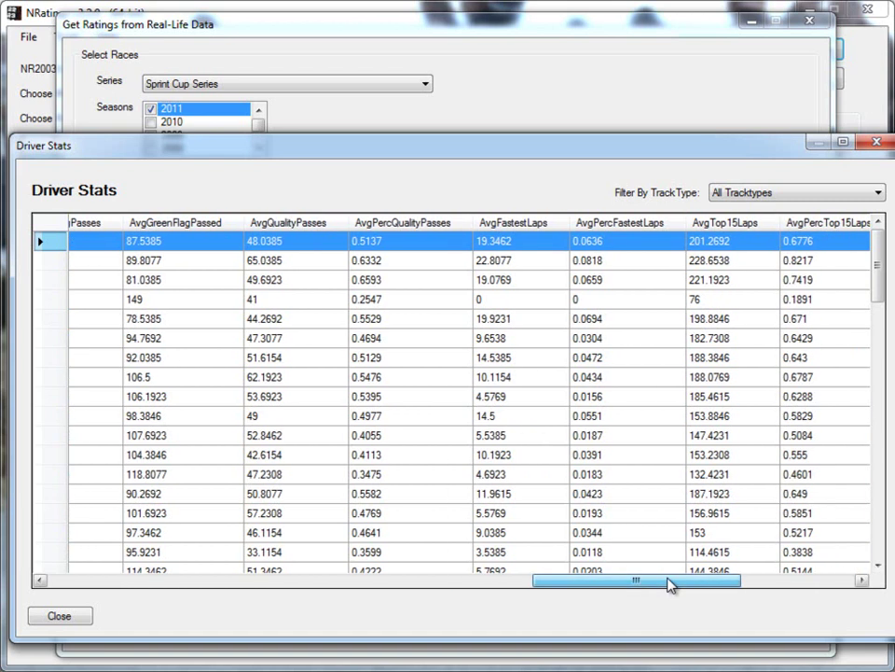
{"action": "left_click_drag", "start_coordinate": [669, 584], "coordinate": [704, 586]}
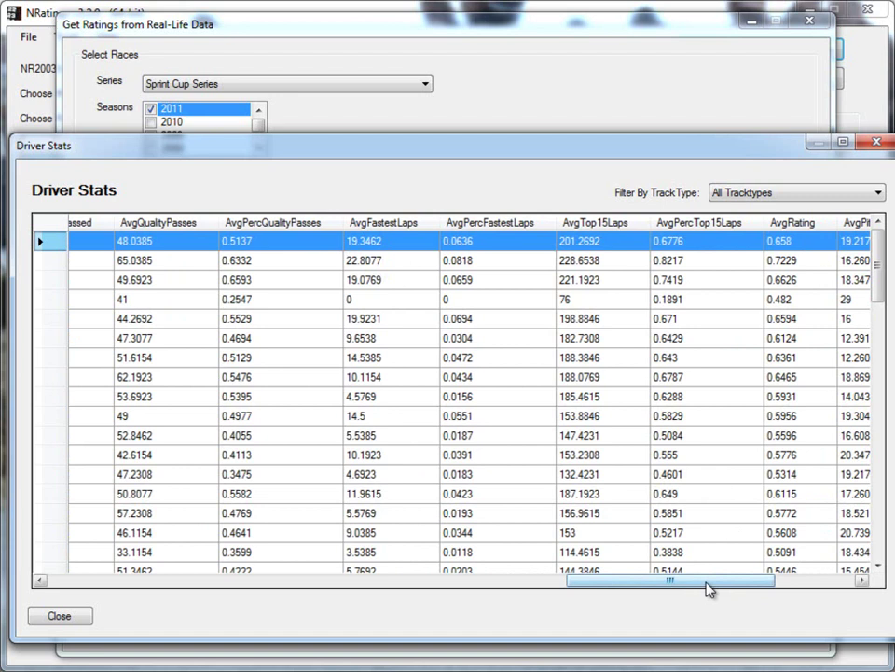
{"action": "left_click_drag", "start_coordinate": [709, 587], "coordinate": [739, 586]}
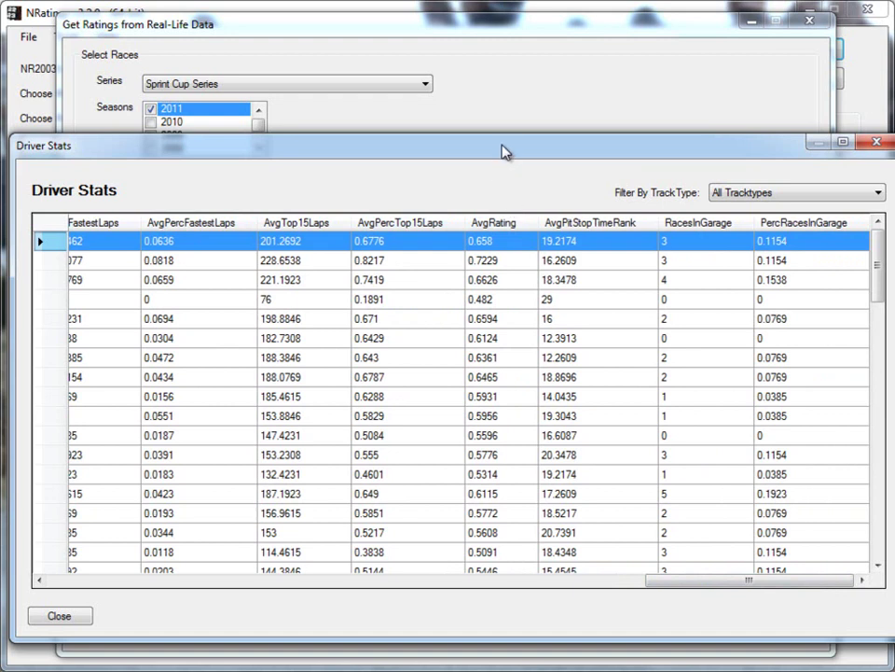
{"action": "left_click_drag", "start_coordinate": [504, 157], "coordinate": [500, 154]}
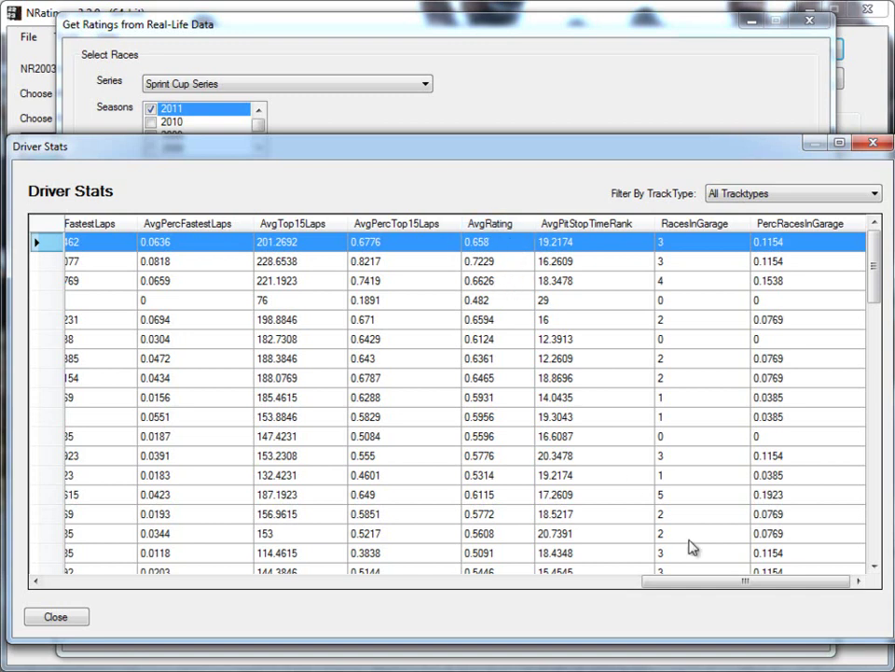
{"action": "mouse_move", "coordinate": [740, 580]}
{"action": "left_mouse_down"}
{"action": "mouse_move", "coordinate": [724, 586]}
{"action": "mouse_move", "coordinate": [736, 586]}
{"action": "left_mouse_up"}
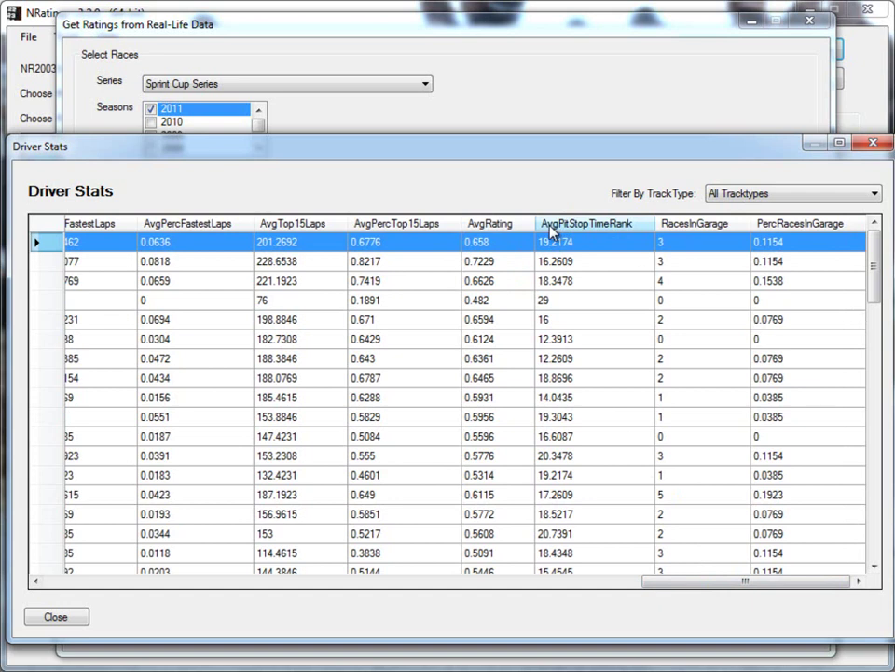
{"action": "mouse_move", "coordinate": [736, 582]}
{"action": "left_mouse_down"}
{"action": "mouse_move", "coordinate": [669, 590]}
{"action": "mouse_move", "coordinate": [733, 585]}
{"action": "mouse_move", "coordinate": [703, 586]}
{"action": "mouse_move", "coordinate": [743, 570]}
{"action": "left_mouse_up"}
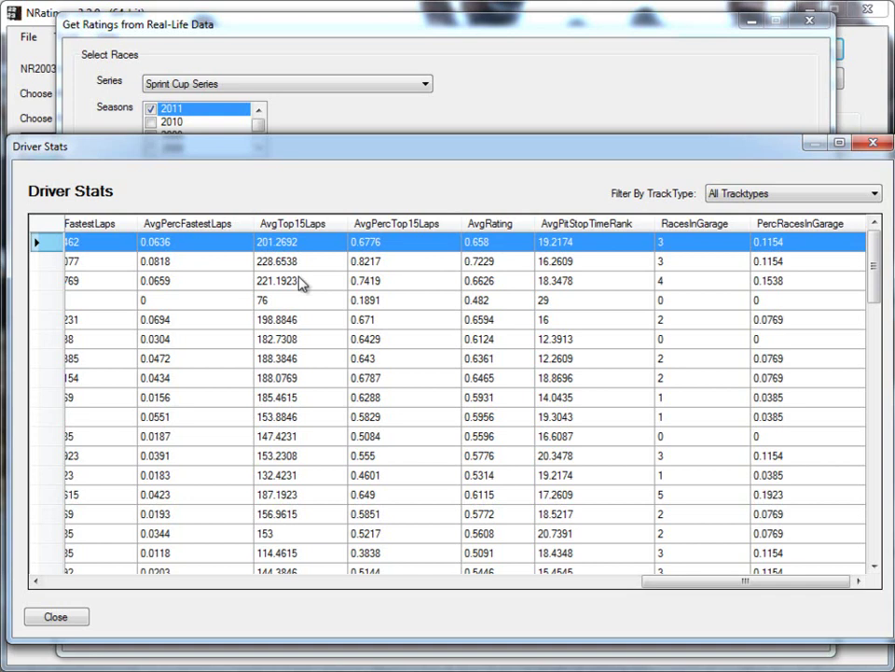
{"action": "mouse_move", "coordinate": [735, 584]}
{"action": "left_mouse_down"}
{"action": "mouse_move", "coordinate": [726, 584]}
{"action": "mouse_move", "coordinate": [736, 588]}
{"action": "left_mouse_up"}
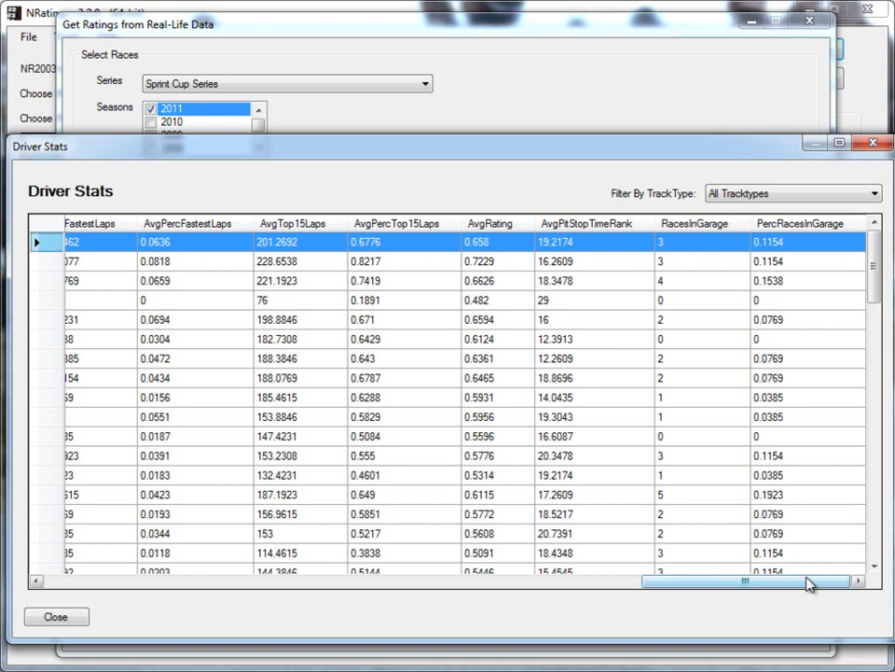
{"action": "left_click_drag", "start_coordinate": [810, 584], "coordinate": [221, 564]}
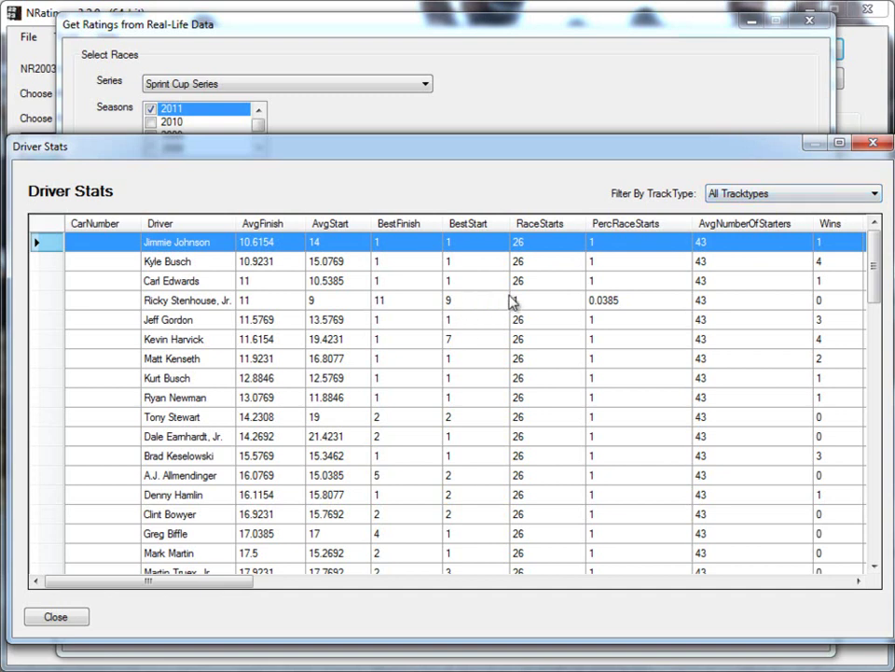
Filter Driver Stats to Road Course and scroll through each driver's road-course averages
{"action": "left_click", "coordinate": [778, 196]}
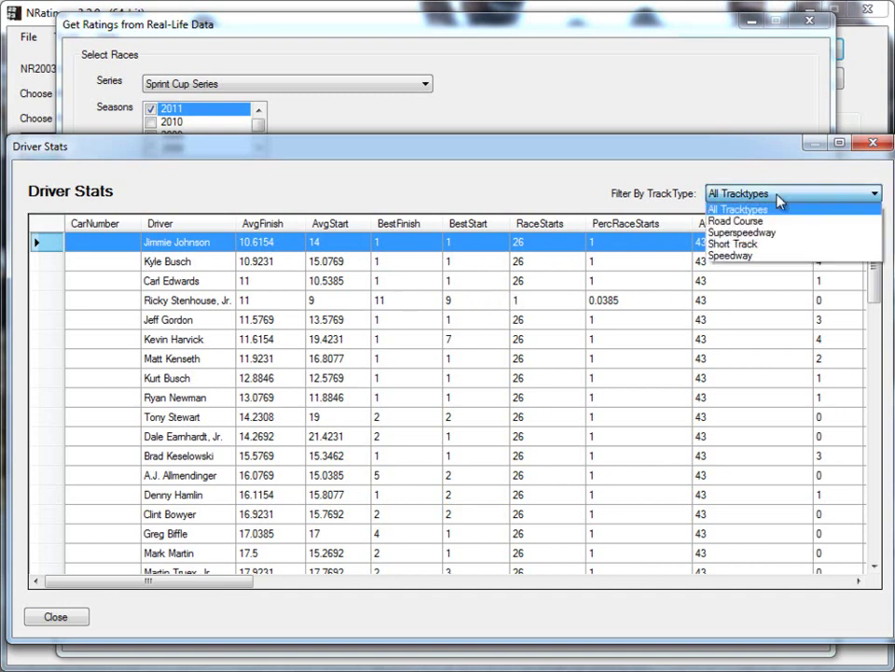
{"action": "left_click", "coordinate": [782, 227]}
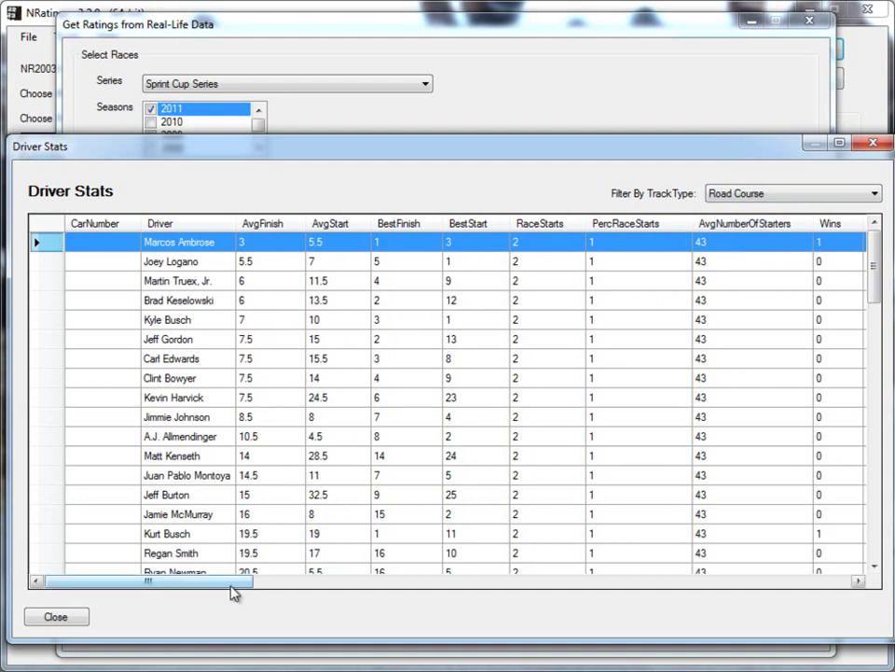
{"action": "left_click_drag", "start_coordinate": [233, 593], "coordinate": [205, 594]}
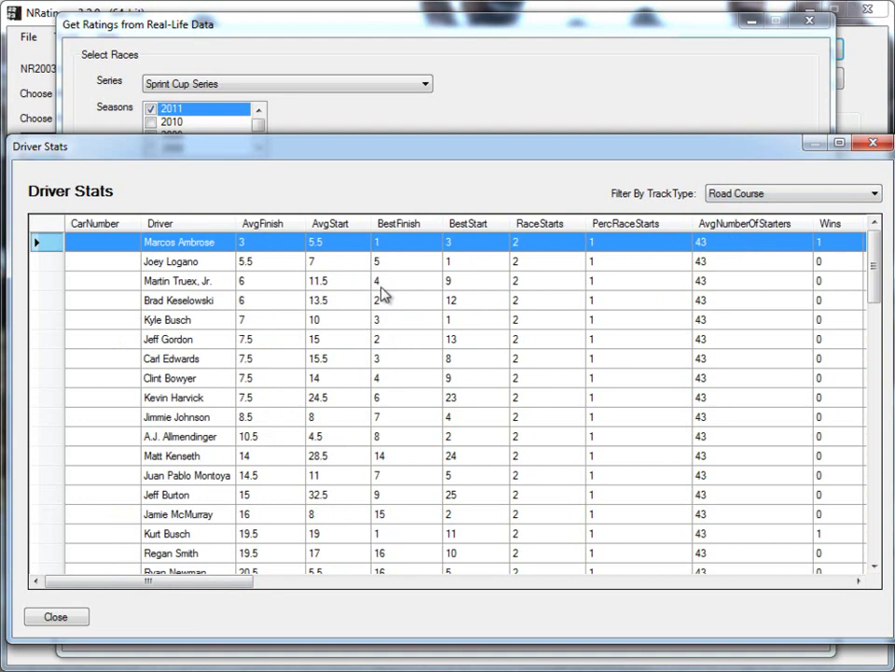
{"action": "left_click_drag", "start_coordinate": [246, 585], "coordinate": [264, 569]}
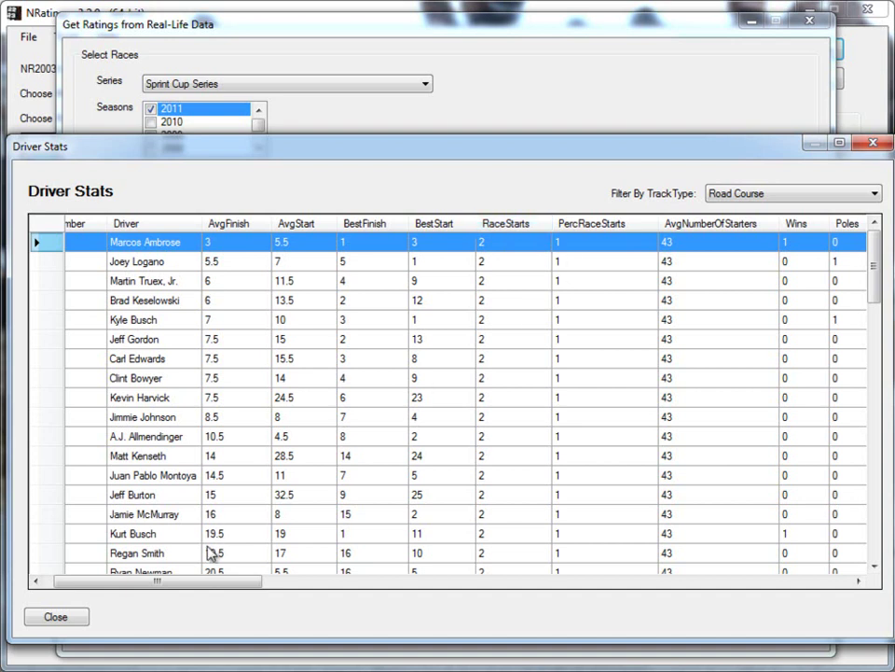
{"action": "left_click_drag", "start_coordinate": [216, 583], "coordinate": [821, 580]}
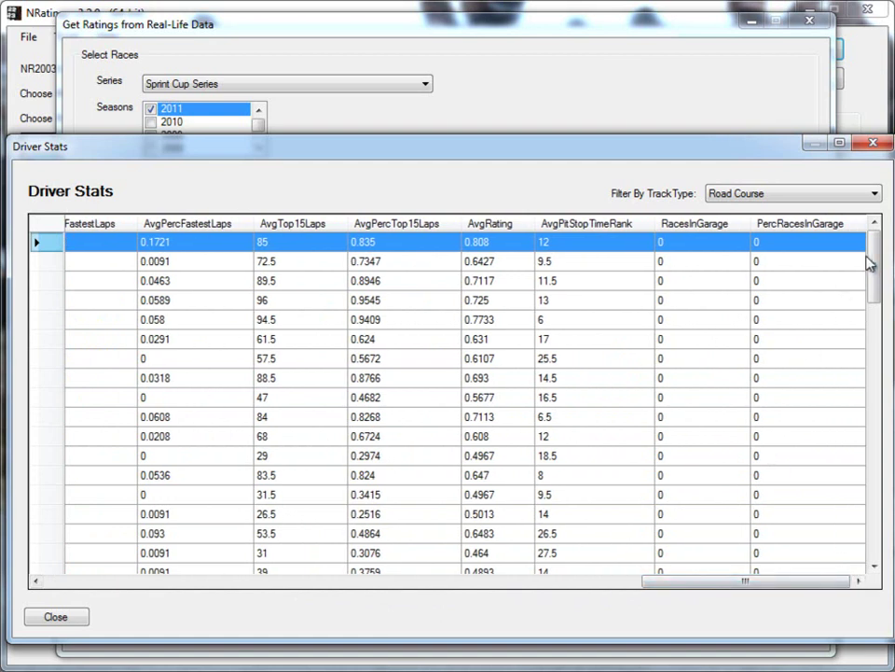
{"action": "left_click_drag", "start_coordinate": [873, 269], "coordinate": [863, 415]}
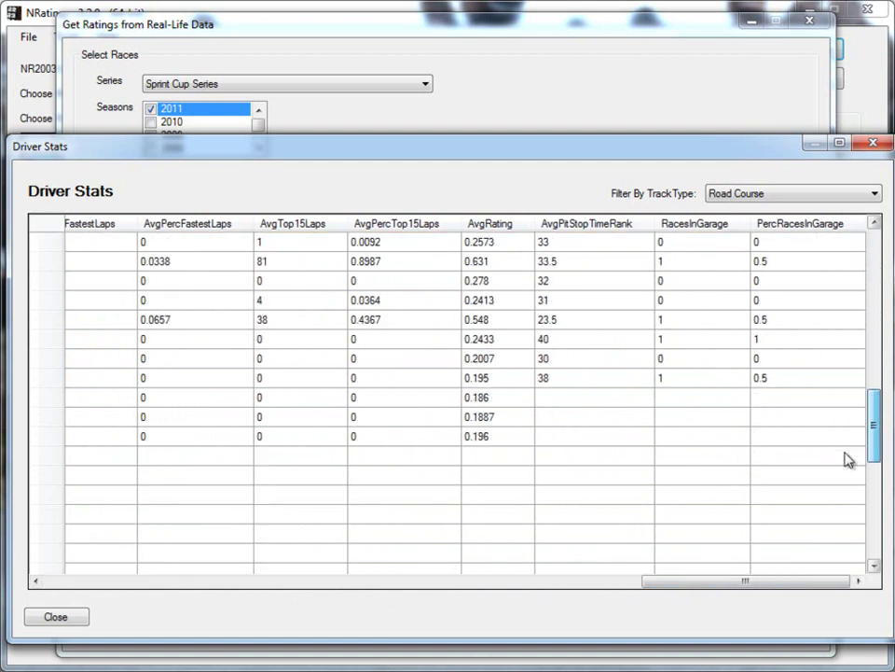
{"action": "left_click_drag", "start_coordinate": [789, 584], "coordinate": [190, 580]}
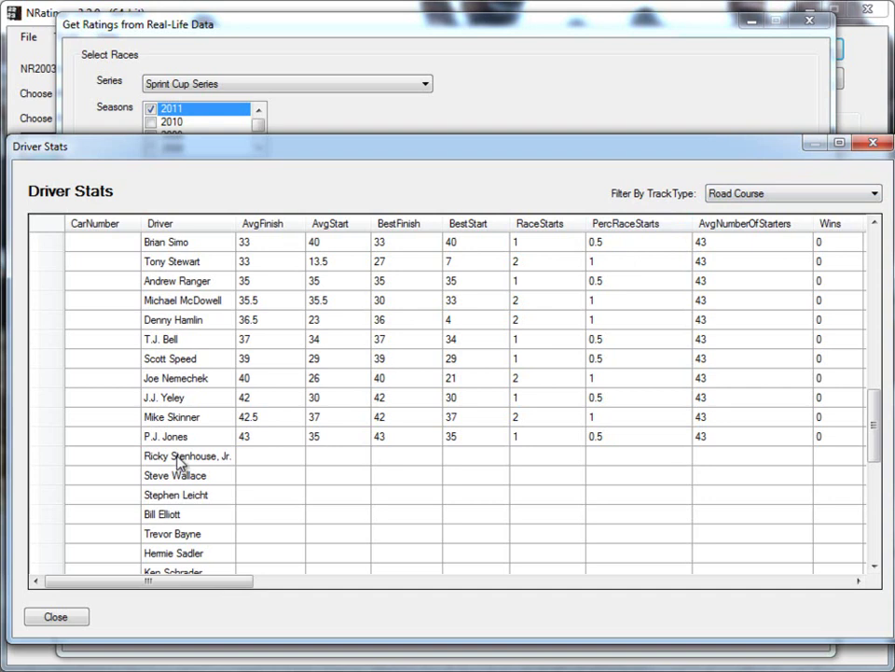
{"action": "left_click", "coordinate": [801, 195]}
Switch to All Tracktypes, then back to Road Course, scrolling down to P.J. Jones' 43 average
{"action": "left_click", "coordinate": [733, 209]}
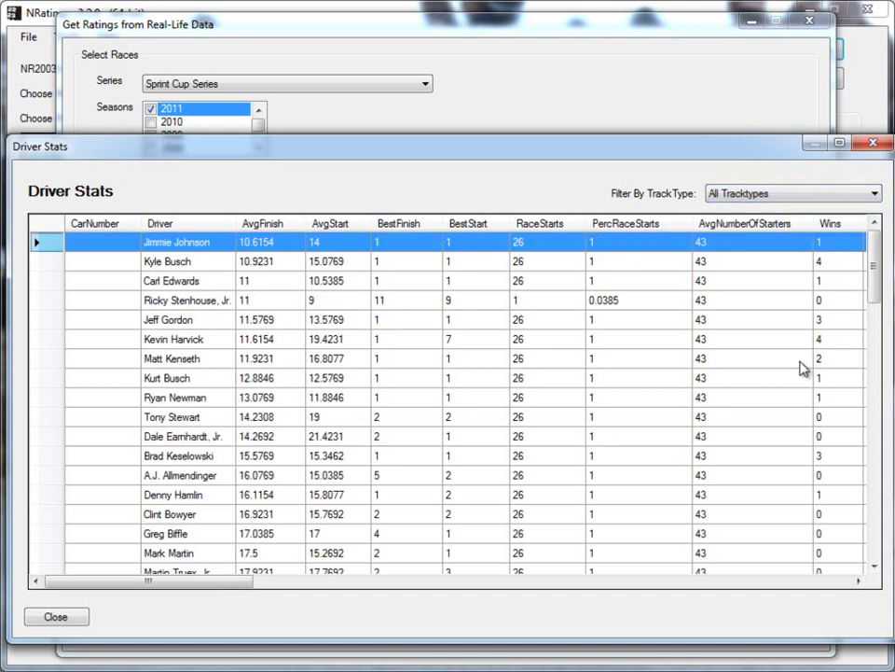
{"action": "left_click", "coordinate": [187, 300]}
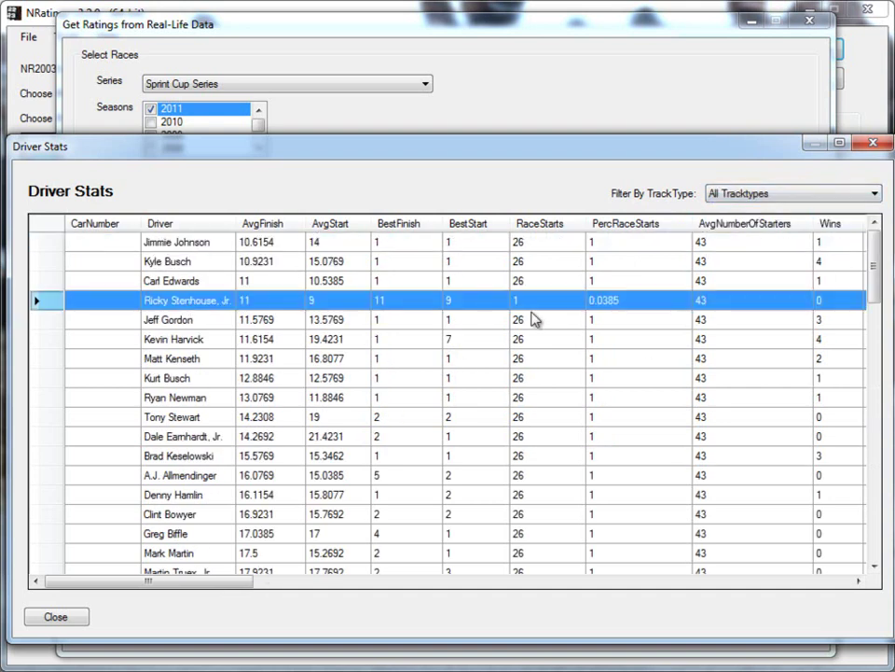
{"action": "left_click", "coordinate": [738, 199]}
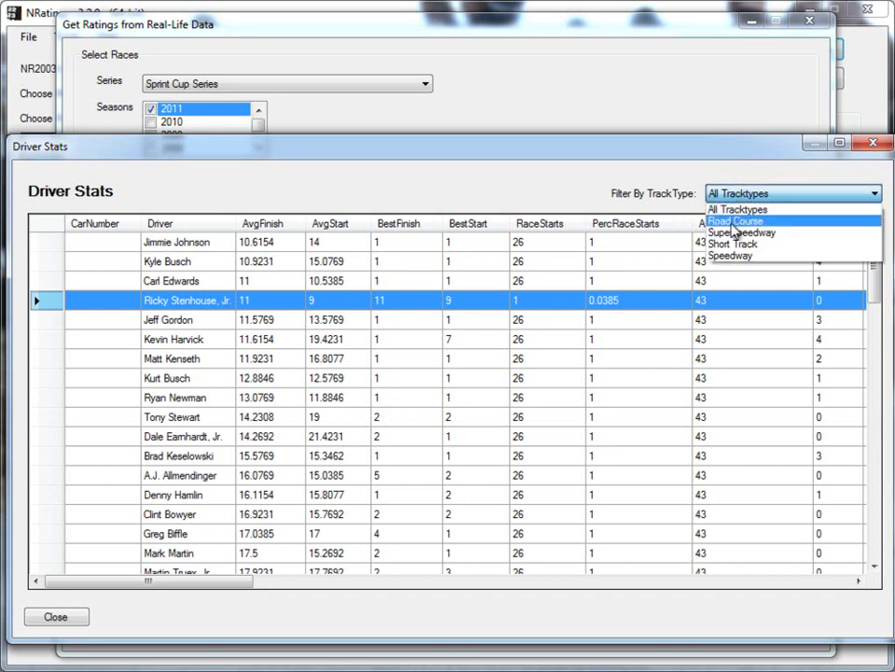
{"action": "left_click", "coordinate": [736, 219]}
{"action": "left_click_drag", "start_coordinate": [873, 272], "coordinate": [852, 428]}
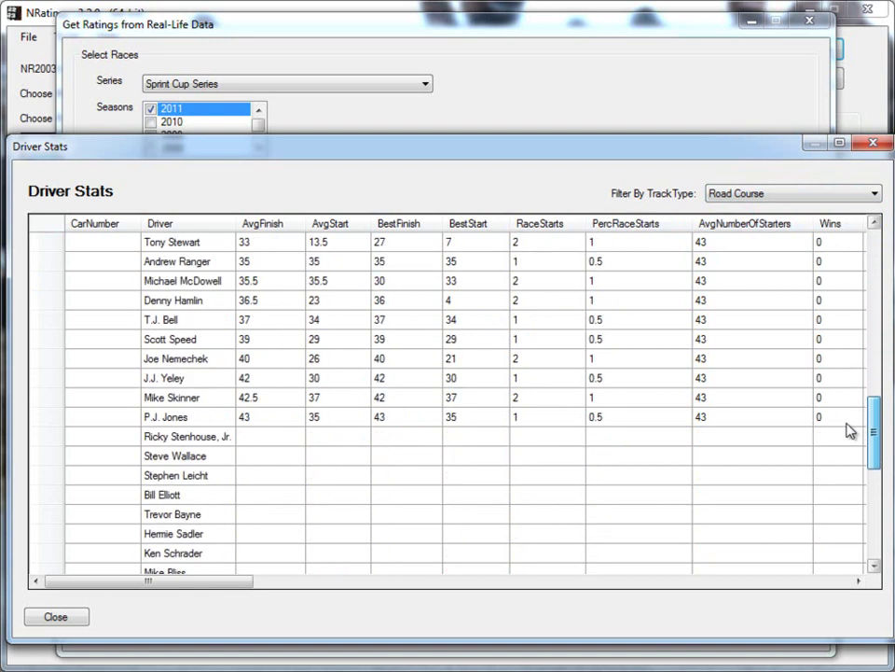
{"action": "left_click", "coordinate": [185, 435]}
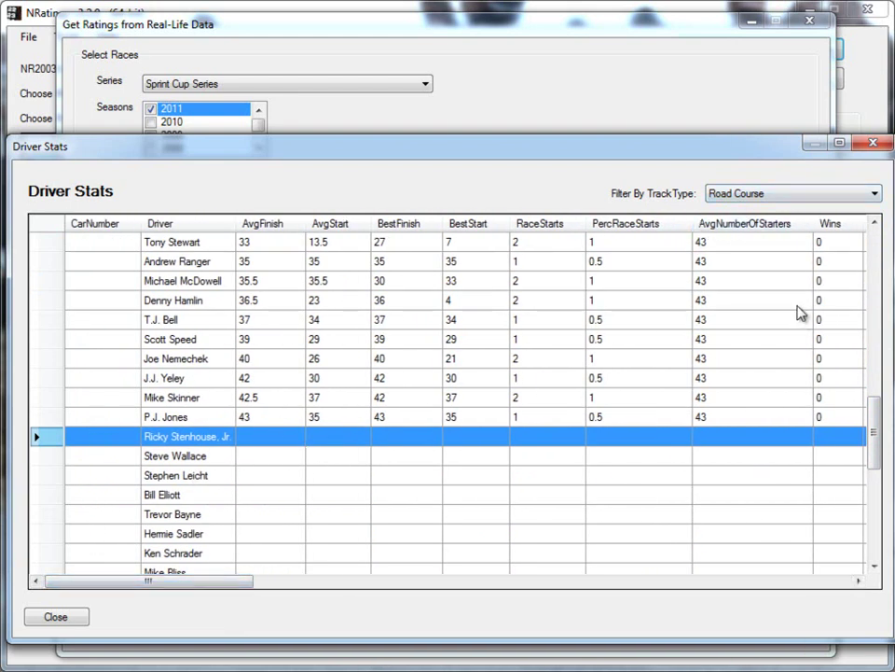
{"action": "left_click_drag", "start_coordinate": [366, 154], "coordinate": [368, 137]}
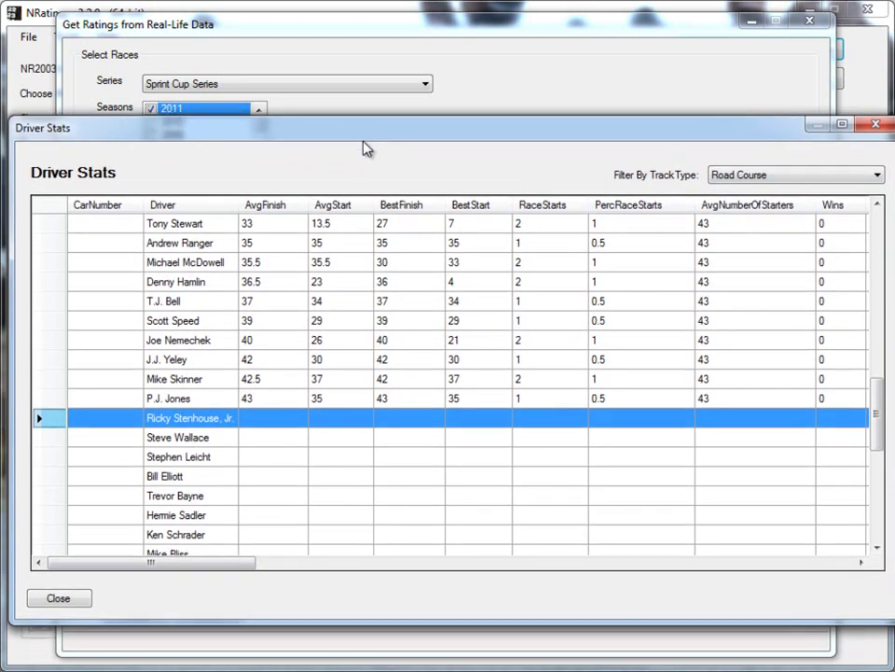
{"action": "left_click_drag", "start_coordinate": [238, 565], "coordinate": [216, 566]}
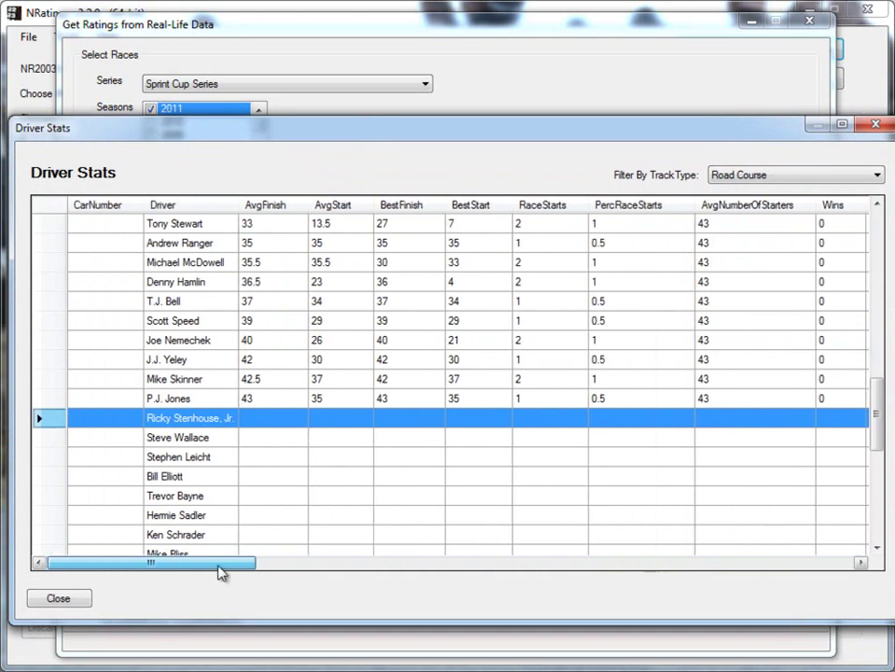
{"action": "mouse_move", "coordinate": [875, 409]}
{"action": "left_mouse_down"}
{"action": "mouse_move", "coordinate": [852, 463]}
{"action": "mouse_move", "coordinate": [859, 530]}
{"action": "mouse_move", "coordinate": [877, 406]}
{"action": "mouse_move", "coordinate": [886, 397]}
{"action": "left_mouse_up"}
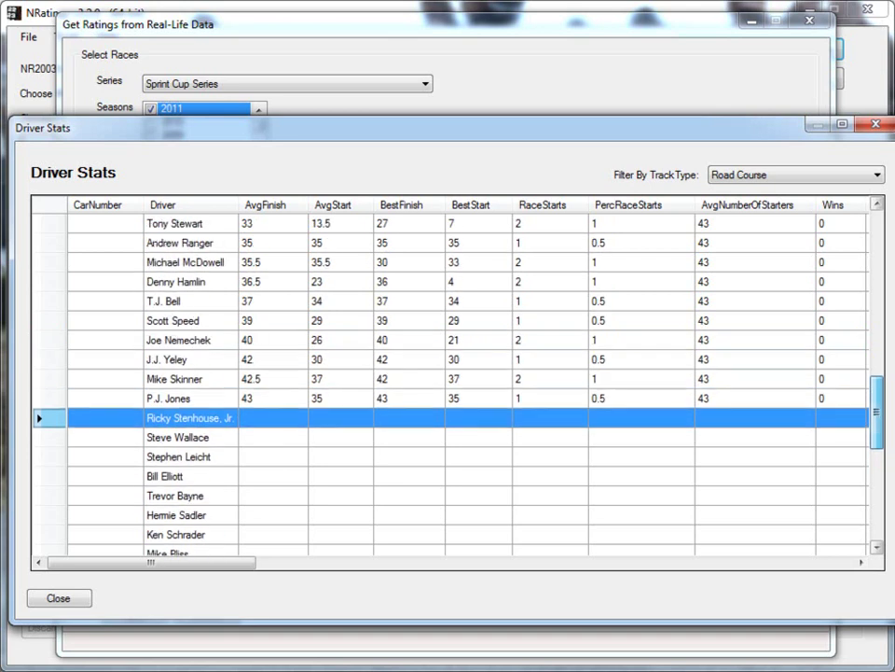
Cycle the track type filter through Superspeedway and Short Track to Speedway, selecting Ricky Stenhouse, Jr.'s row
{"action": "left_click", "coordinate": [800, 177]}
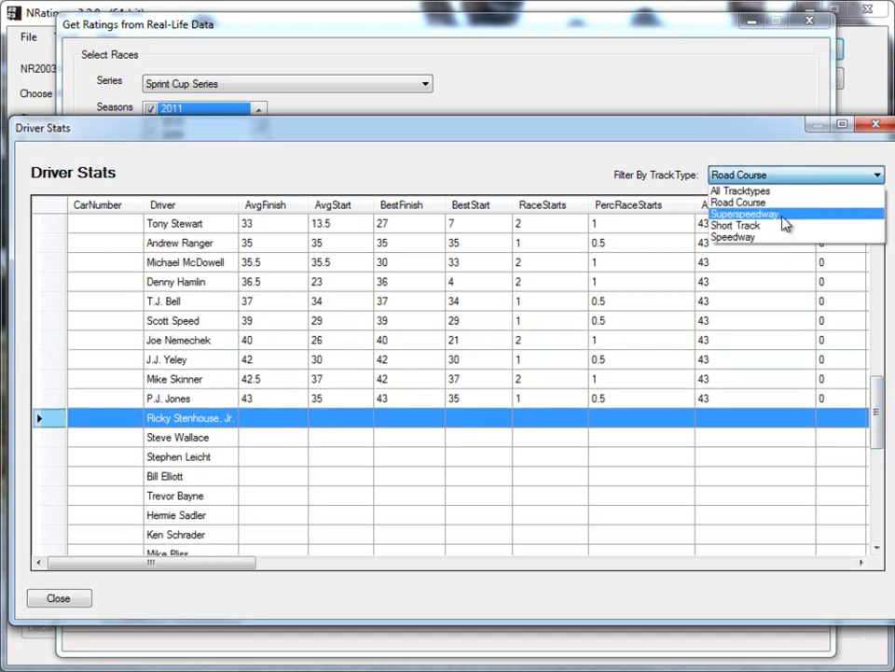
{"action": "left_click", "coordinate": [784, 216]}
{"action": "left_click", "coordinate": [807, 177]}
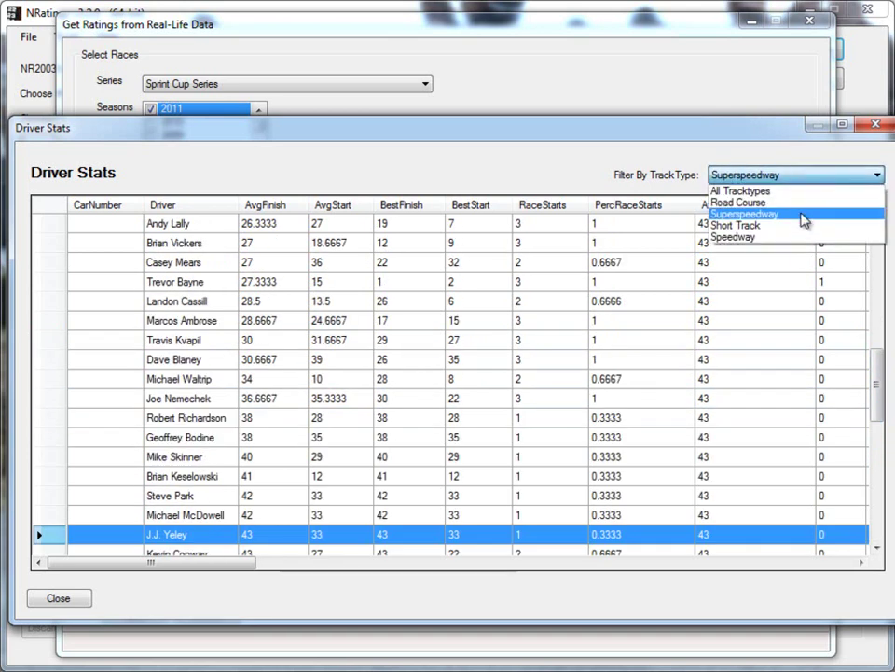
{"action": "left_click", "coordinate": [805, 227]}
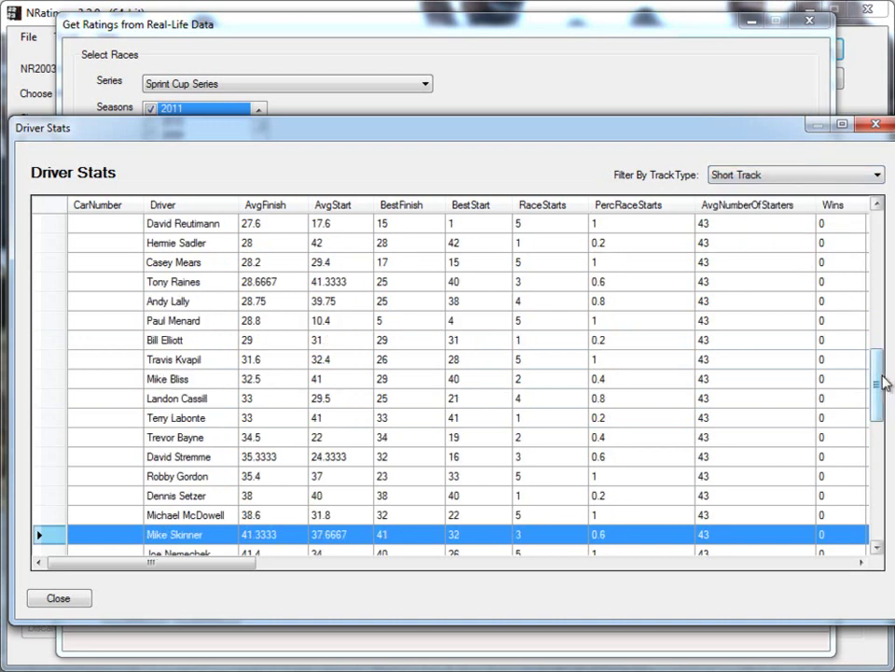
{"action": "left_click_drag", "start_coordinate": [876, 376], "coordinate": [876, 228]}
{"action": "left_click", "coordinate": [797, 177]}
{"action": "left_click", "coordinate": [766, 240]}
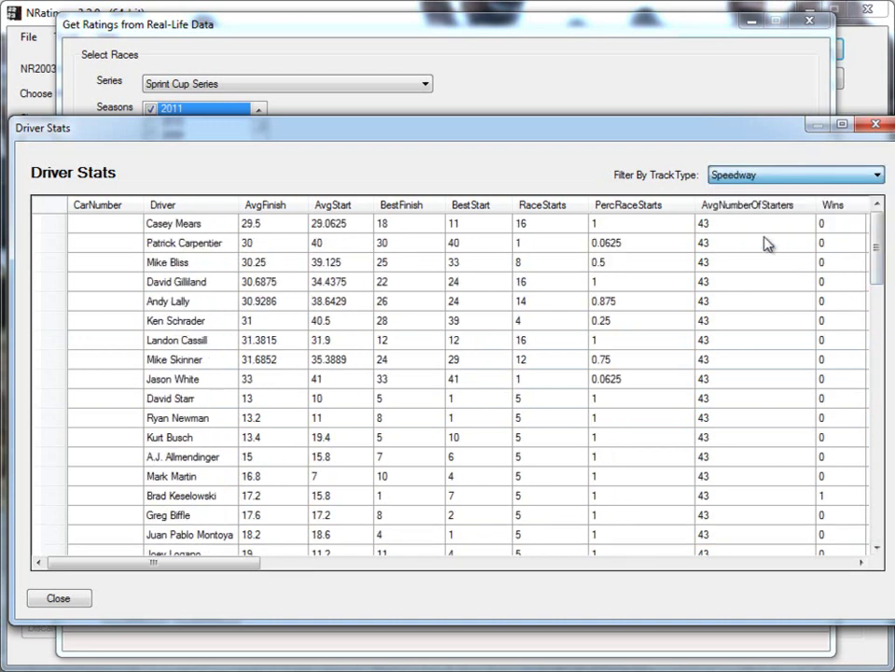
{"action": "left_click_drag", "start_coordinate": [878, 386], "coordinate": [868, 236]}
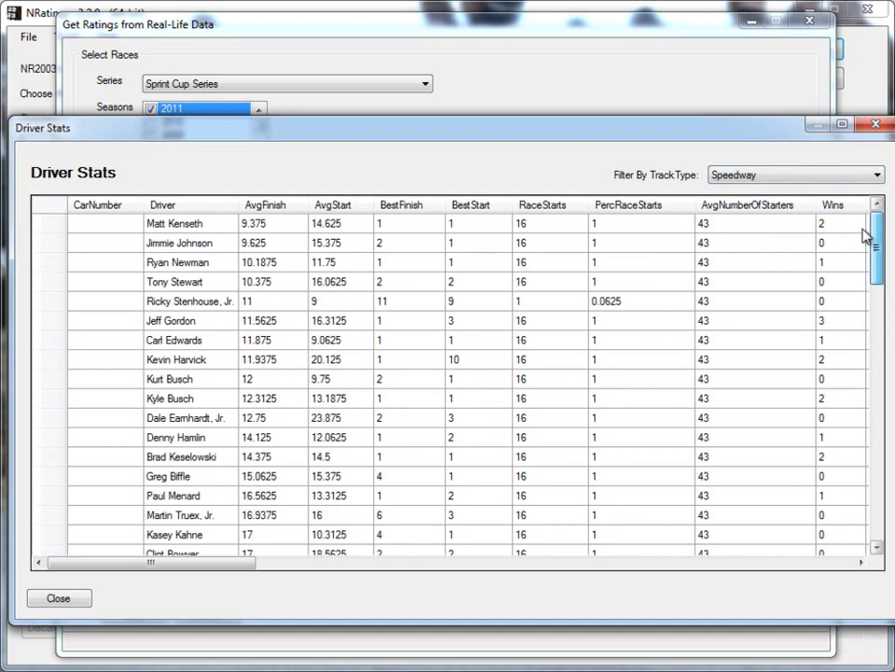
{"action": "left_click", "coordinate": [200, 305]}
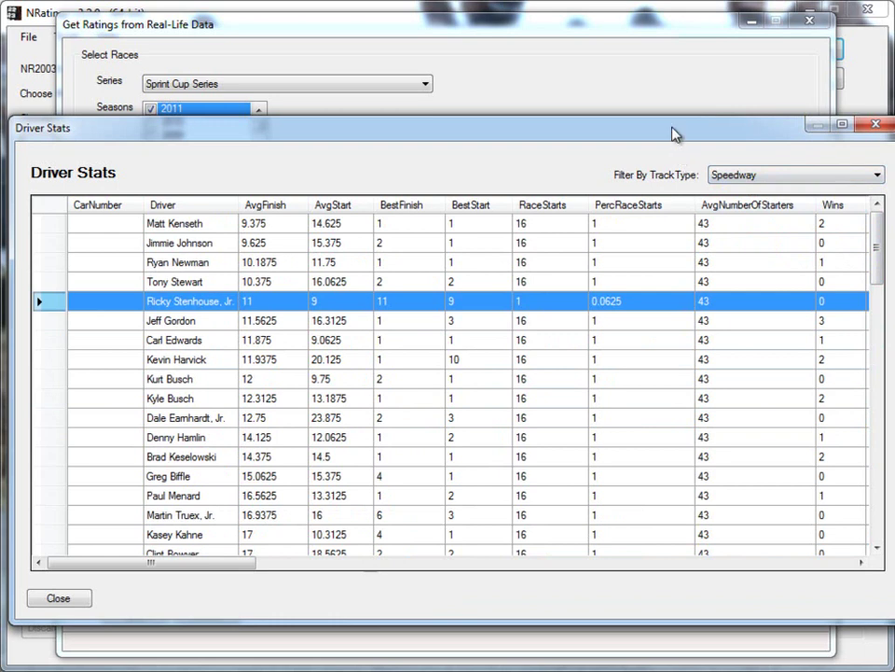
{"action": "left_click_drag", "start_coordinate": [675, 135], "coordinate": [670, 133]}
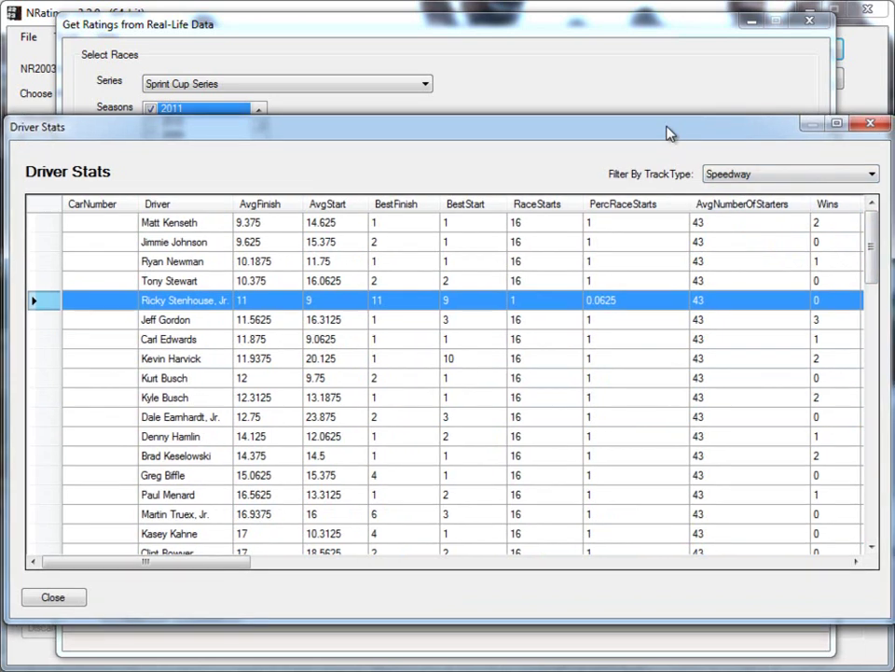
Close Driver Stats and keep MasGrafx CUP Full Season v3.1 as the formula set
{"action": "left_click", "coordinate": [869, 126]}
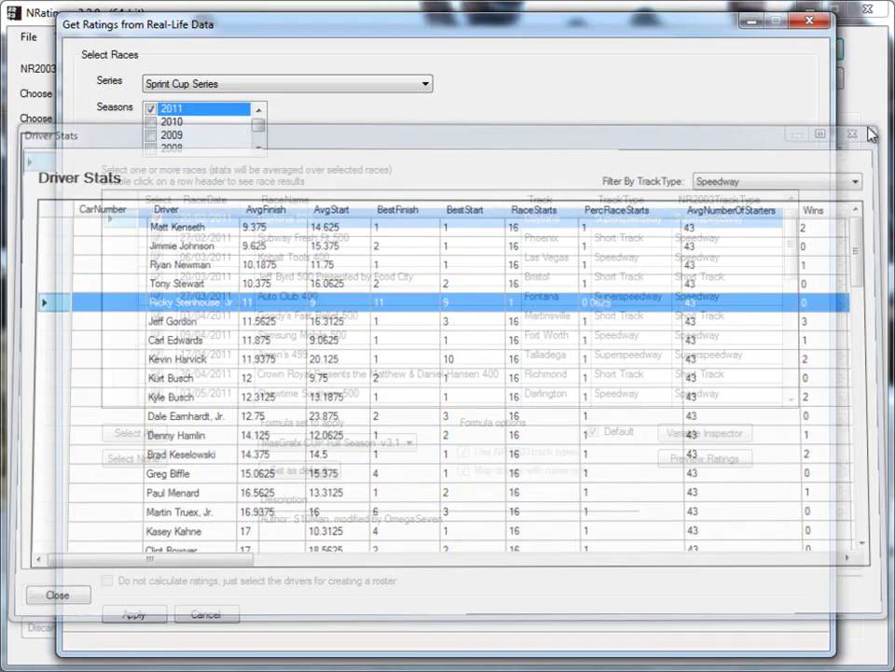
{"action": "left_click", "coordinate": [411, 444]}
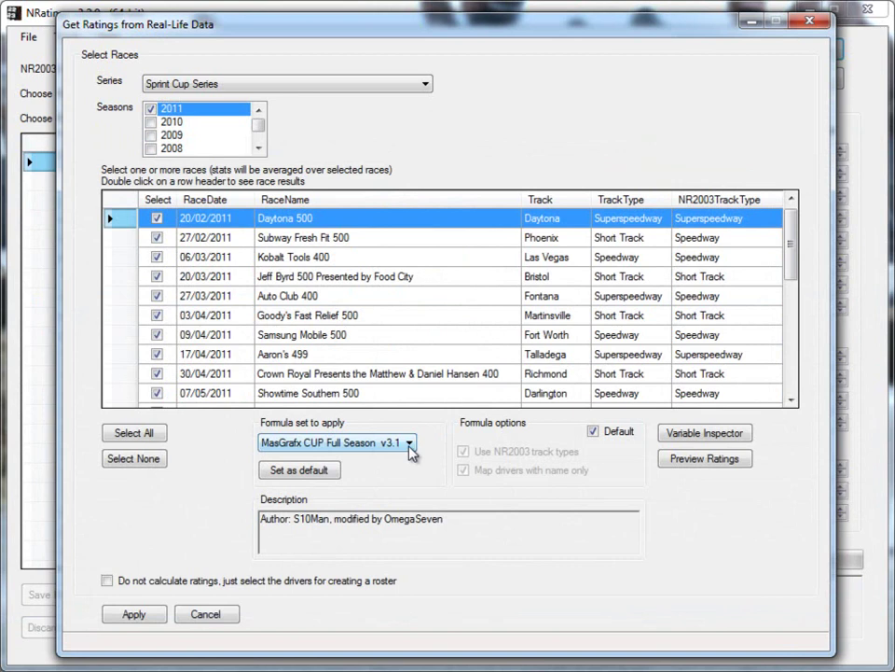
{"action": "left_click", "coordinate": [411, 451]}
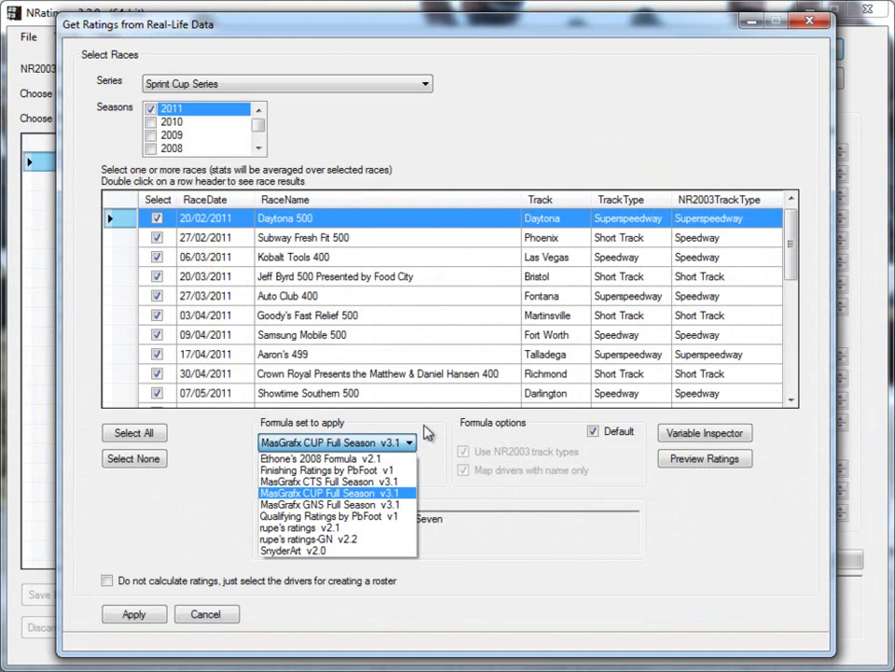
{"action": "left_click", "coordinate": [426, 432]}
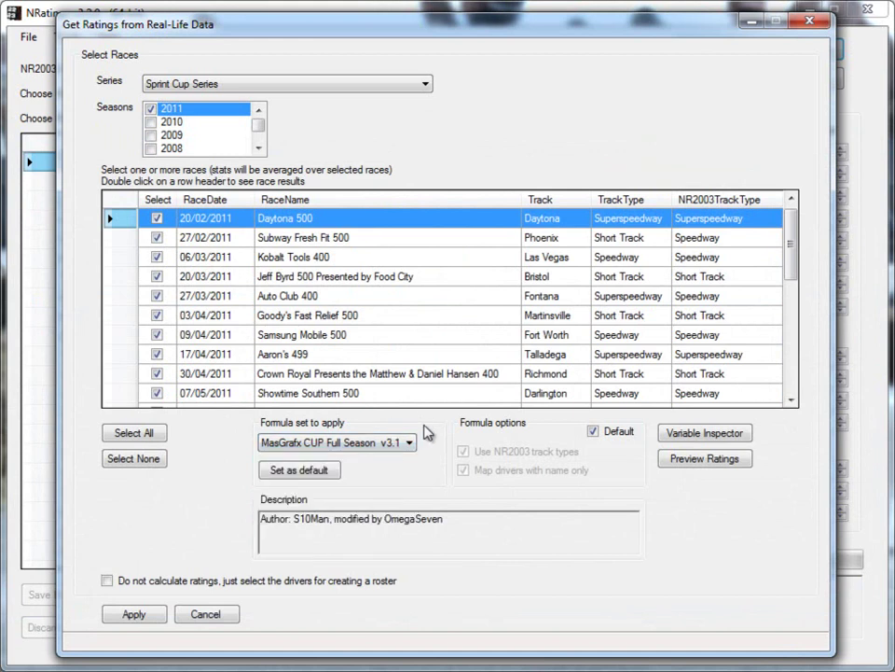
{"action": "left_click", "coordinate": [713, 459]}
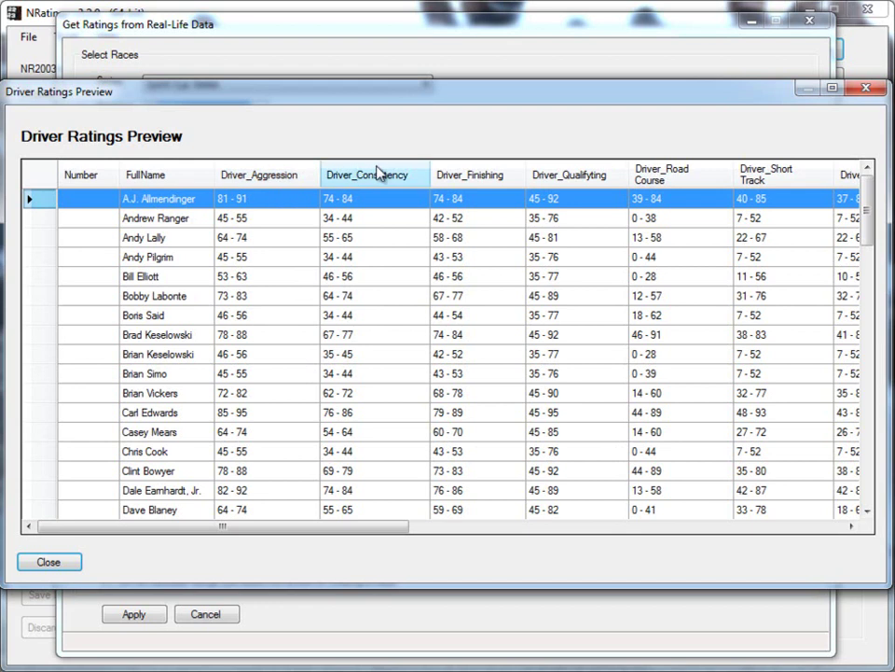
{"action": "mouse_move", "coordinate": [406, 525]}
{"action": "left_mouse_down"}
{"action": "mouse_move", "coordinate": [645, 545]}
{"action": "mouse_move", "coordinate": [839, 544]}
{"action": "mouse_move", "coordinate": [406, 532]}
{"action": "left_mouse_up"}
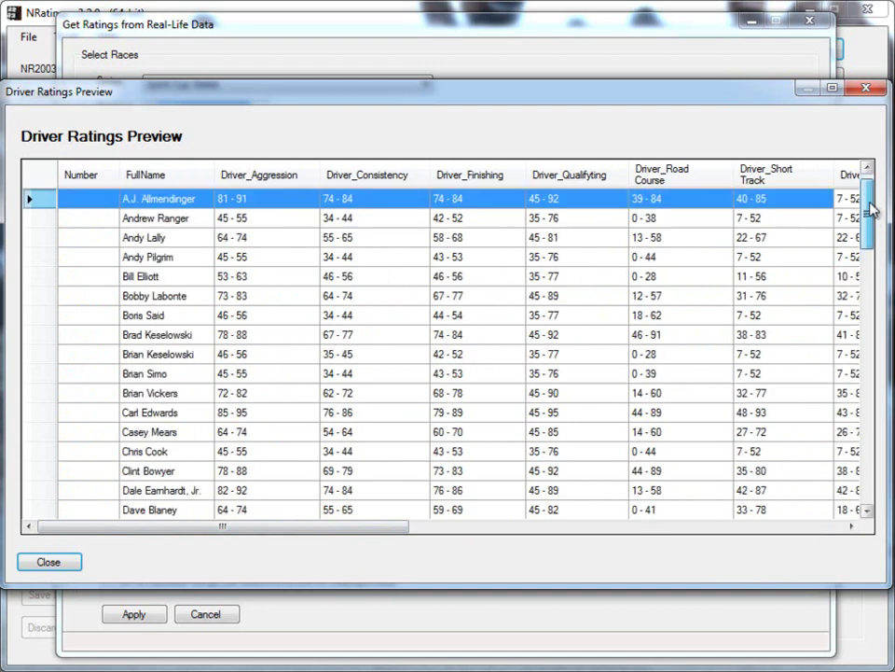
{"action": "left_click", "coordinate": [238, 220]}
{"action": "left_click", "coordinate": [235, 200]}
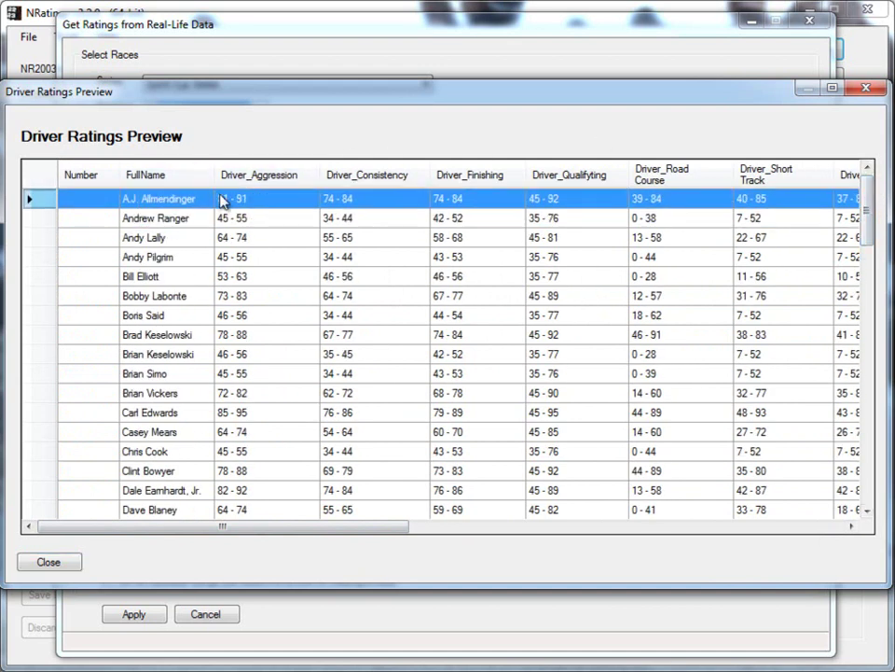
{"action": "left_click", "coordinate": [377, 218]}
{"action": "left_click", "coordinate": [339, 202]}
{"action": "left_click", "coordinate": [364, 237]}
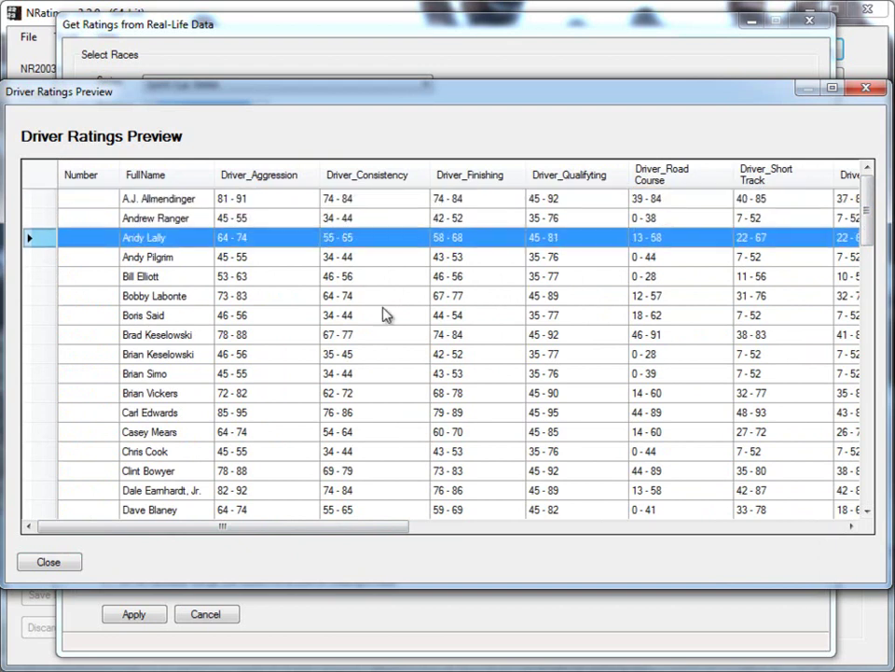
{"action": "left_click", "coordinate": [386, 314]}
{"action": "mouse_move", "coordinate": [355, 527]}
{"action": "left_mouse_down"}
{"action": "mouse_move", "coordinate": [819, 533]}
{"action": "mouse_move", "coordinate": [355, 547]}
{"action": "left_mouse_up"}
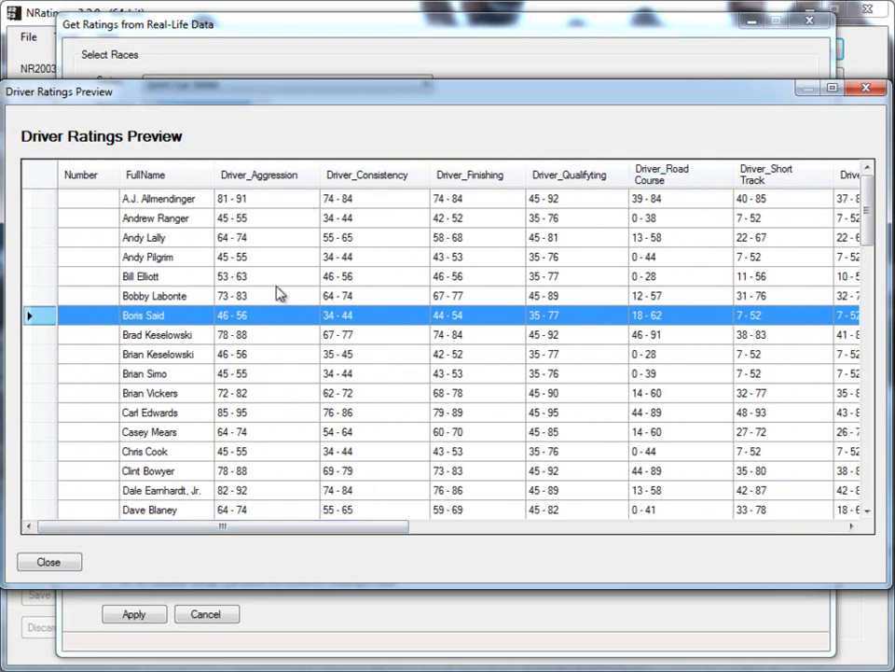
{"action": "left_click", "coordinate": [183, 293]}
{"action": "left_click", "coordinate": [199, 272]}
{"action": "left_click", "coordinate": [198, 261]}
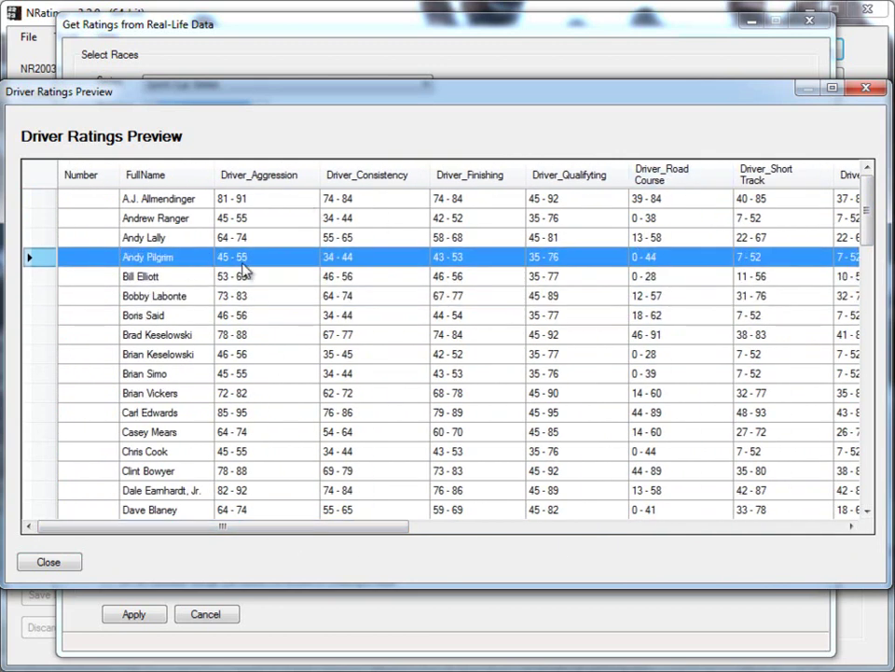
{"action": "mouse_move", "coordinate": [867, 182]}
{"action": "left_mouse_down"}
{"action": "mouse_move", "coordinate": [867, 431]}
{"action": "mouse_move", "coordinate": [854, 294]}
{"action": "mouse_move", "coordinate": [863, 166]}
{"action": "left_mouse_up"}
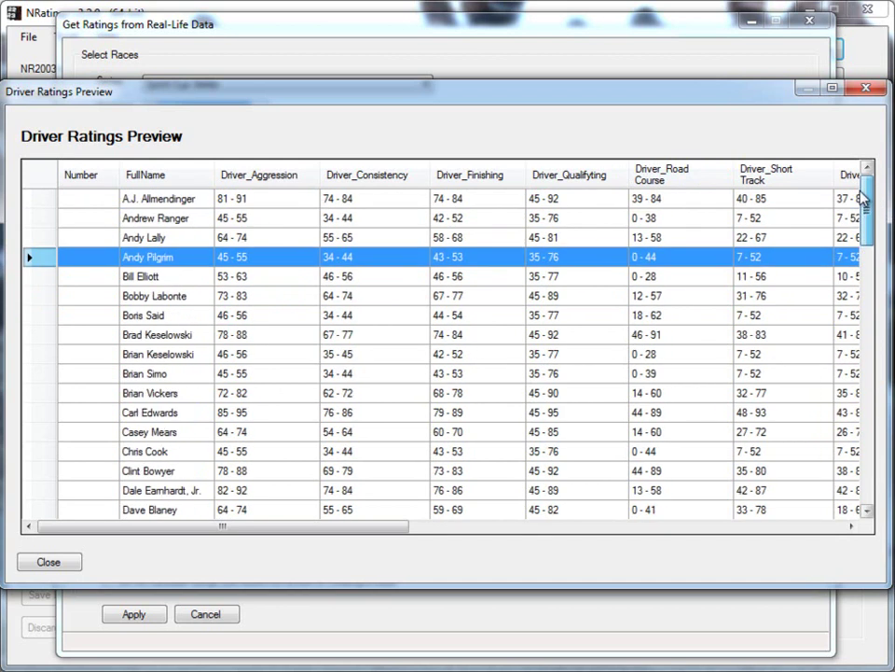
{"action": "left_click", "coordinate": [129, 219]}
{"action": "left_click", "coordinate": [130, 199]}
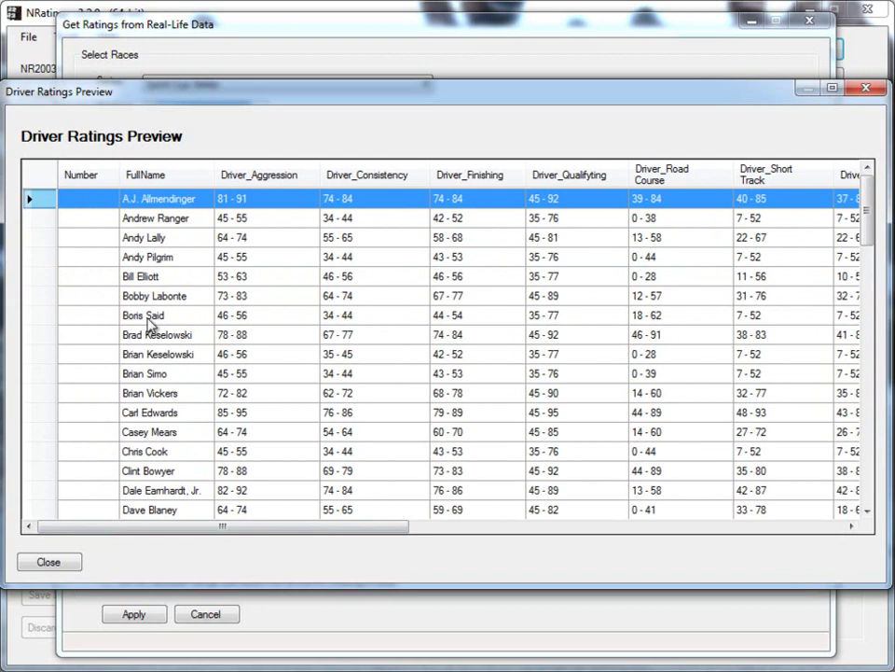
{"action": "left_click_drag", "start_coordinate": [278, 528], "coordinate": [194, 536]}
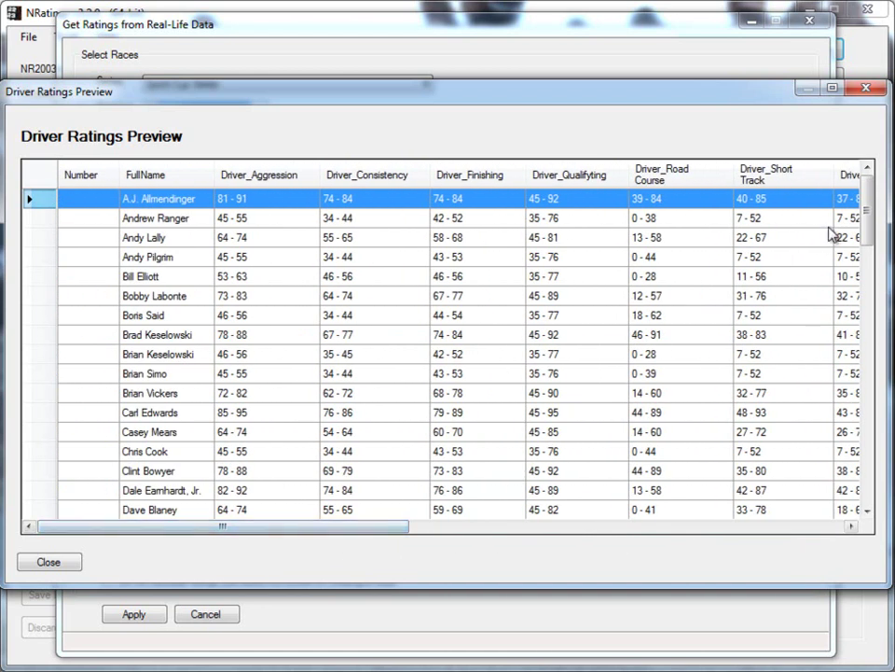
{"action": "left_click_drag", "start_coordinate": [864, 200], "coordinate": [320, 218]}
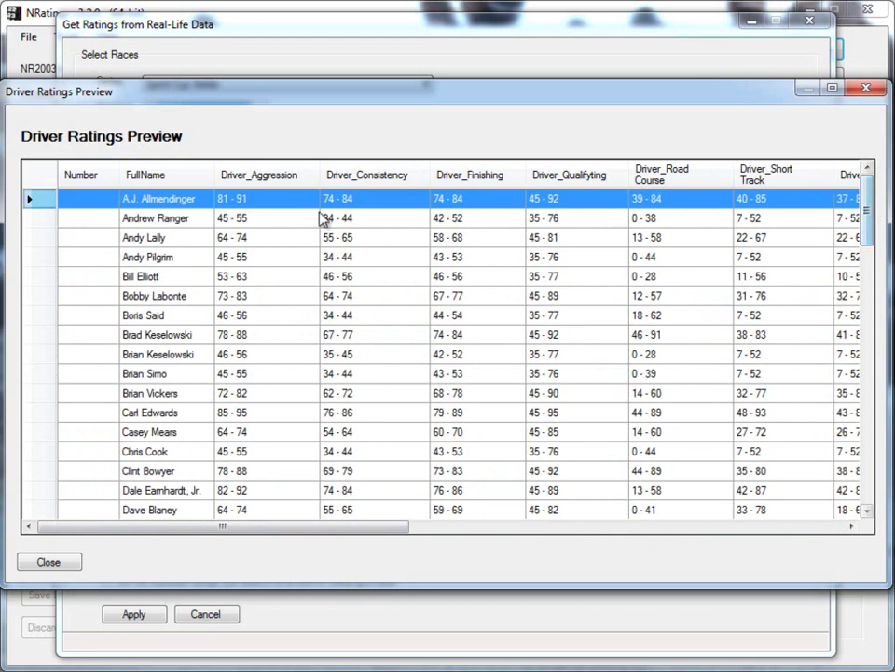
{"action": "left_click", "coordinate": [320, 218]}
{"action": "left_click", "coordinate": [225, 237]}
{"action": "left_click", "coordinate": [248, 219]}
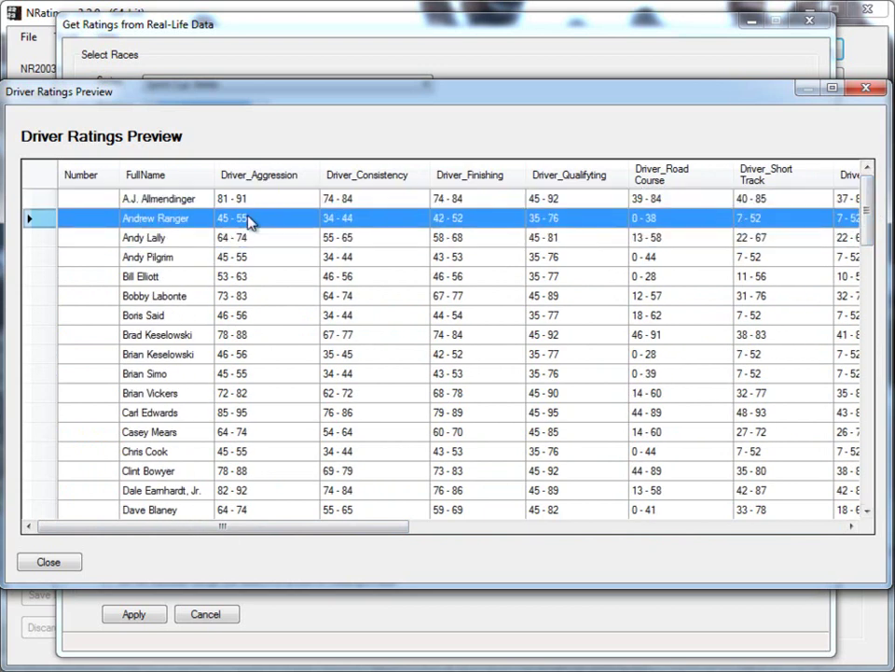
{"action": "key", "text": "Up"}
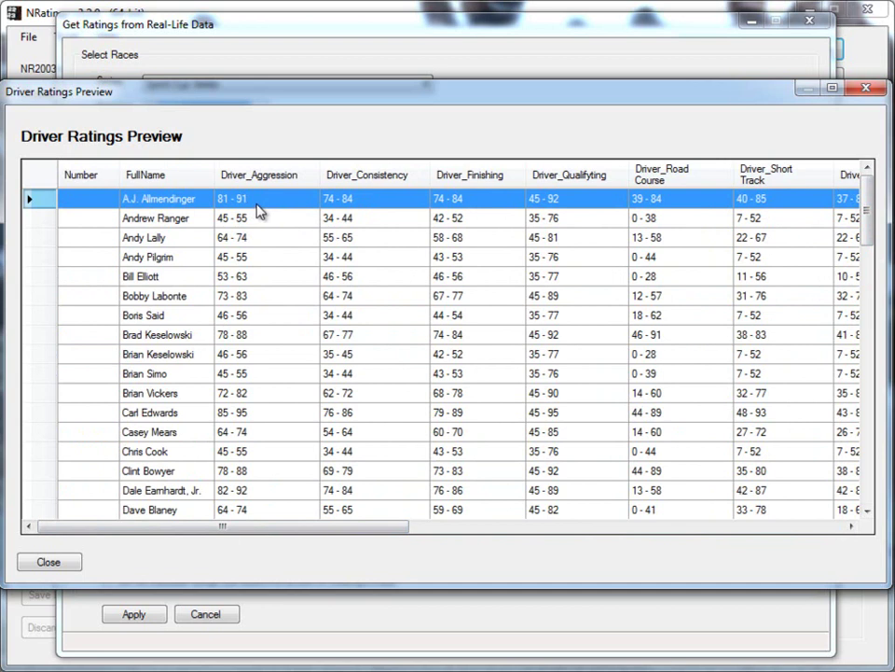
Close the preview, apply the computed ratings, and save all modified car files, confirming the prompt
{"action": "left_click", "coordinate": [865, 89]}
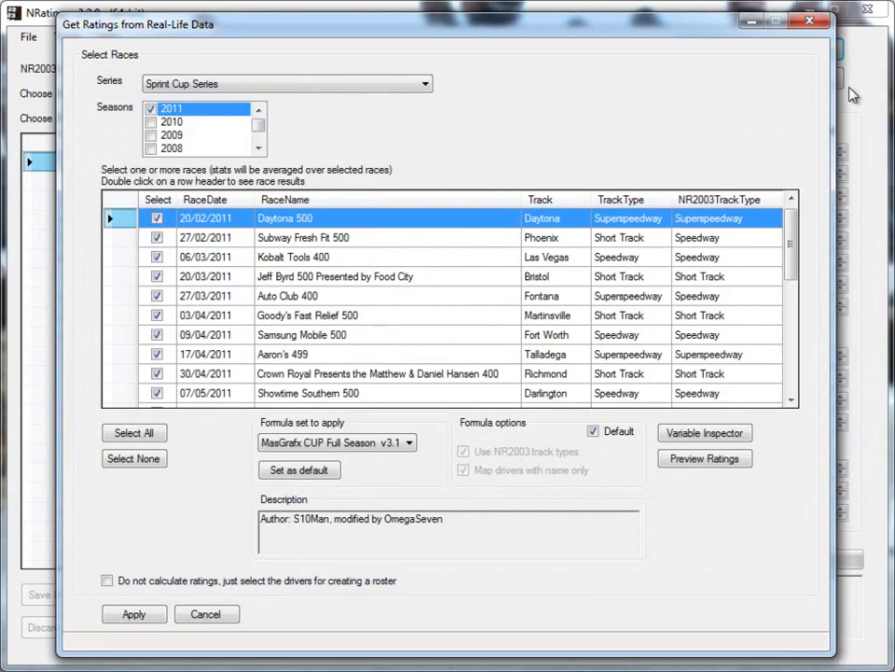
{"action": "left_click", "coordinate": [134, 616]}
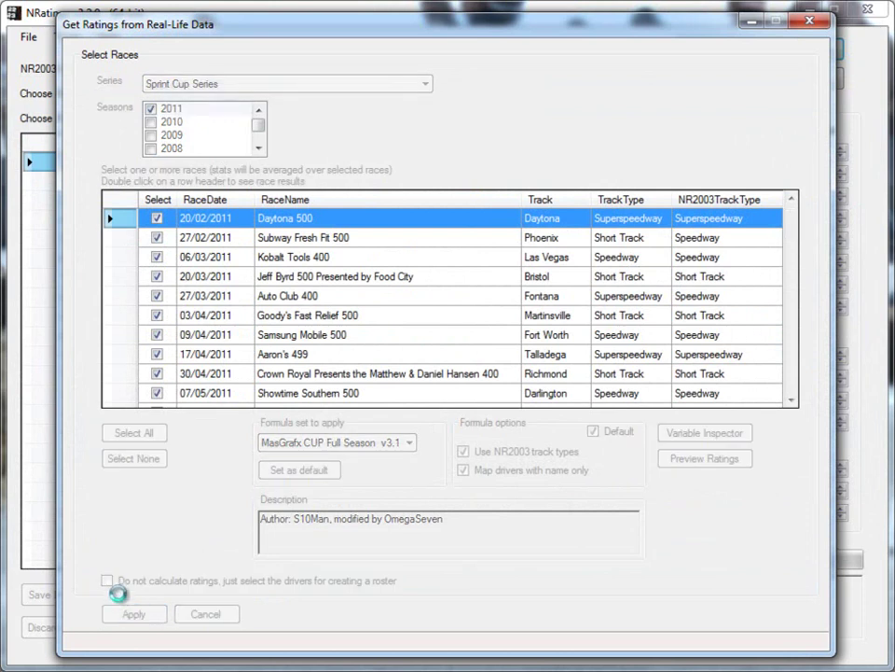
{"action": "left_click_drag", "start_coordinate": [643, 187], "coordinate": [656, 154]}
{"action": "left_click", "coordinate": [67, 594]}
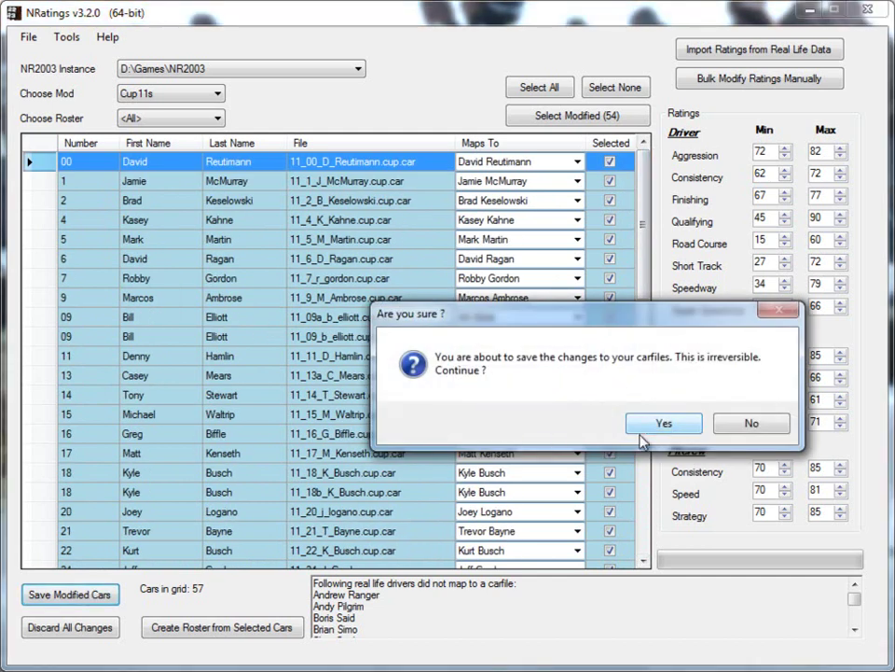
{"action": "left_click", "coordinate": [653, 424]}
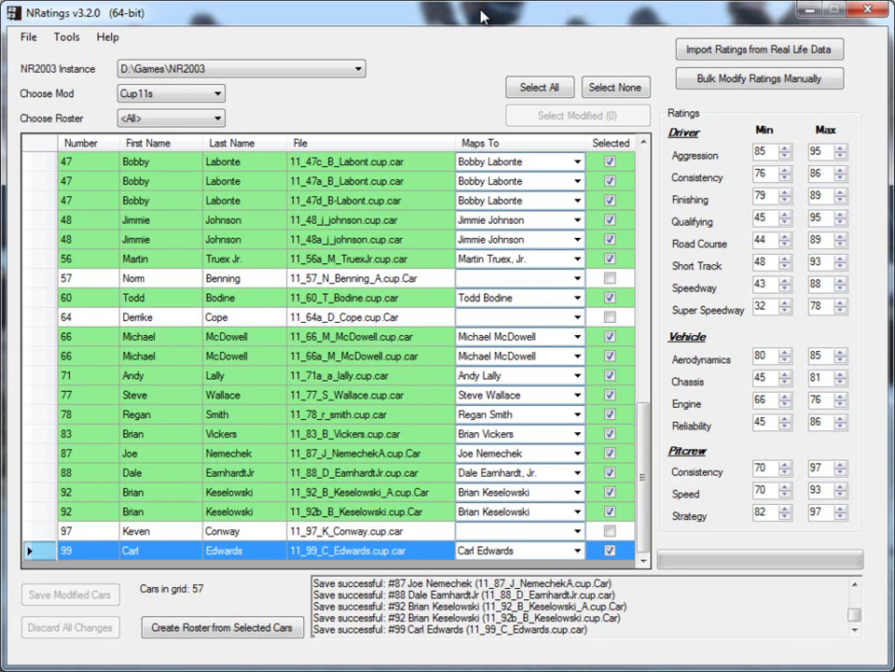
{"action": "left_click", "coordinate": [107, 37]}
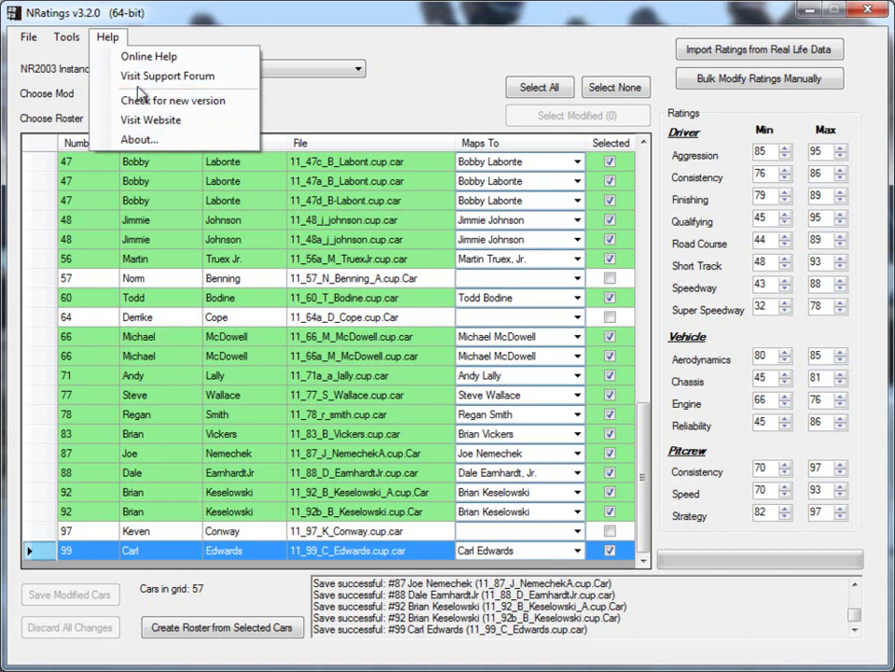
{"action": "left_click", "coordinate": [196, 14]}
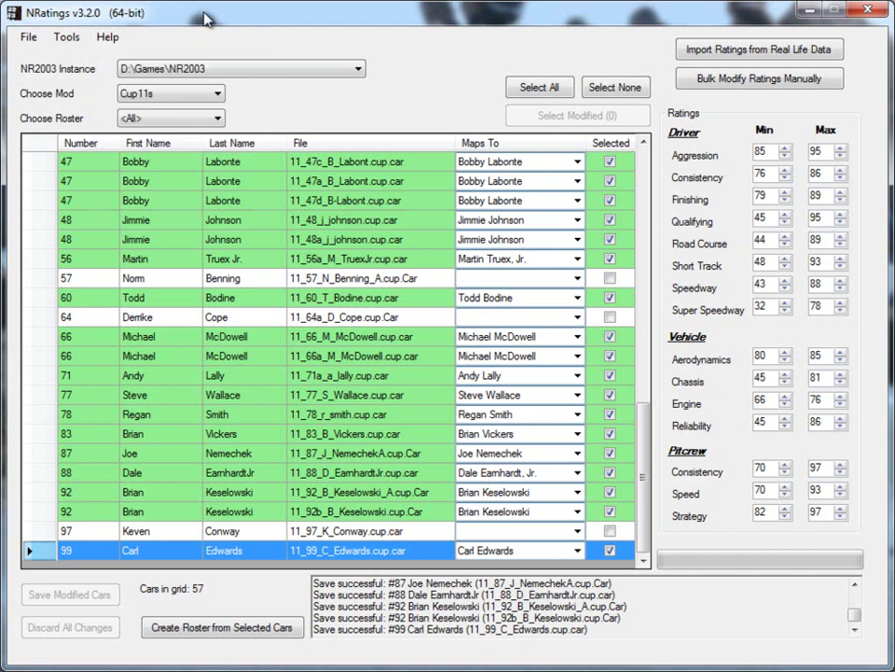